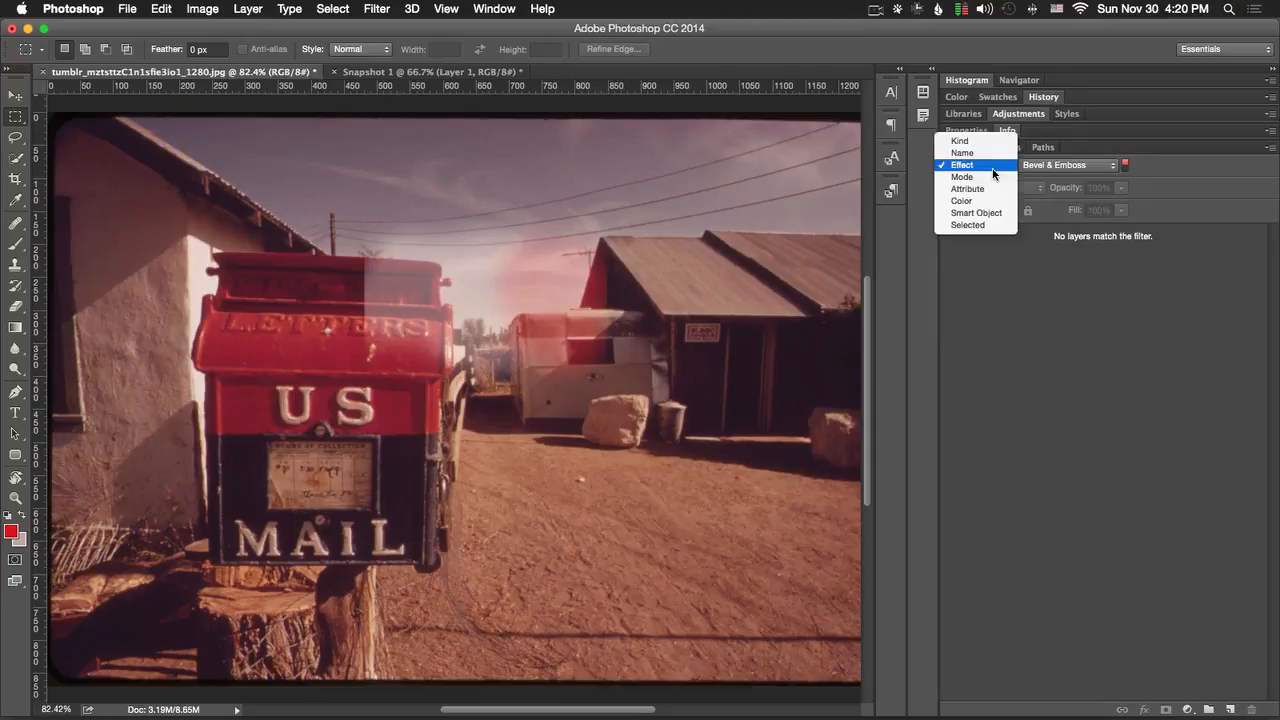
Step: Try filtering the layer list by the Bevel & Emboss effect and by Normal mode, and set the filter type to Kind
click(993, 166)
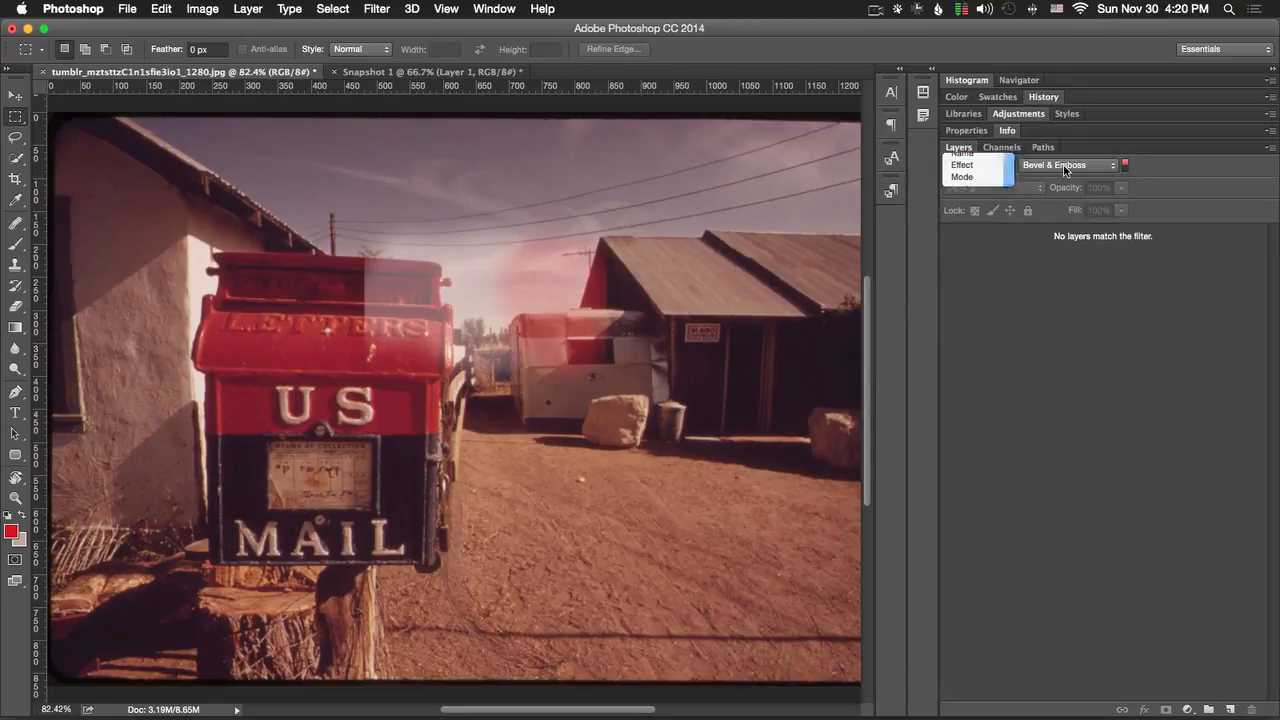
click(1068, 166)
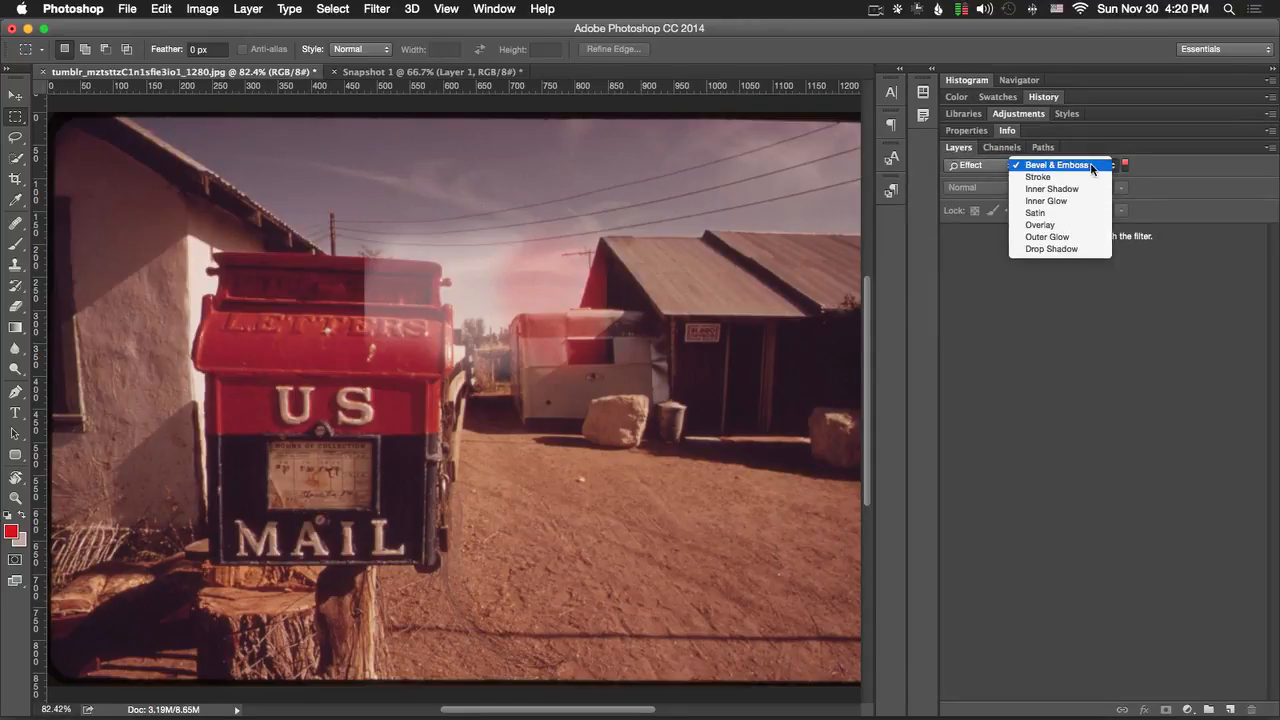
click(978, 166)
click(977, 177)
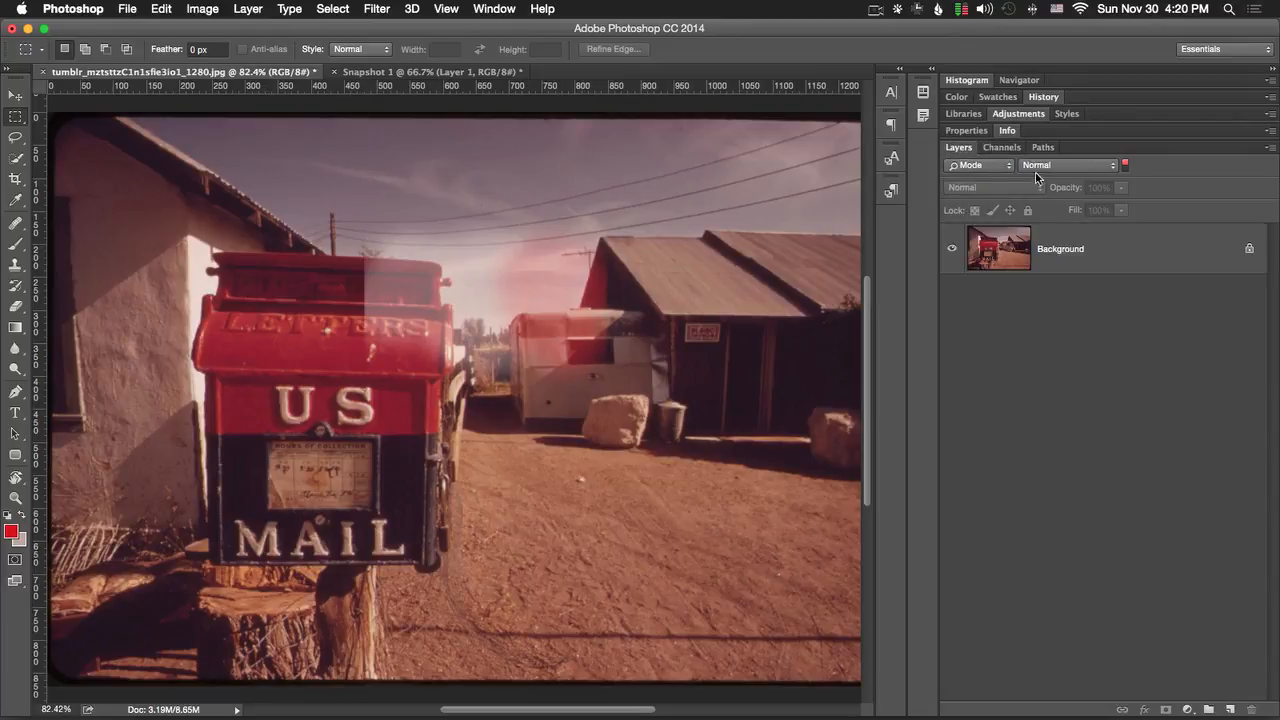
click(980, 166)
click(960, 126)
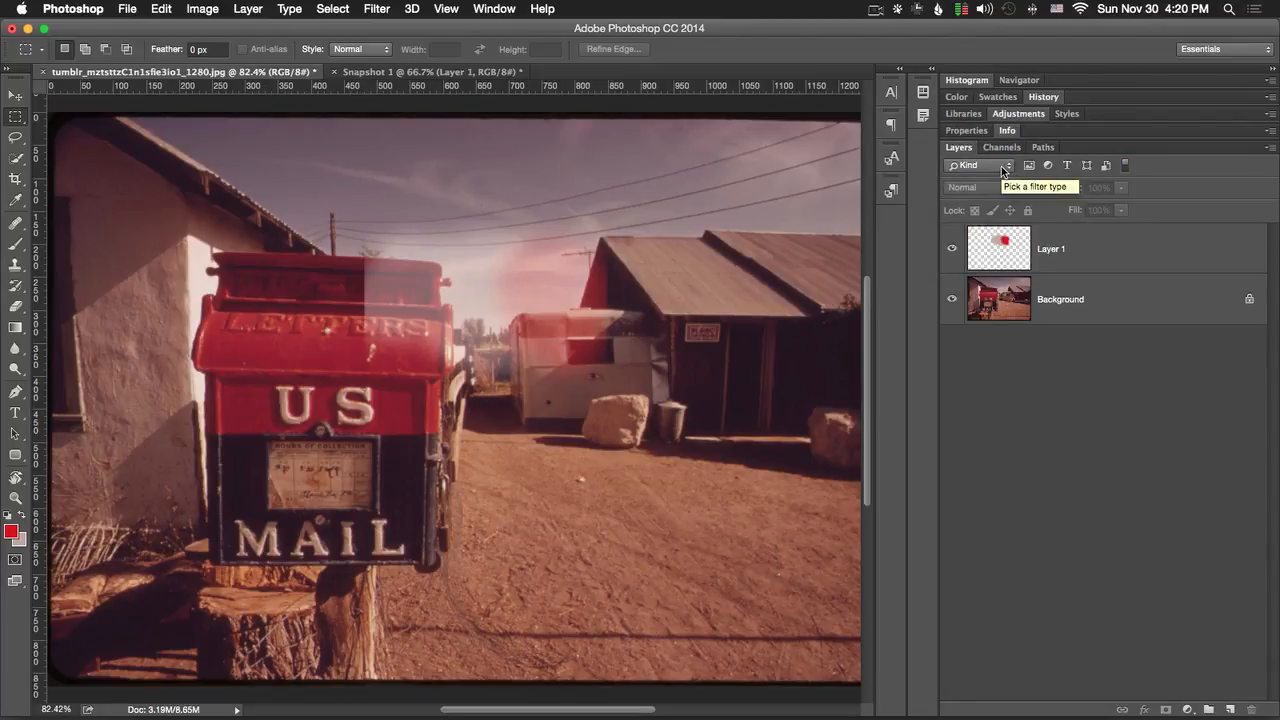
Step: Filter the layer list by the name "sdcvadsf" and clear the search text
click(1001, 166)
click(996, 178)
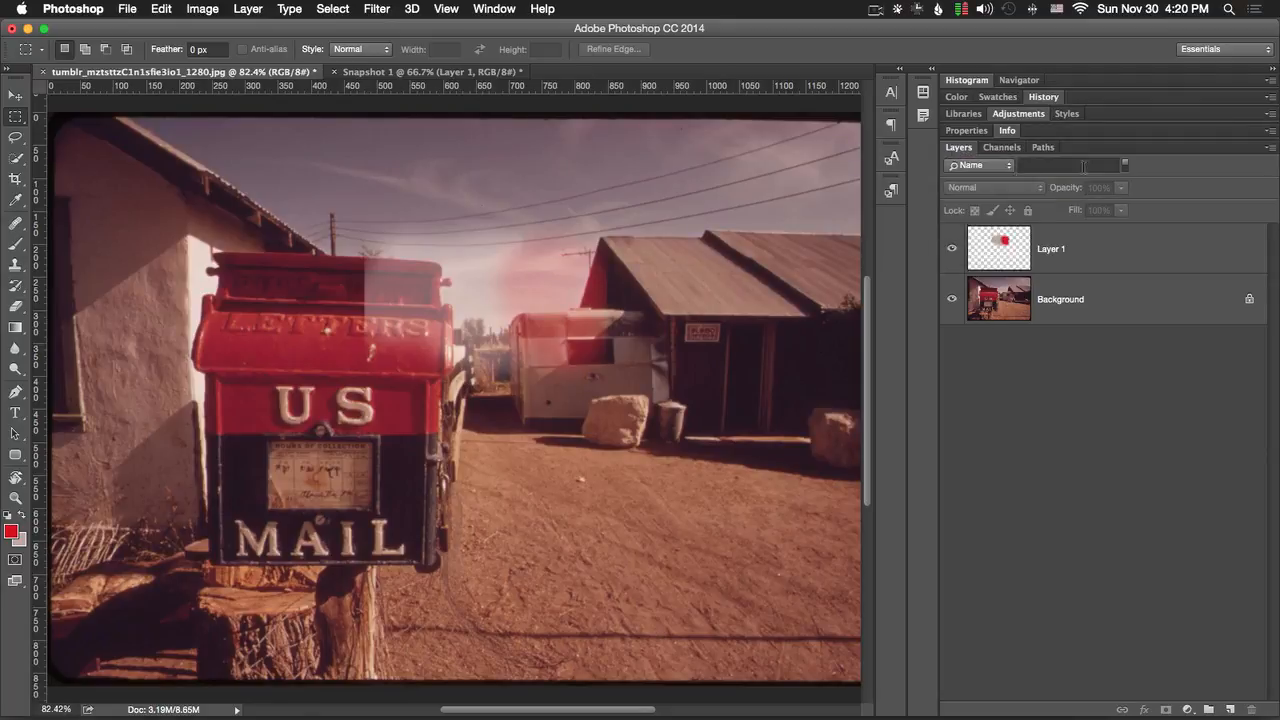
click(1082, 166)
text(sdcvadsf)
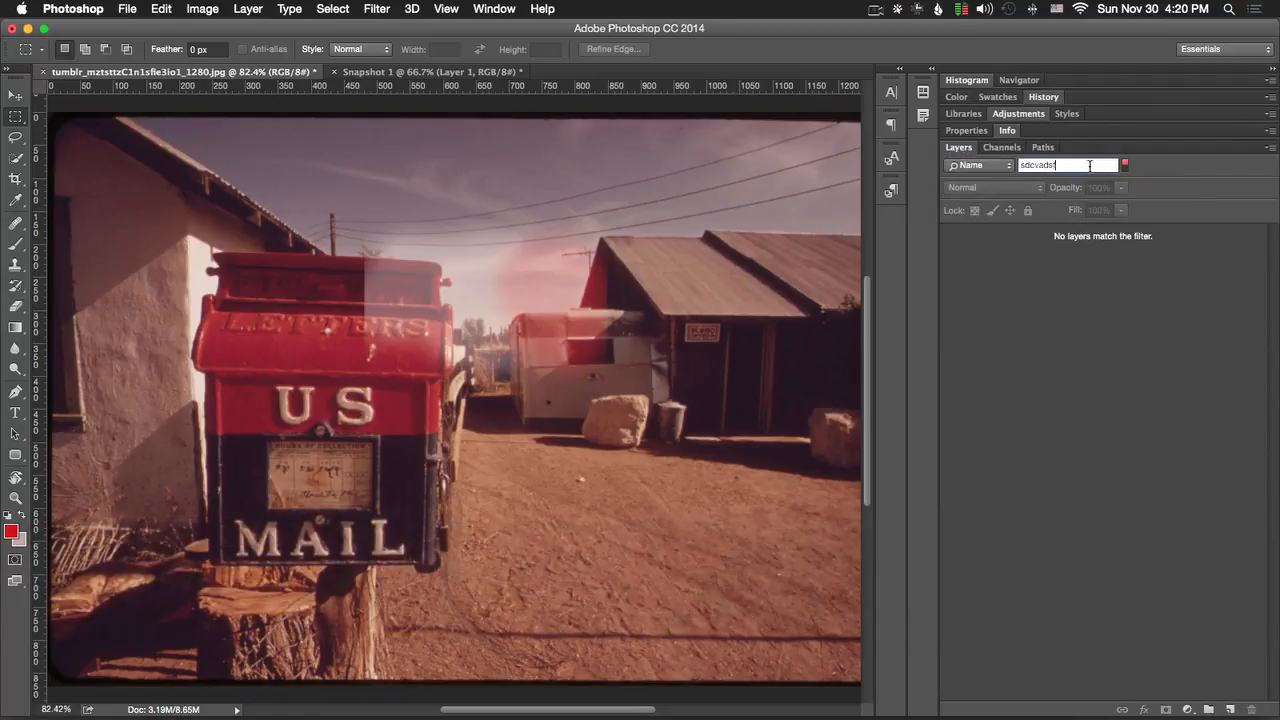
drag(1079, 165, 998, 165)
key(BackSpace)
Step: Switch the layer filter type to Selected and return it to Kind
click(990, 165)
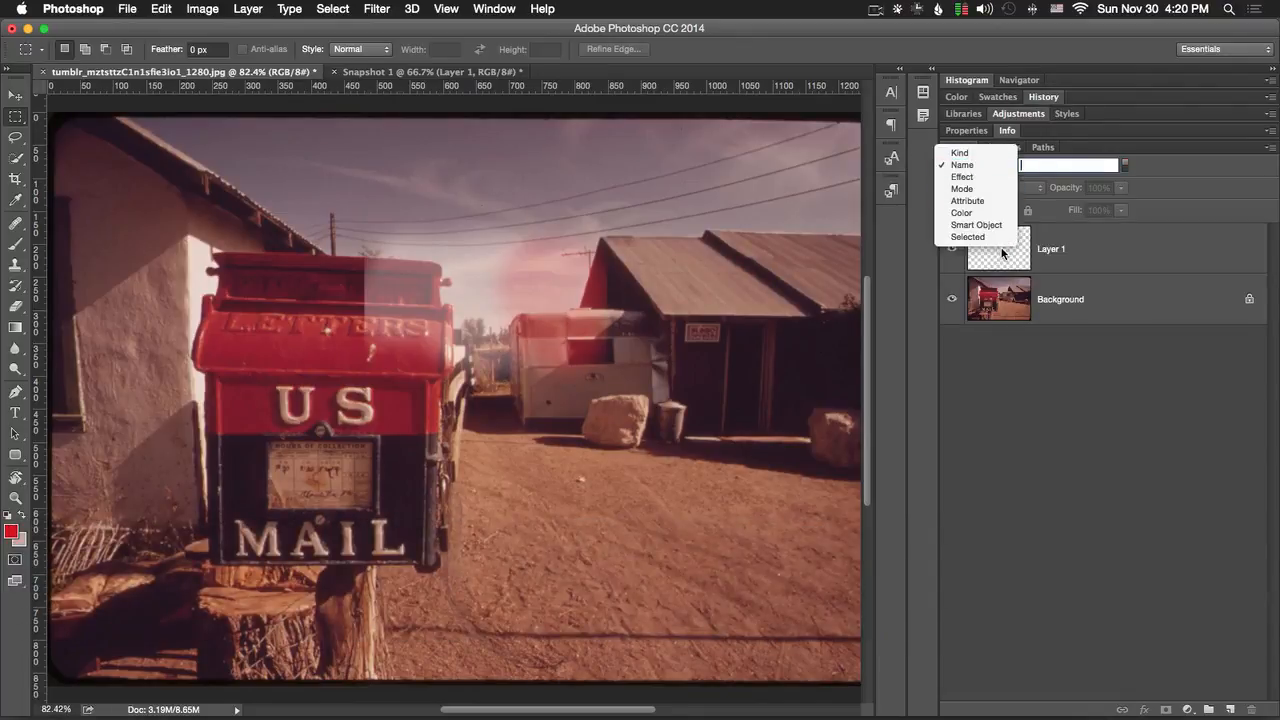
click(968, 237)
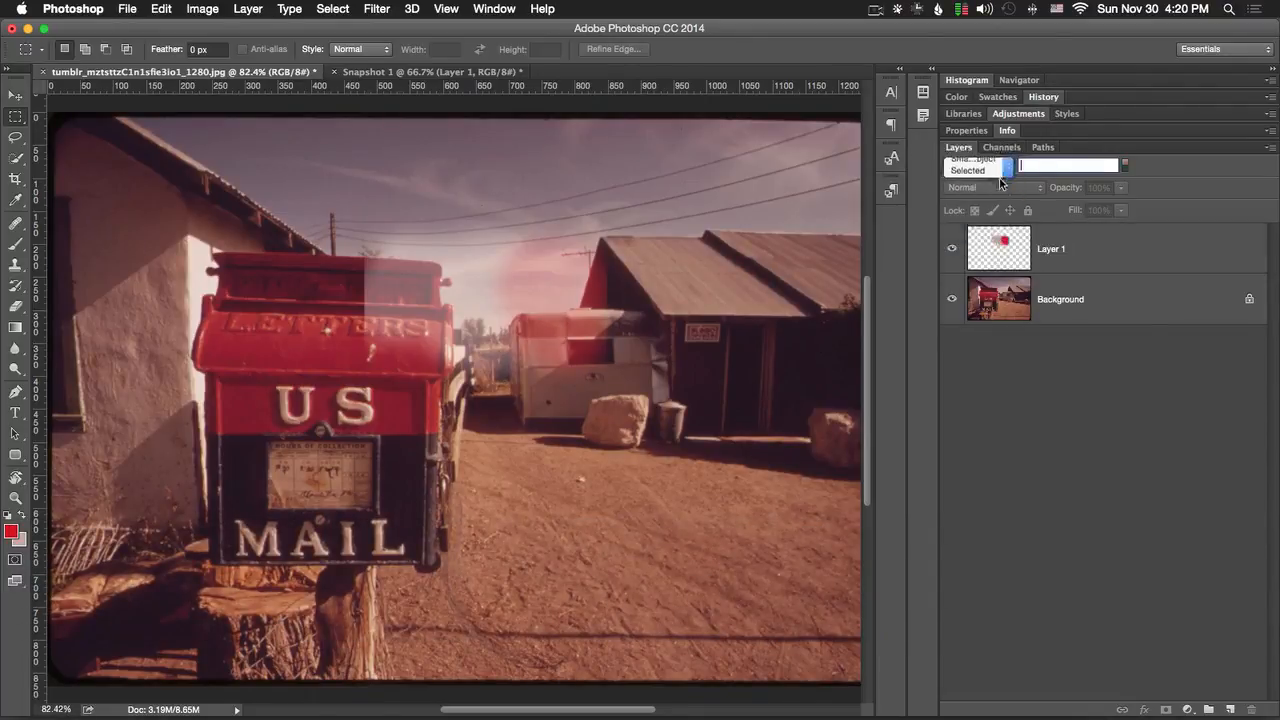
click(968, 165)
click(989, 82)
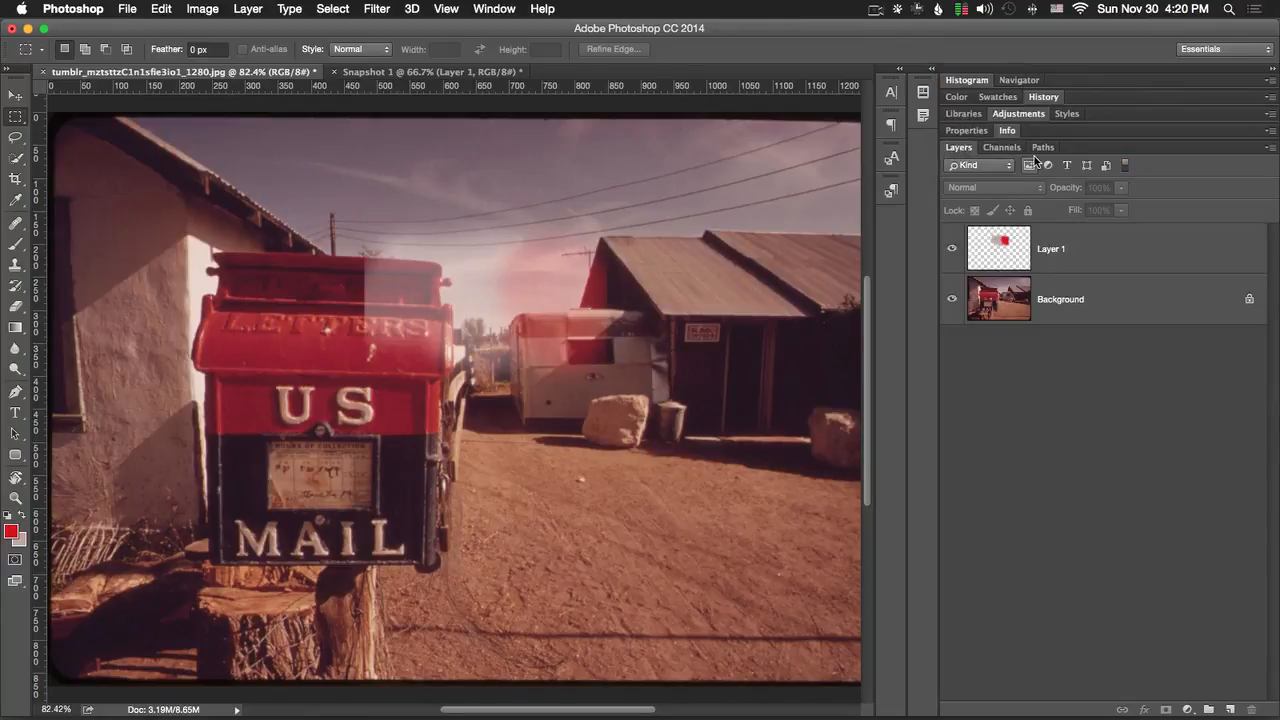
Step: Filter the layer list by shape and pixel layers, and turn layer filtering off
click(1086, 167)
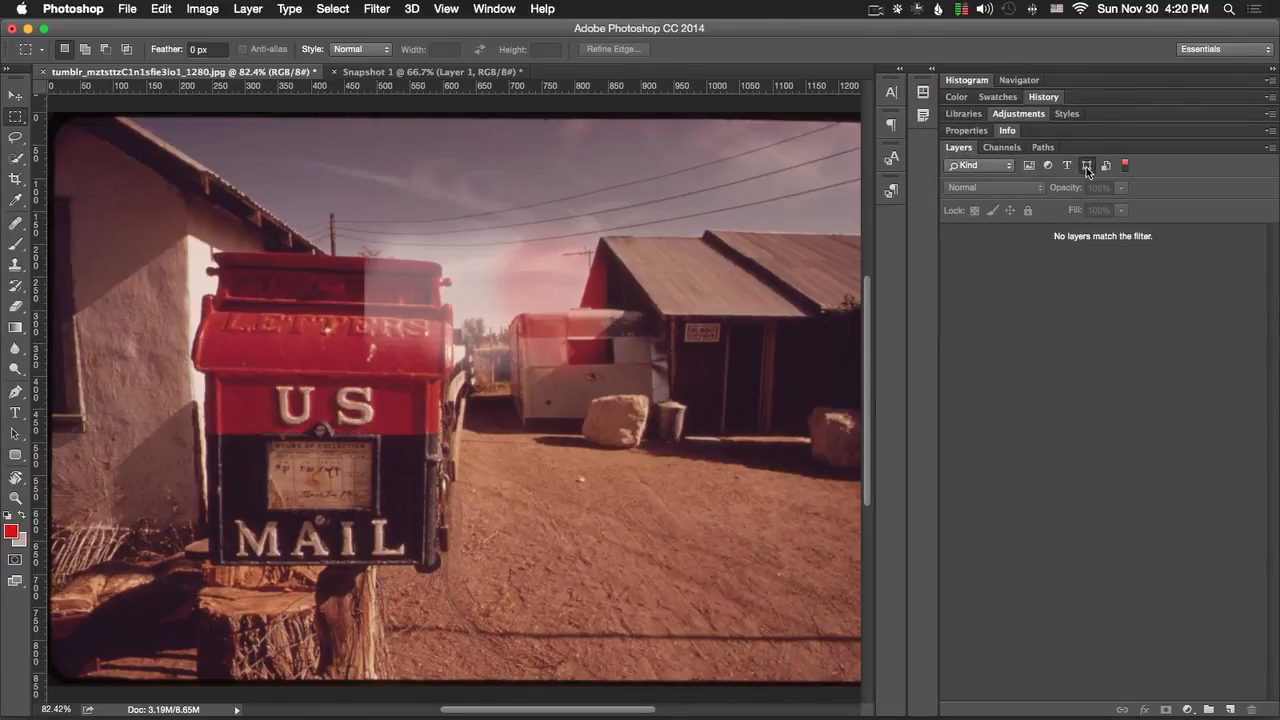
key(ctrl+z)
key(ctrl+d)
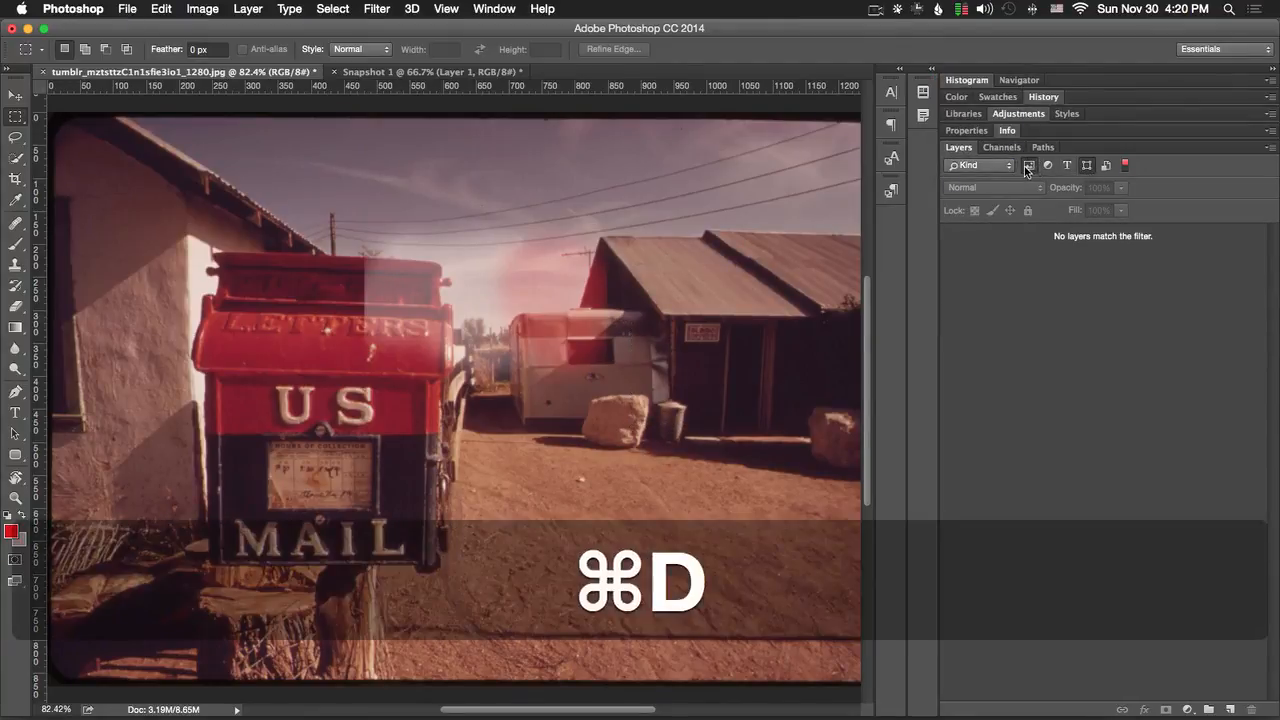
click(1027, 167)
click(995, 170)
click(986, 171)
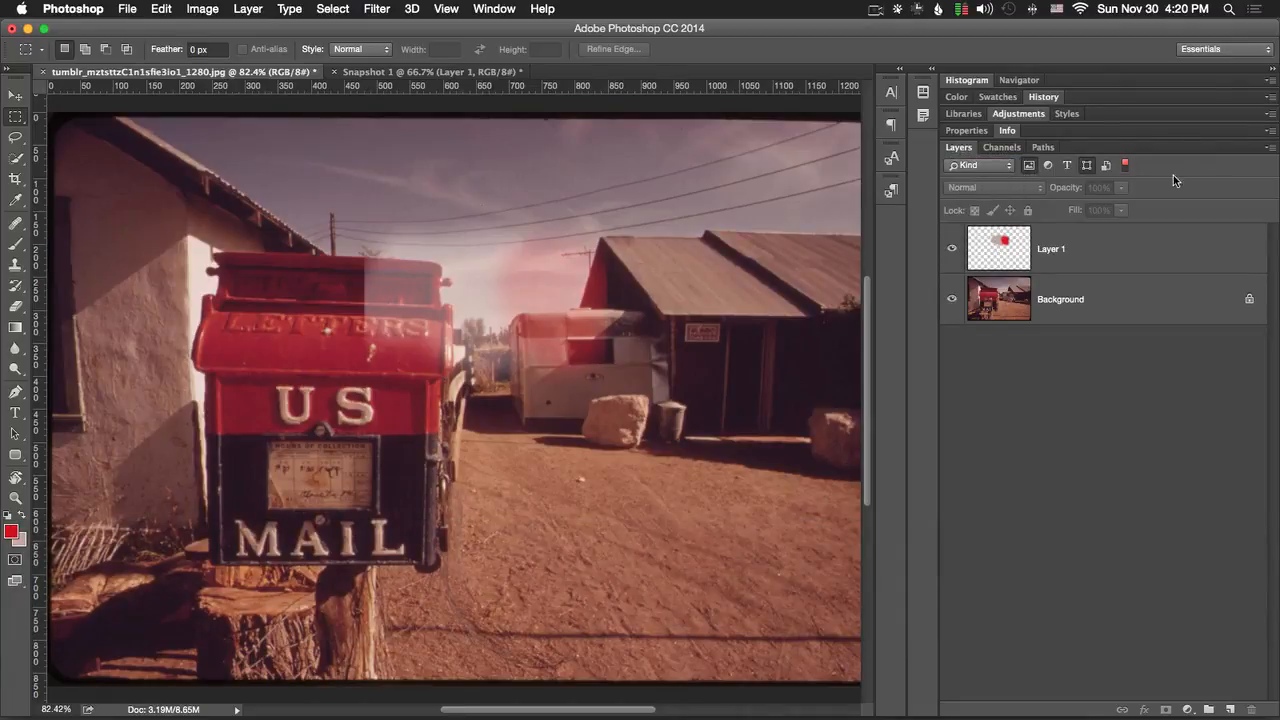
click(1124, 166)
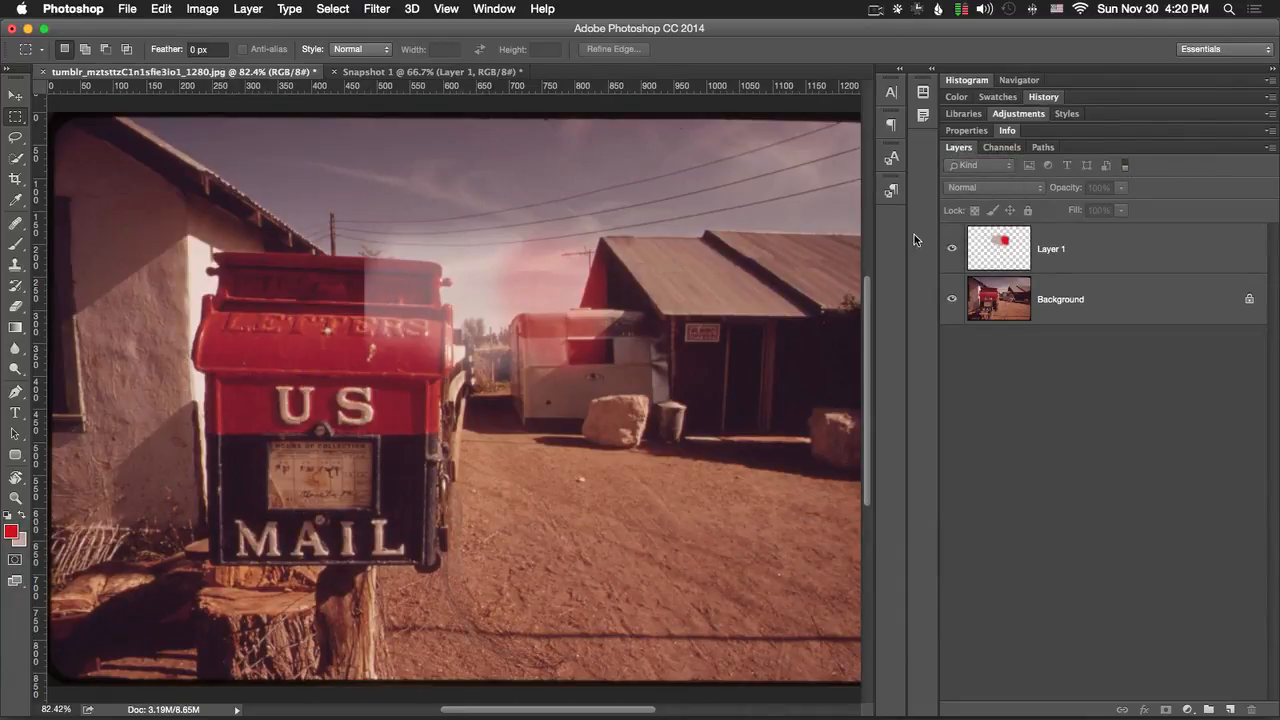
Step: Show the Libraries panel and open the list of available libraries
click(494, 9)
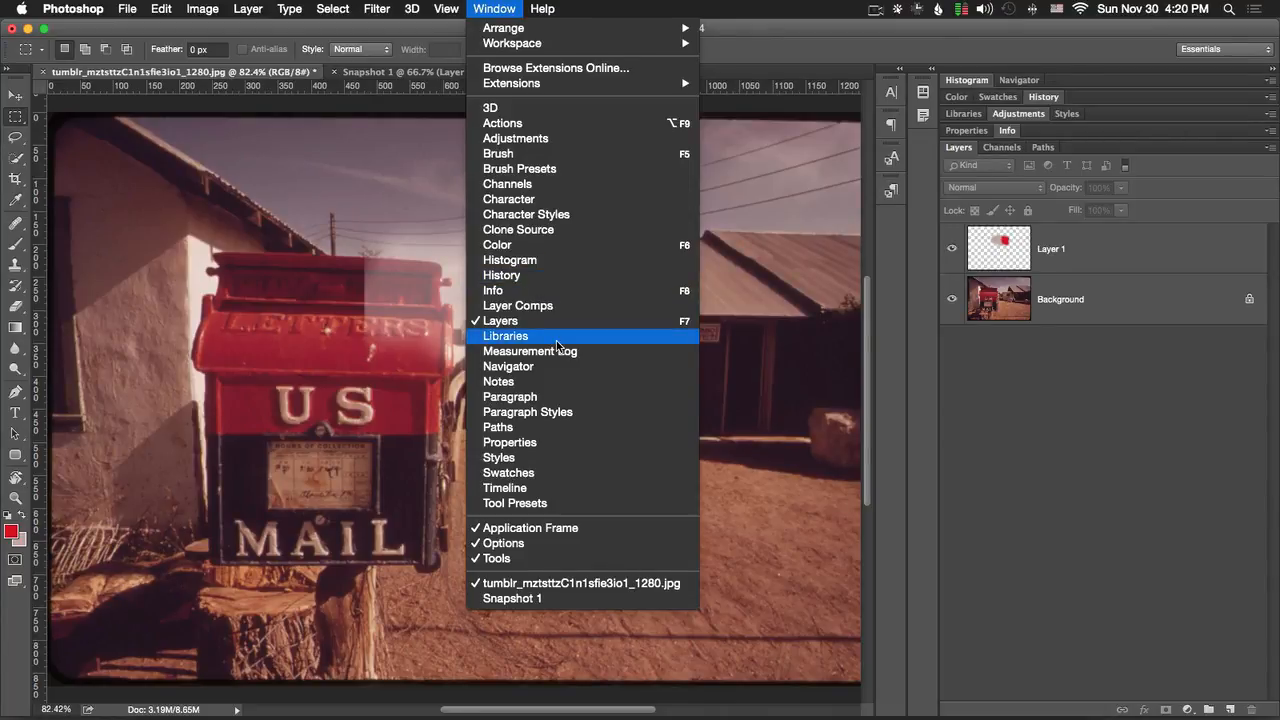
click(614, 338)
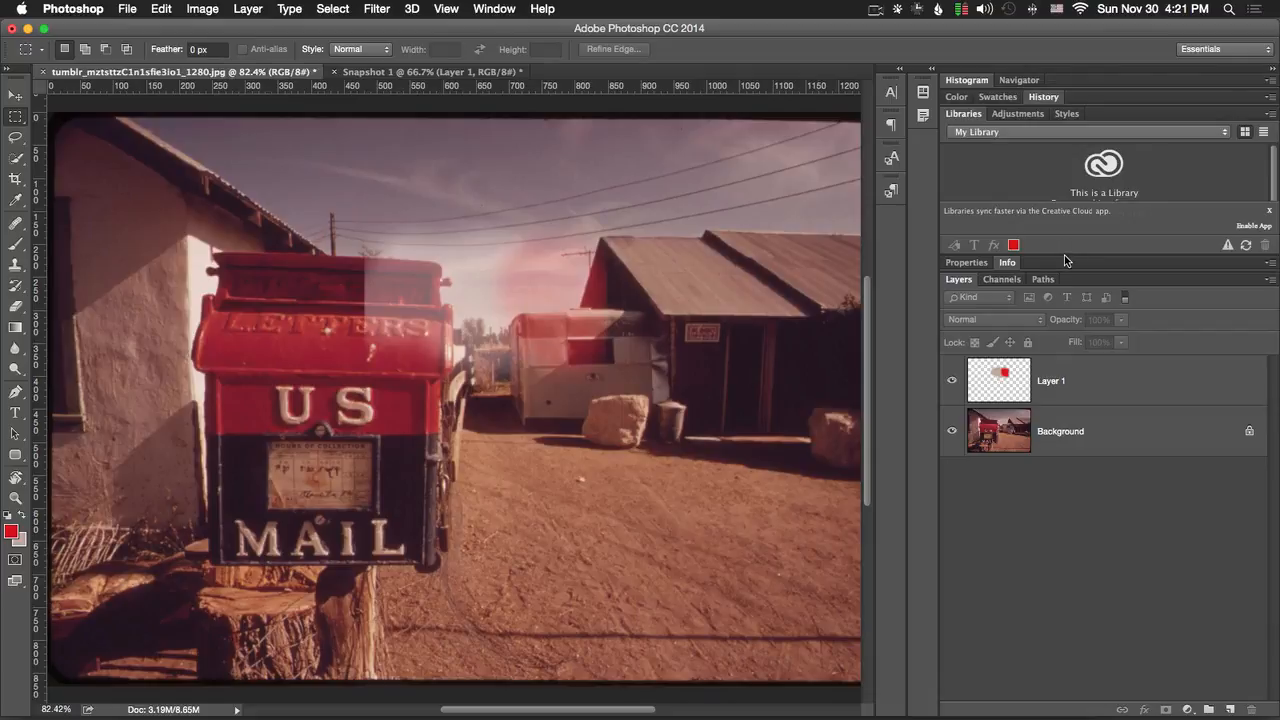
click(1212, 139)
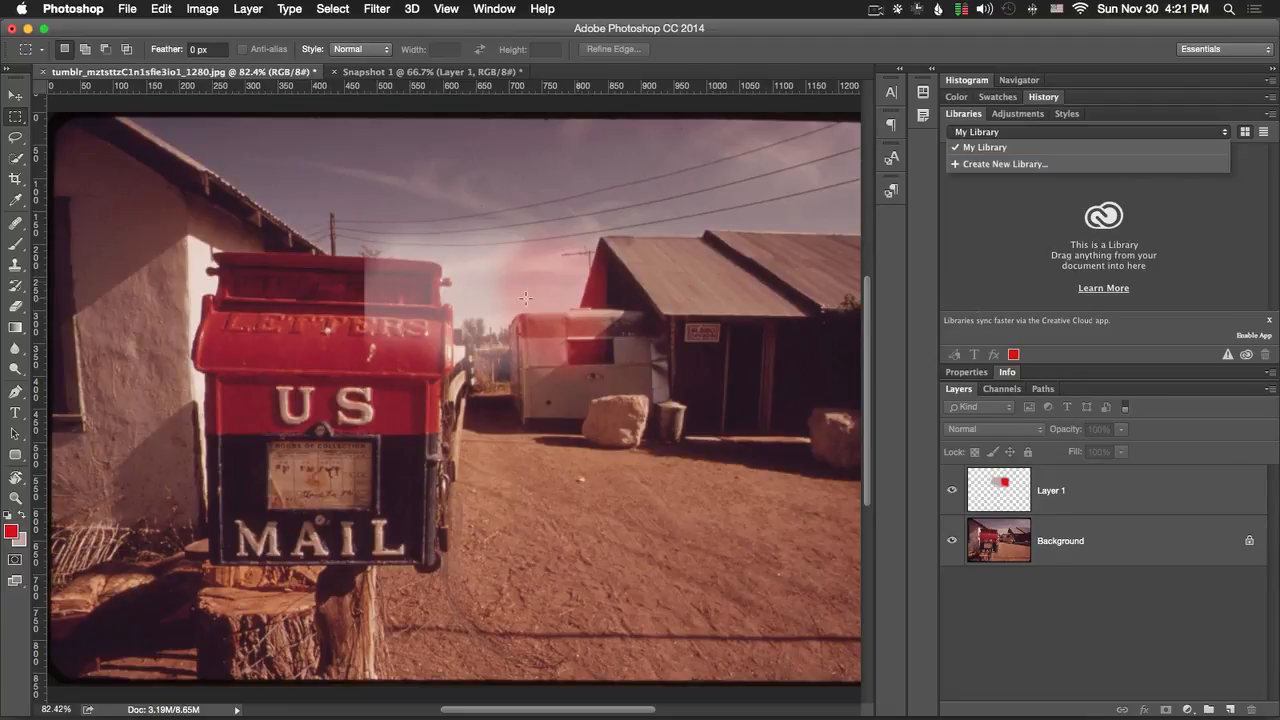
Step: Add Layer 1's red-tinted artwork to My Library as a graphic and dismiss the Creative Cloud sync notice
key(v)
drag(531, 294, 1157, 229)
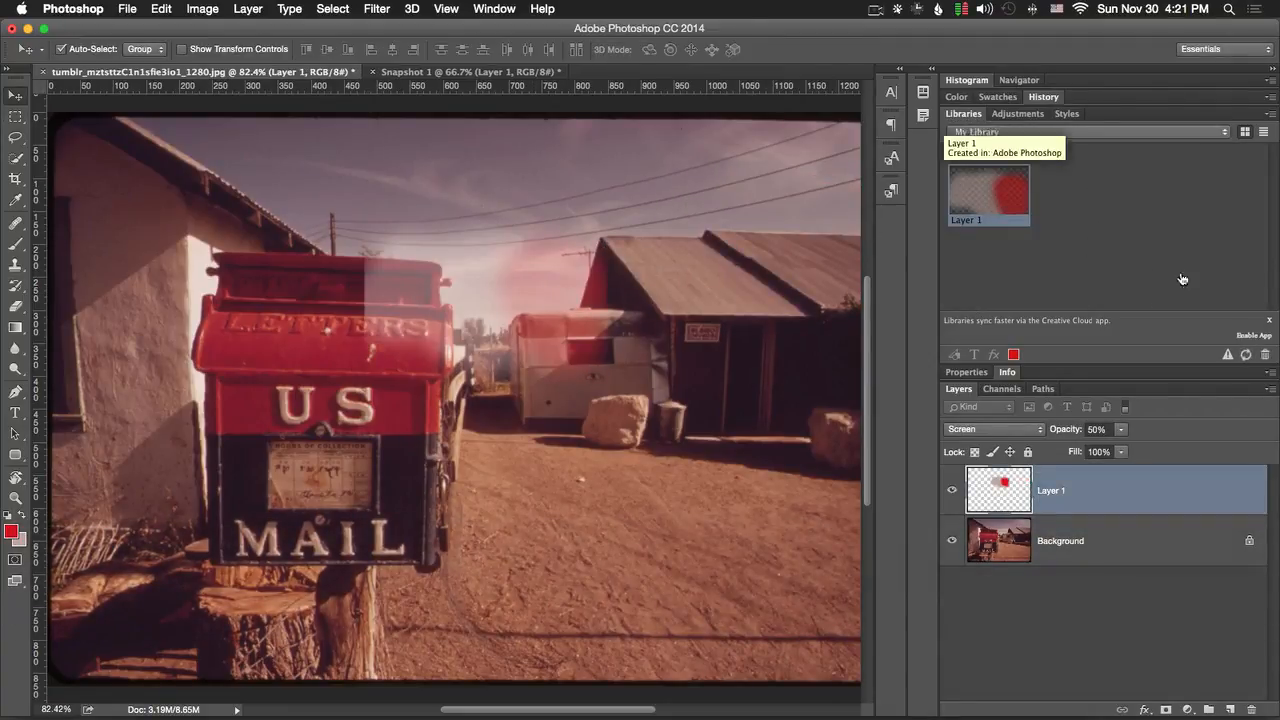
click(1269, 320)
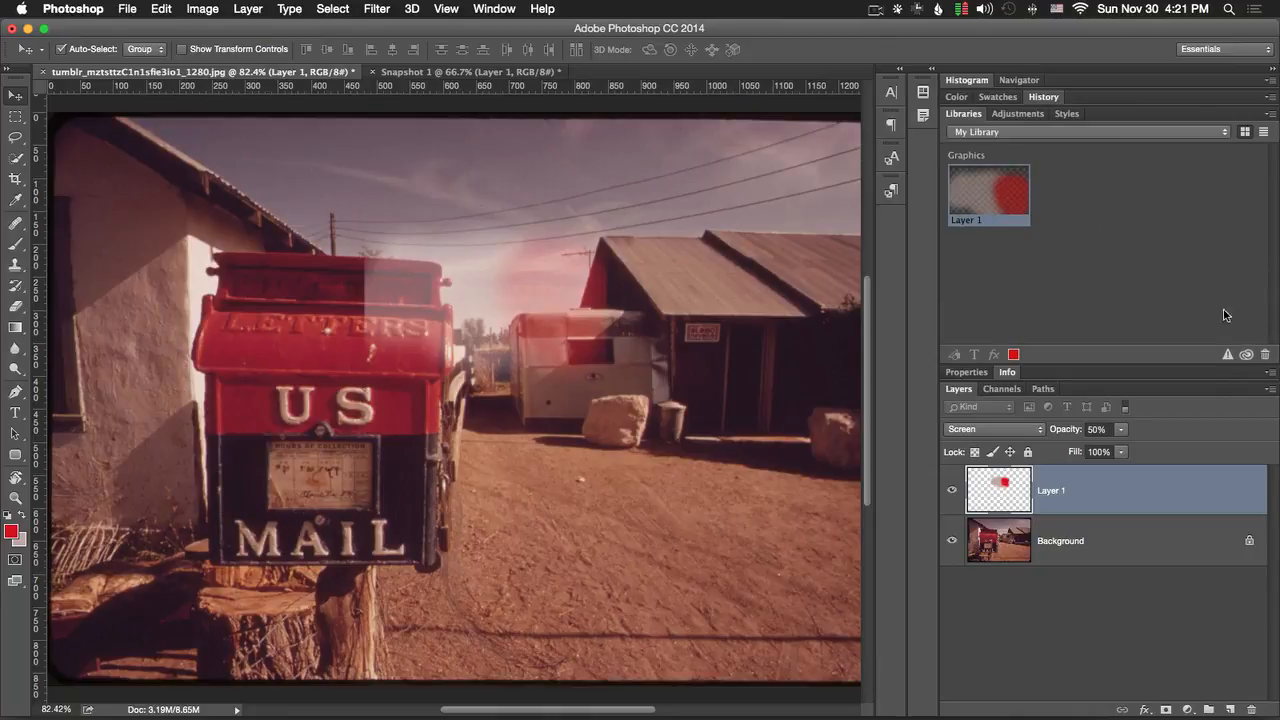
Step: Delete the Layer 1 graphic from My Library and move Layer 1's artwork slightly to the right over the trailer
click(1264, 356)
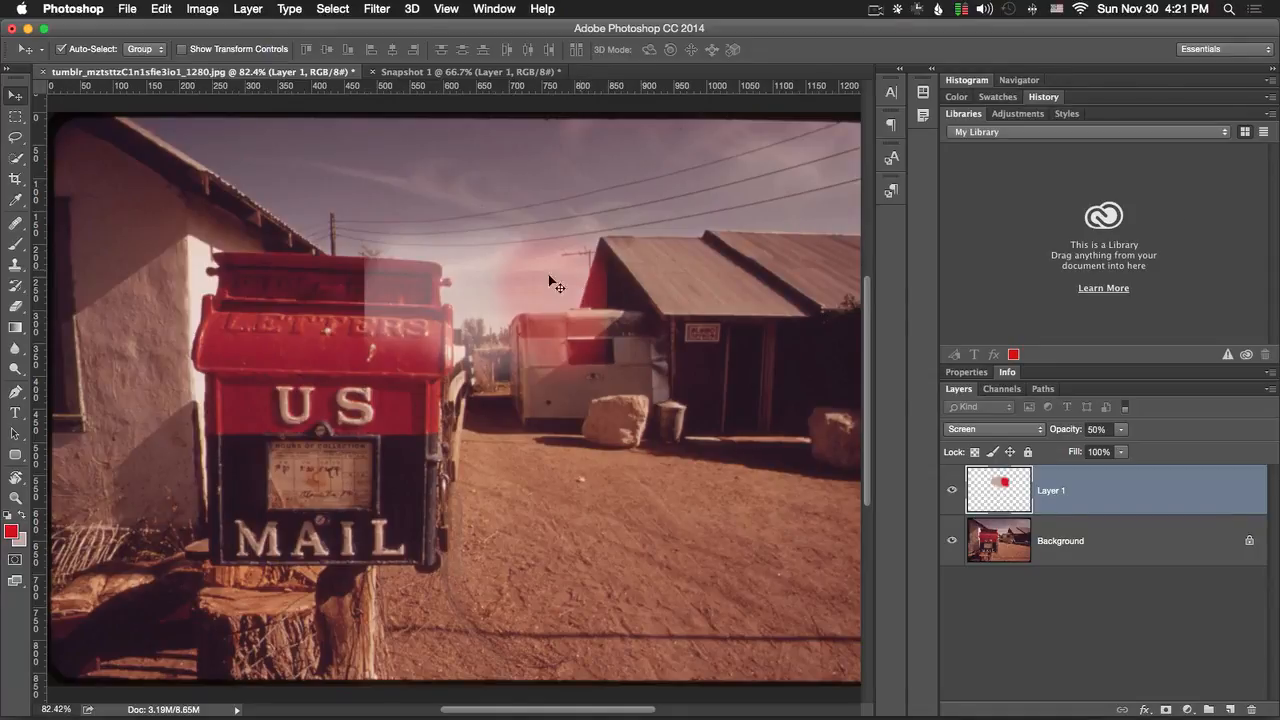
drag(549, 282, 600, 265)
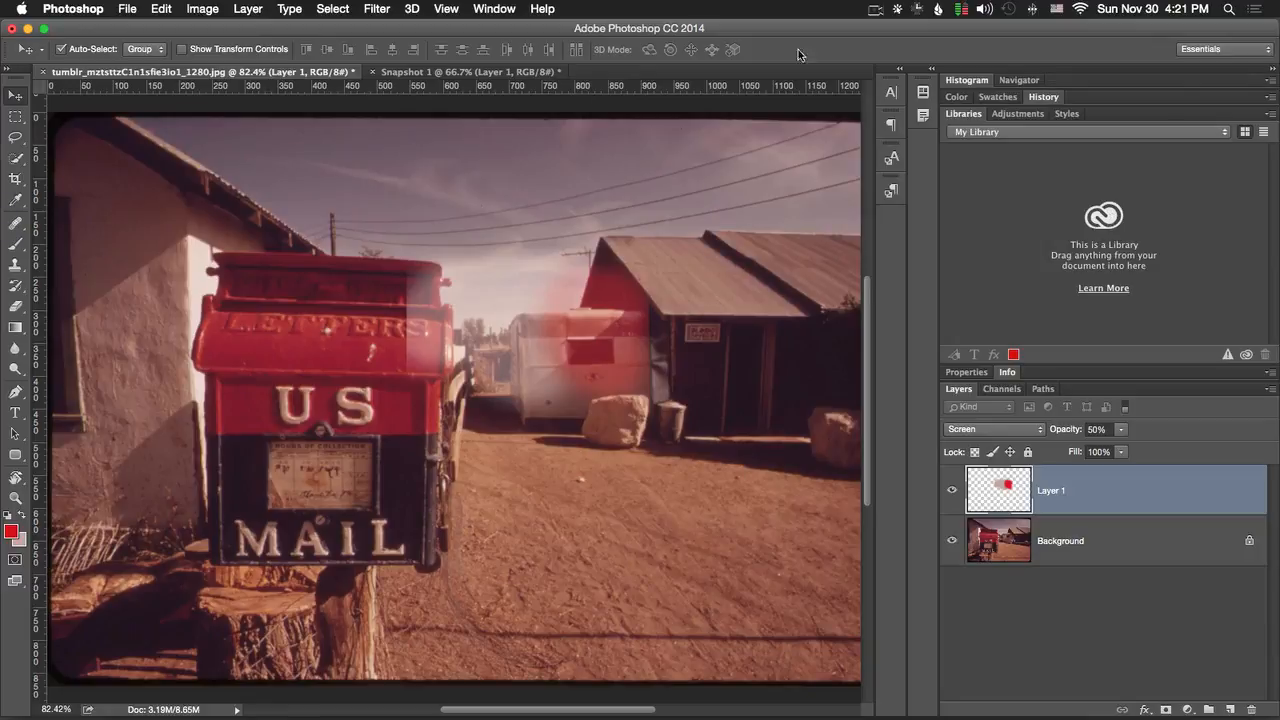
Step: Show the Measurement Log and record a diagonal Ruler tool measurement about 383 pixels long from the mailbox's upper part to the trailer
click(494, 9)
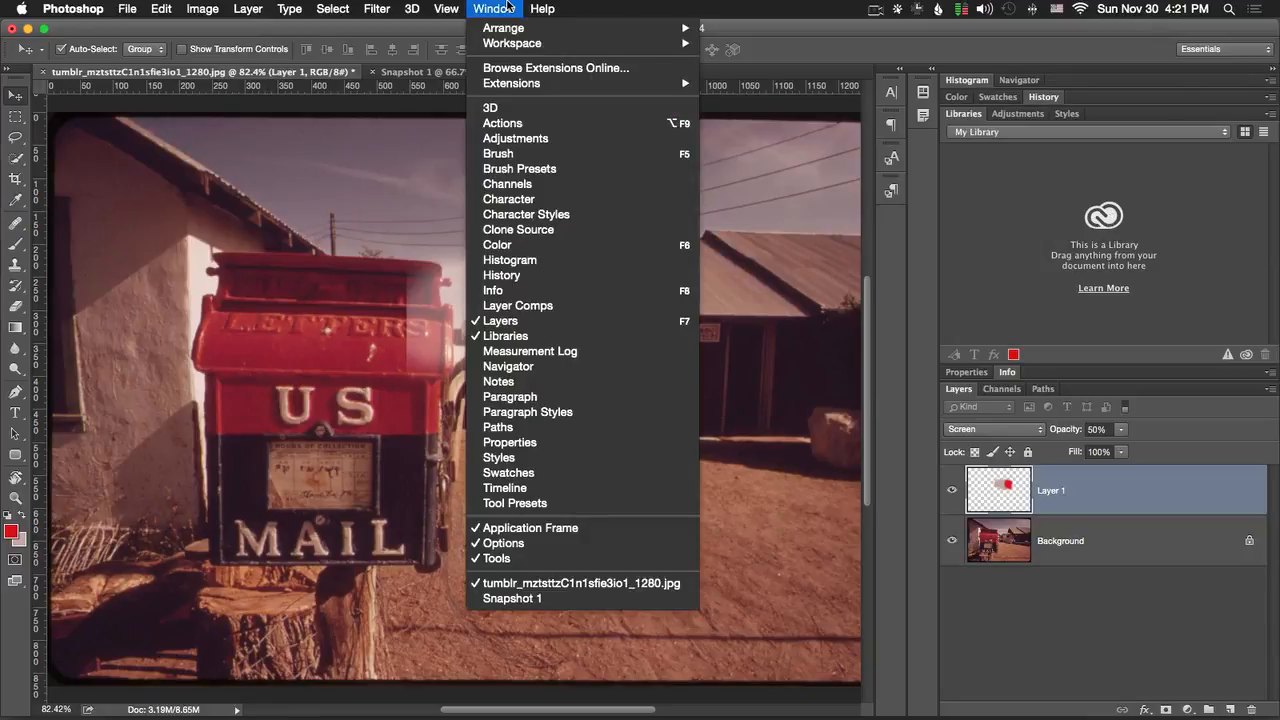
click(562, 351)
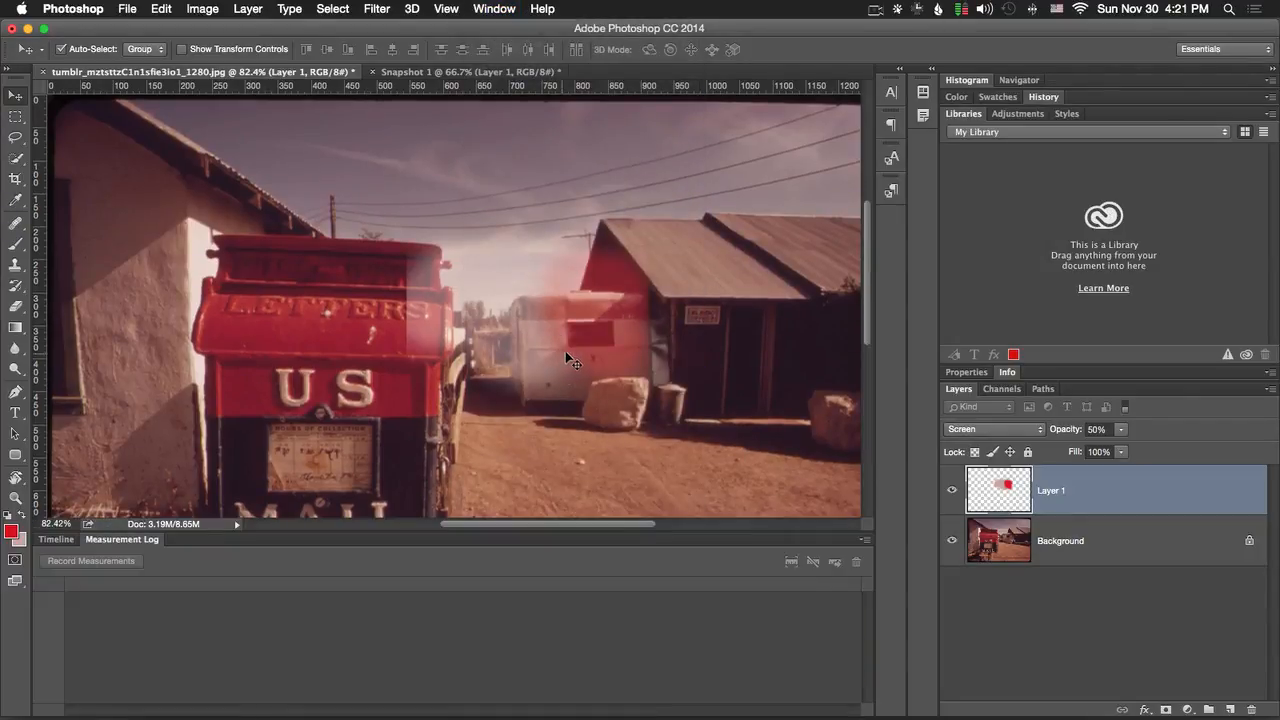
key(i)
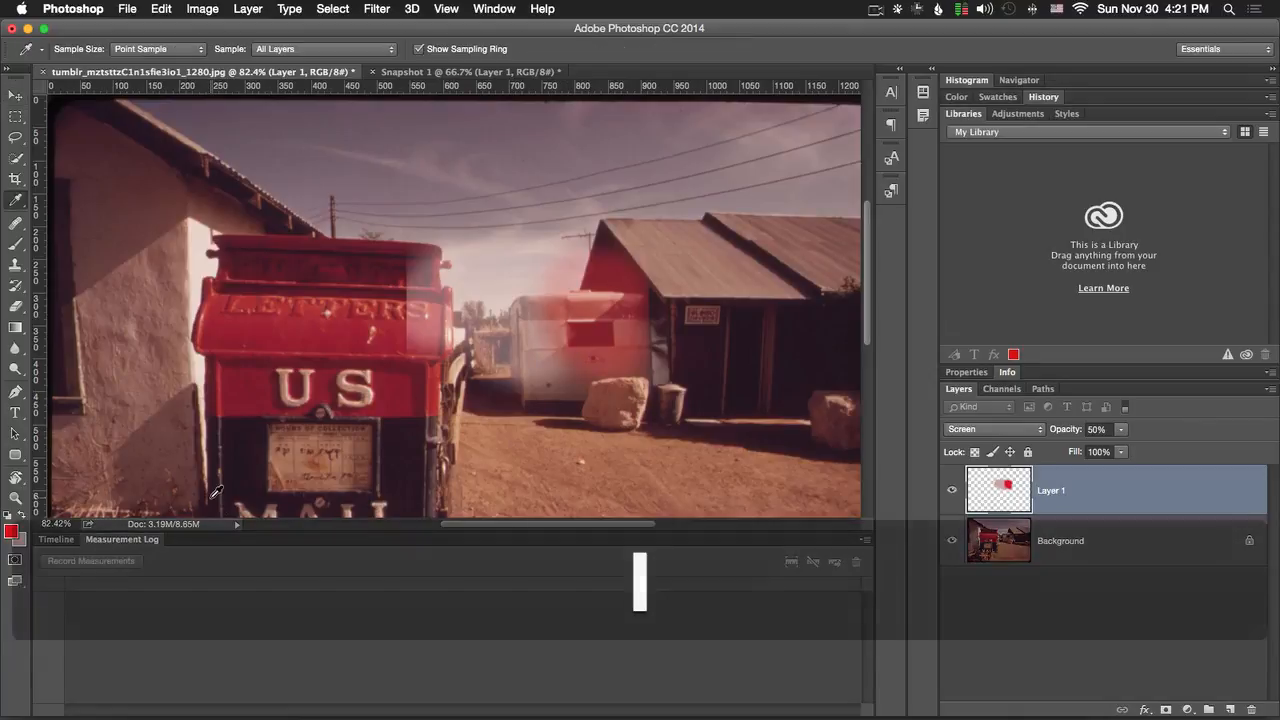
click(248, 9)
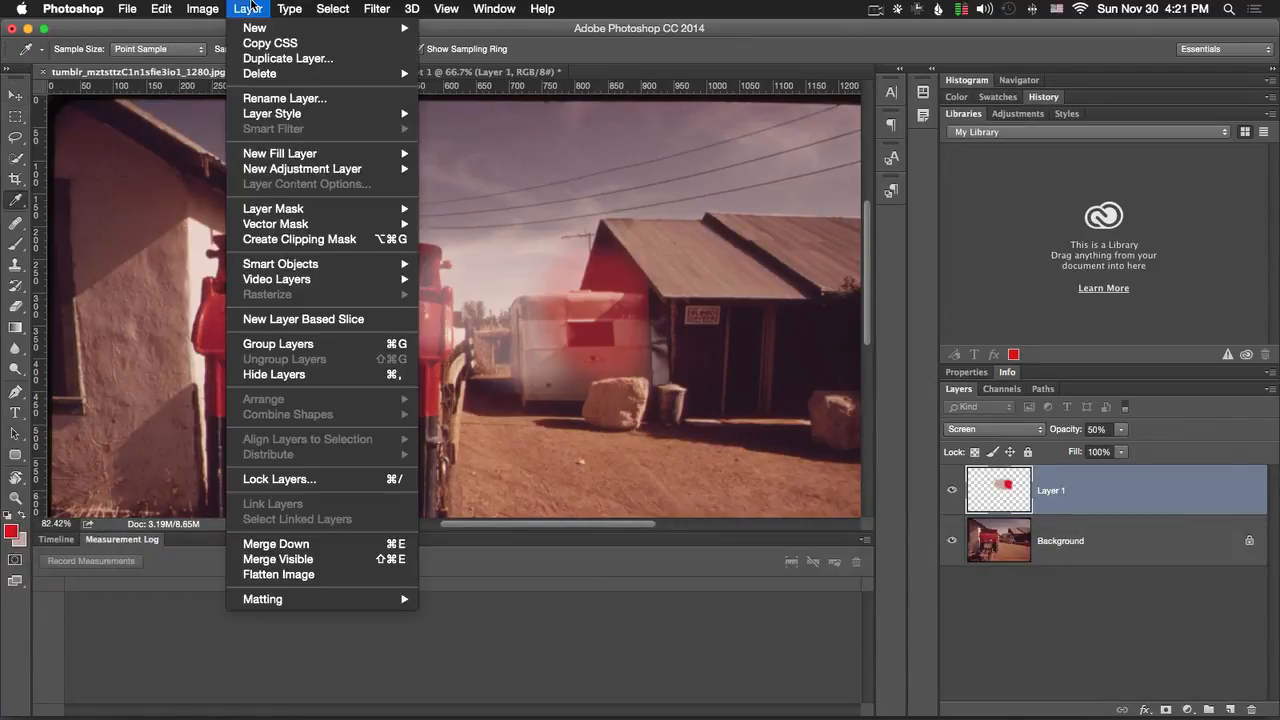
mouse_move(214, 8)
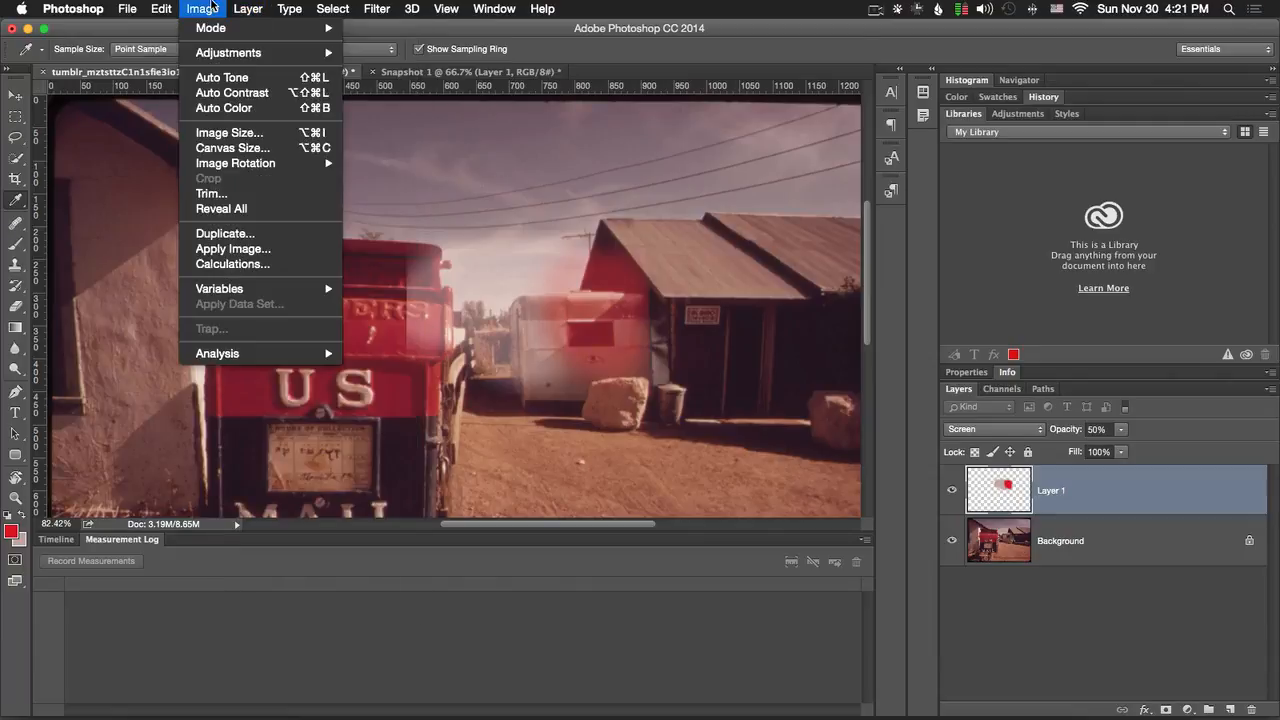
mouse_move(270, 353)
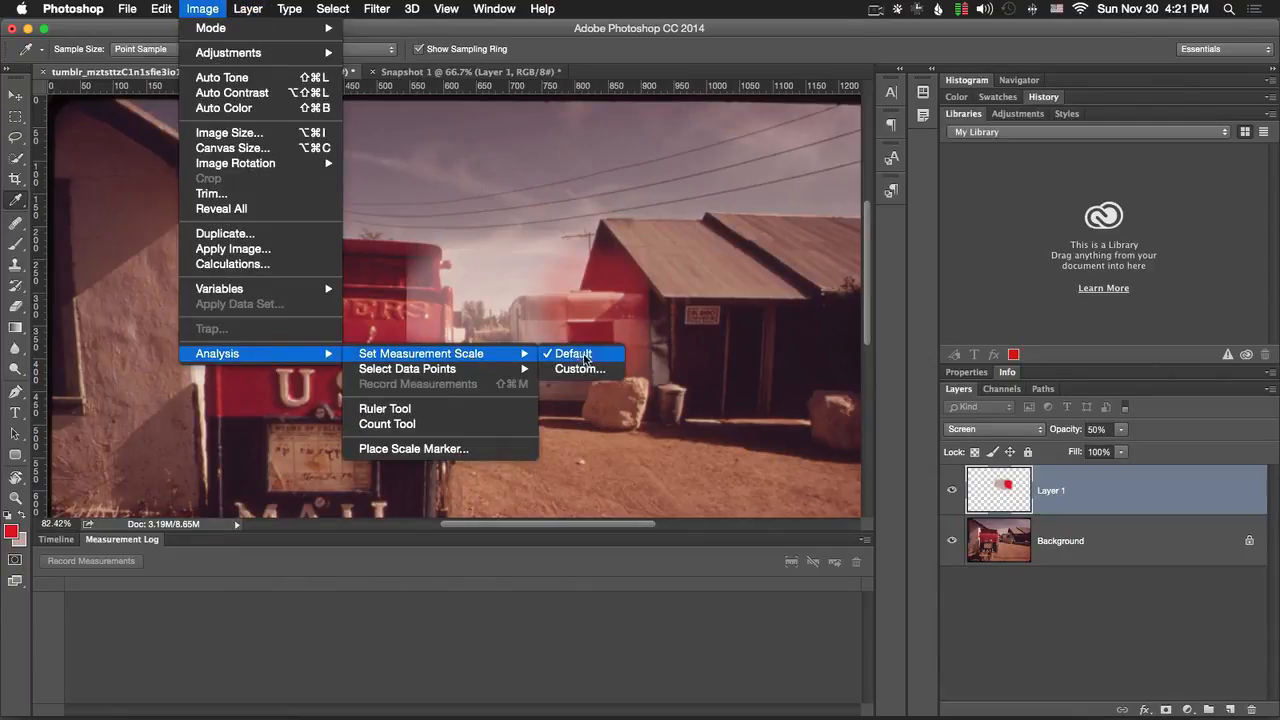
mouse_move(497, 372)
click(442, 409)
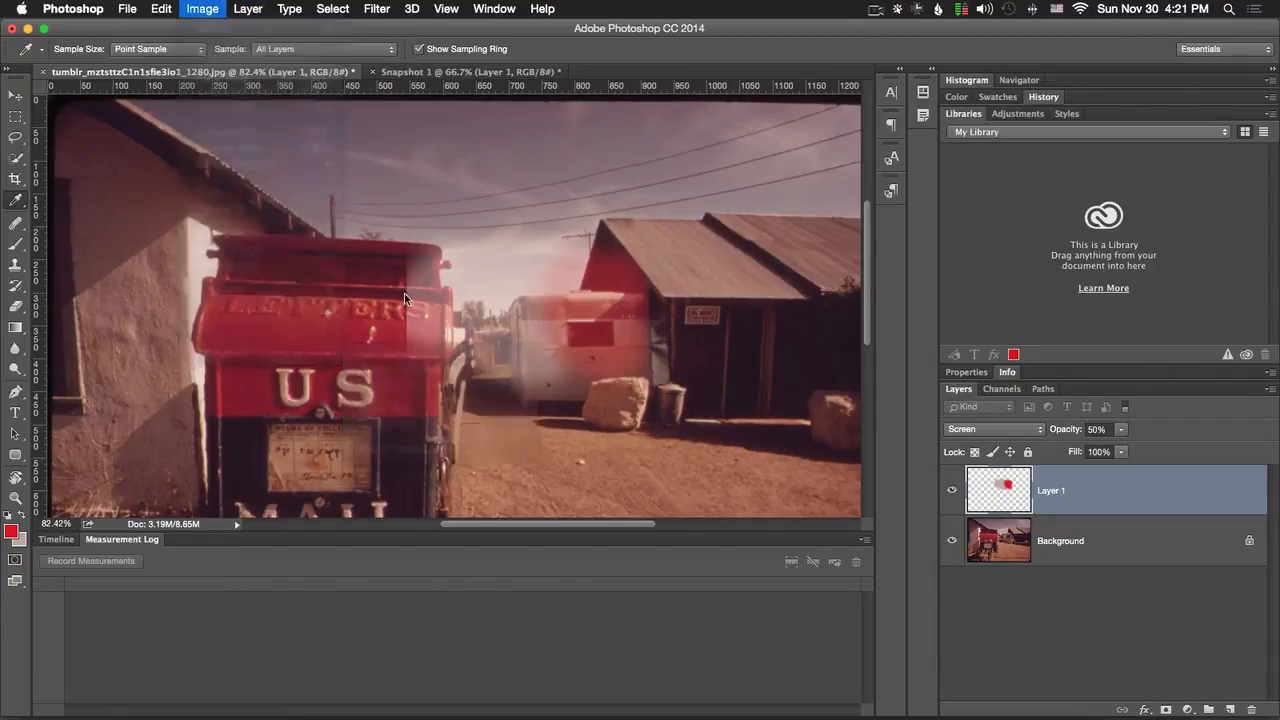
mouse_move(370, 265)
mouse_down()
mouse_move(560, 375)
mouse_move(605, 353)
mouse_up()
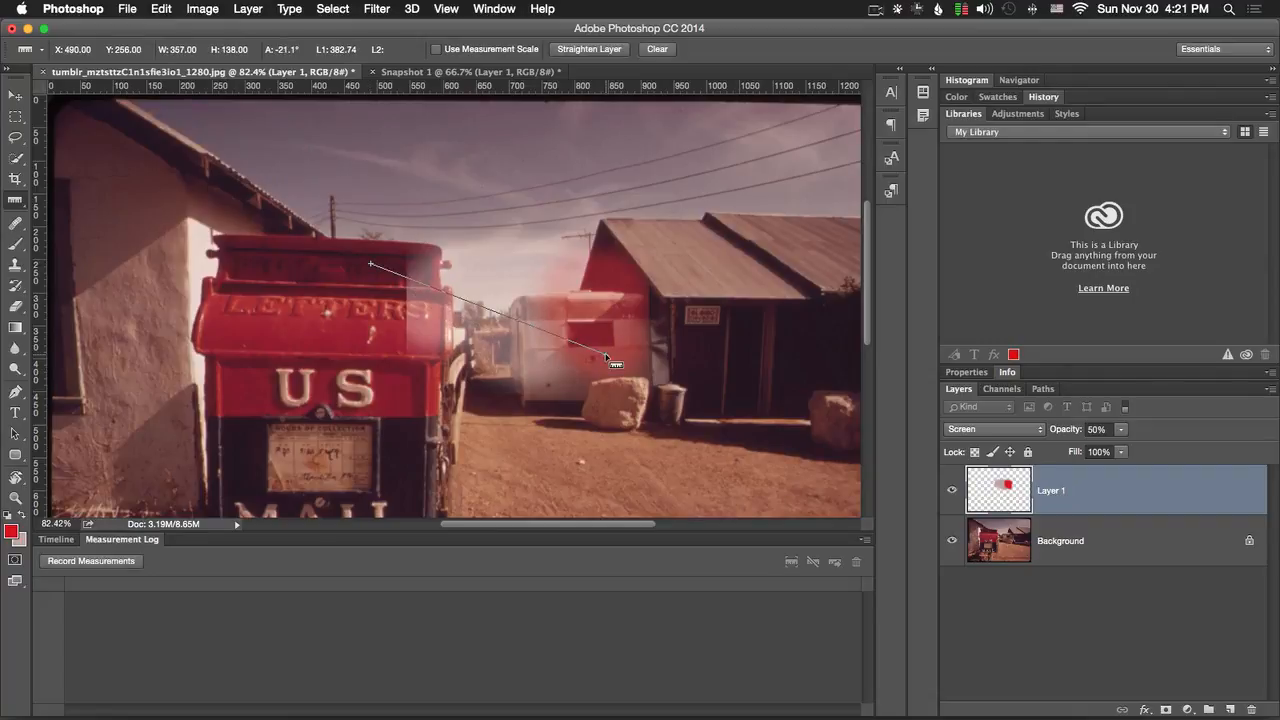
click(104, 563)
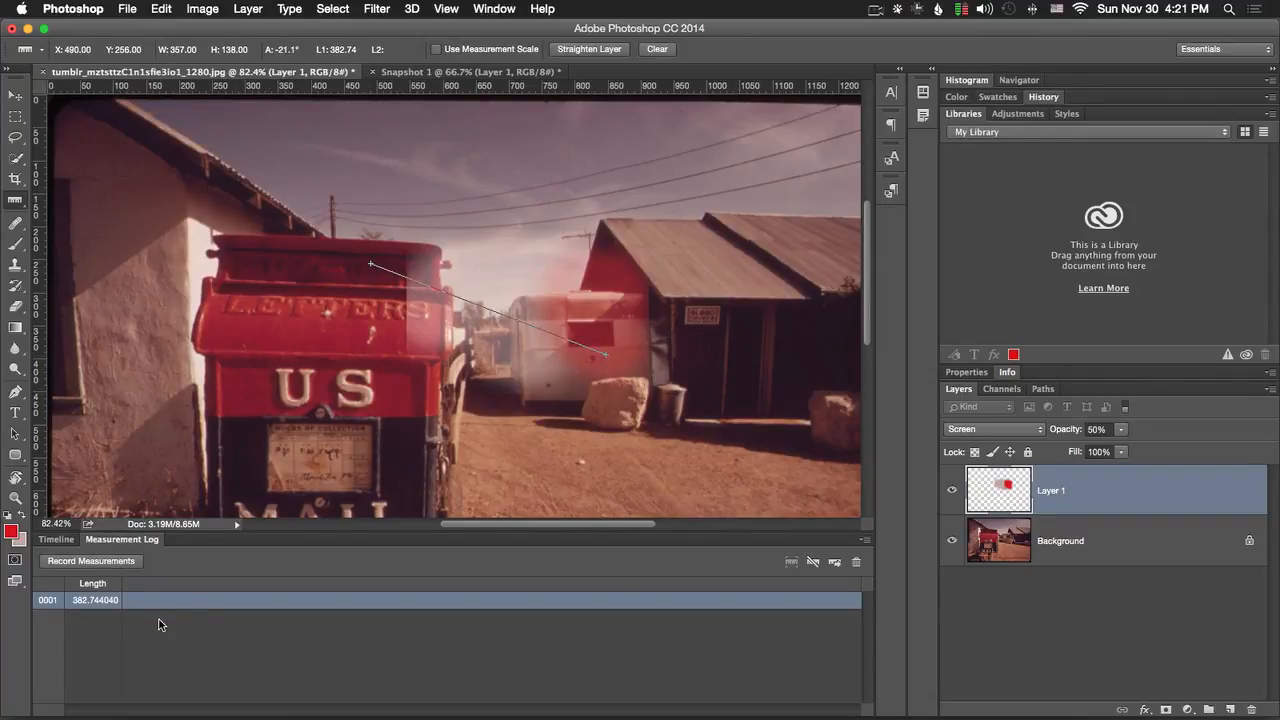
click(866, 546)
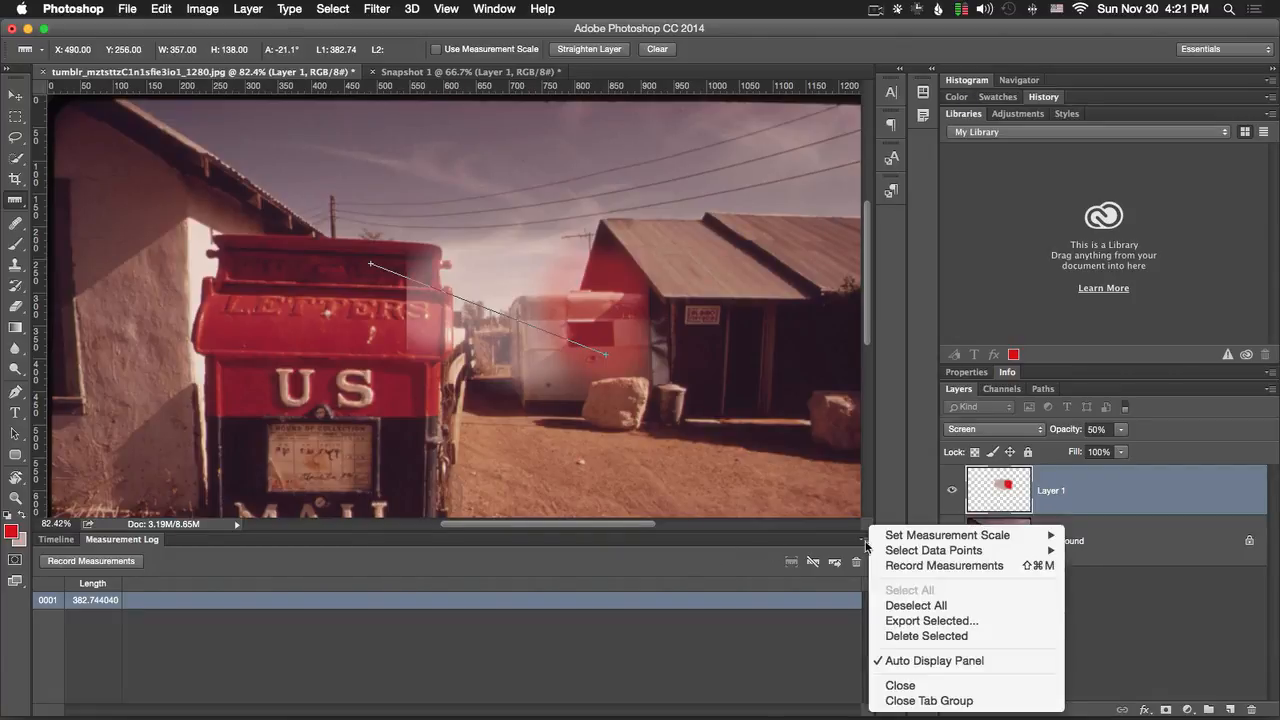
click(866, 546)
Step: Show the Navigator, zoom the image in to 400%, and fit the whole image back on screen
click(506, 8)
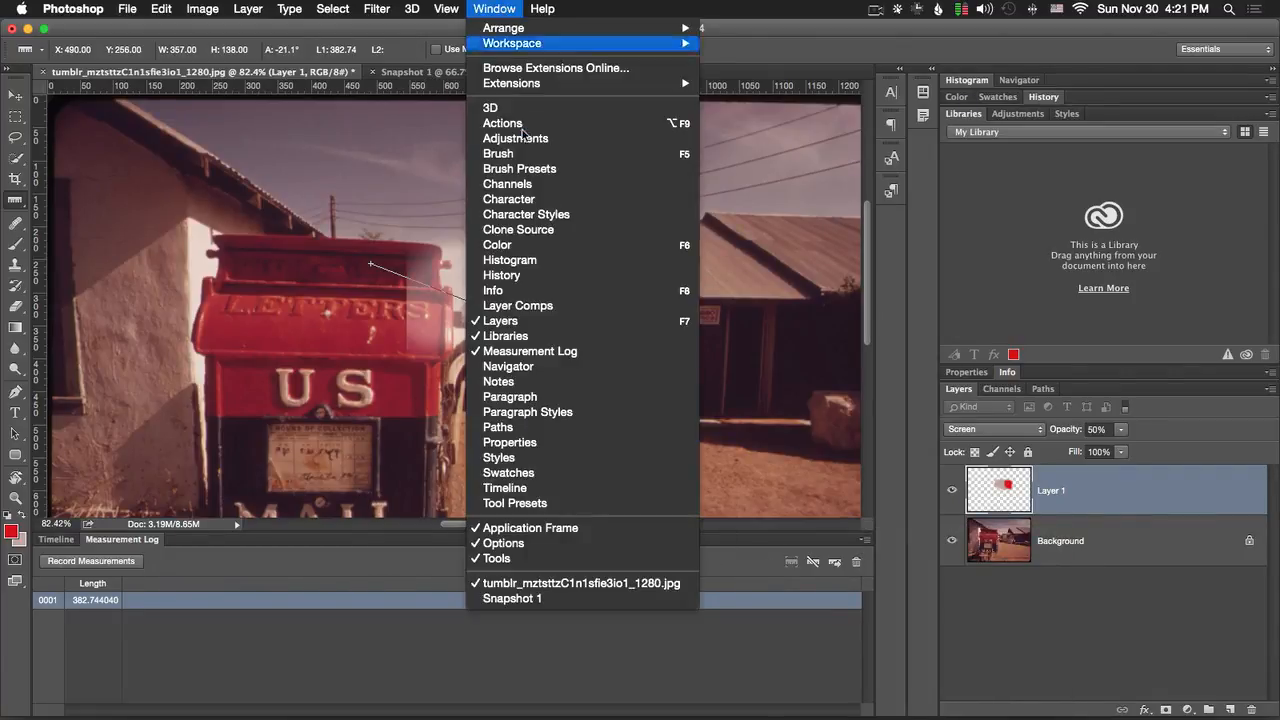
click(585, 368)
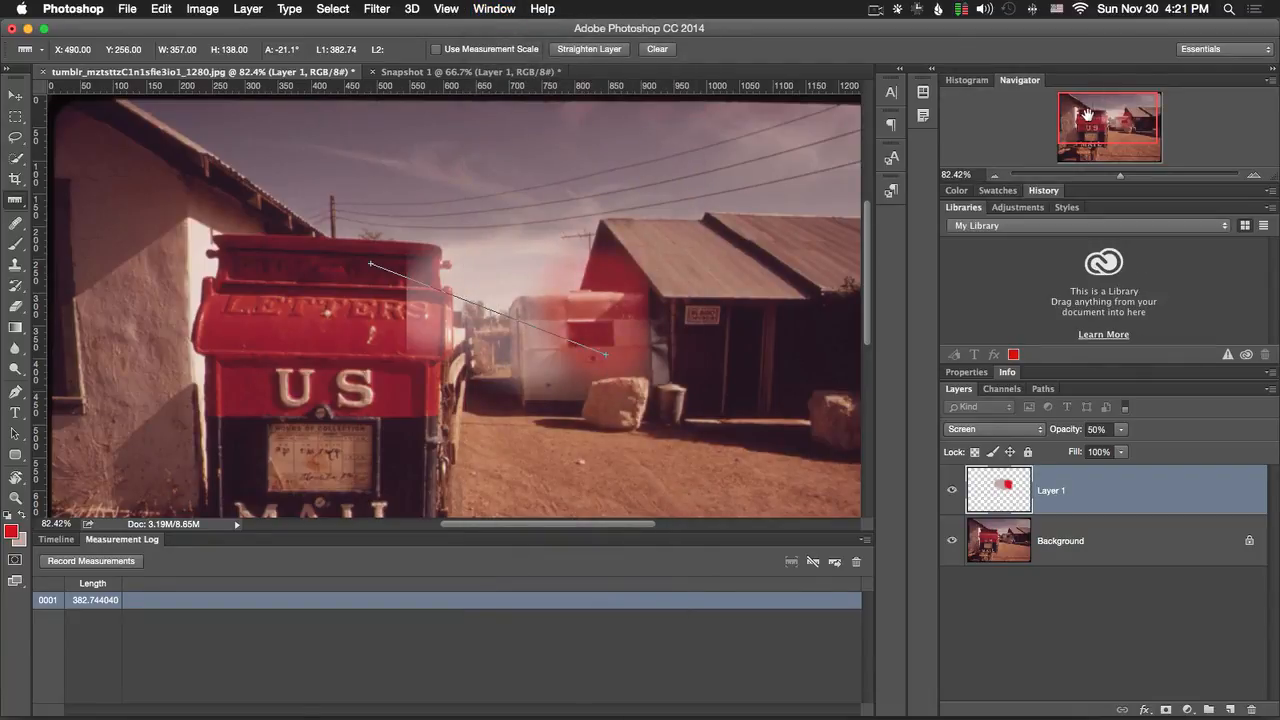
key(super+equal)
key(super+equal)
key(super+equal)
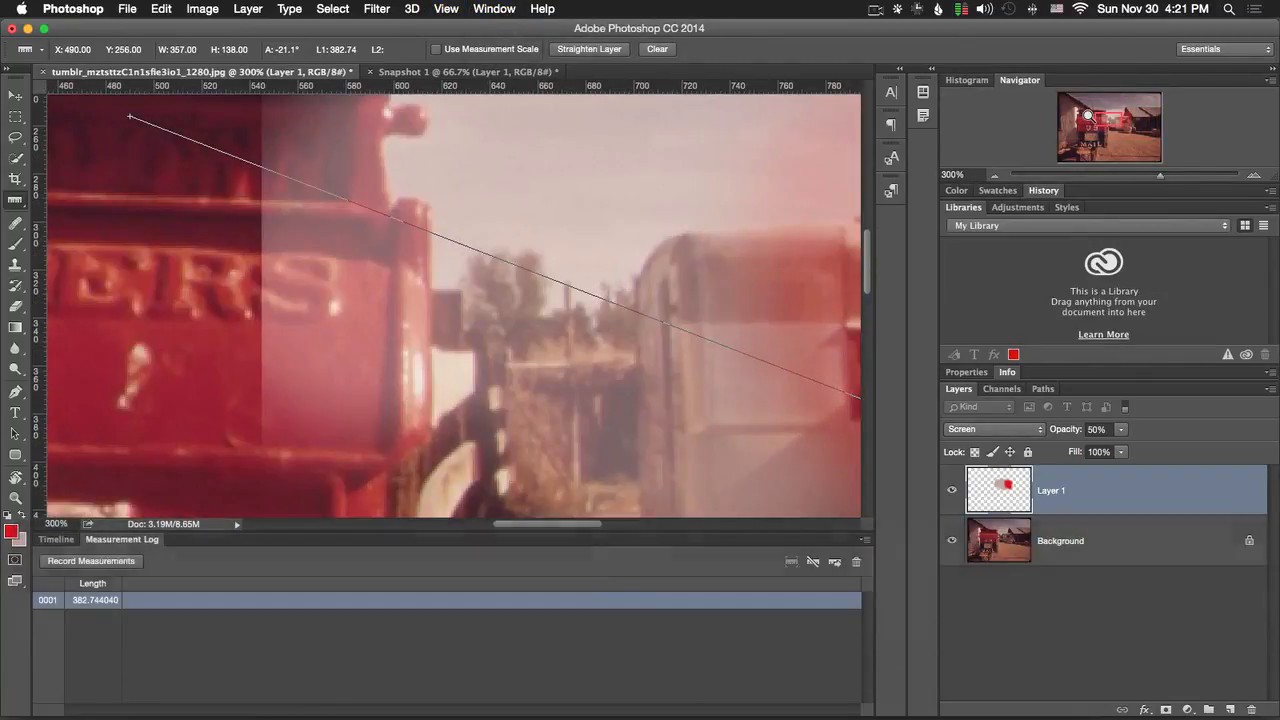
key(super+equal)
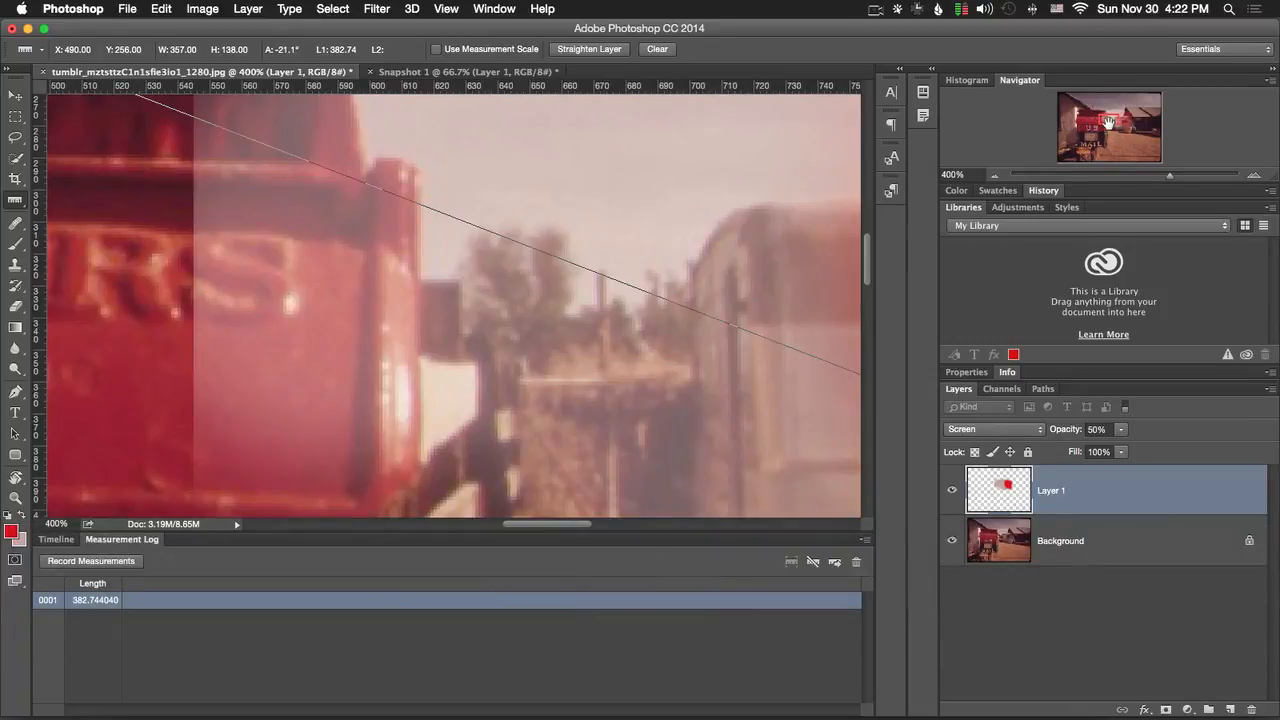
key(super+0)
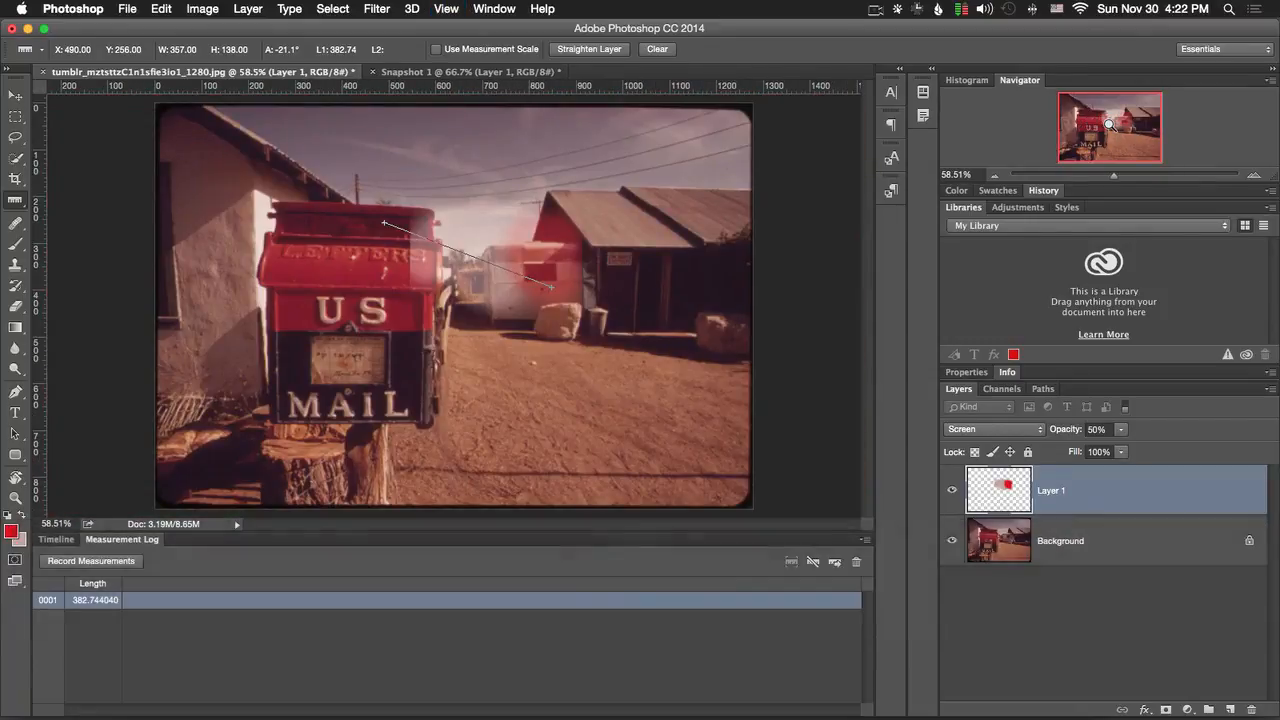
Step: Collapse the Measurement Log and fit the whole image on screen
double_click(122, 539)
key(v)
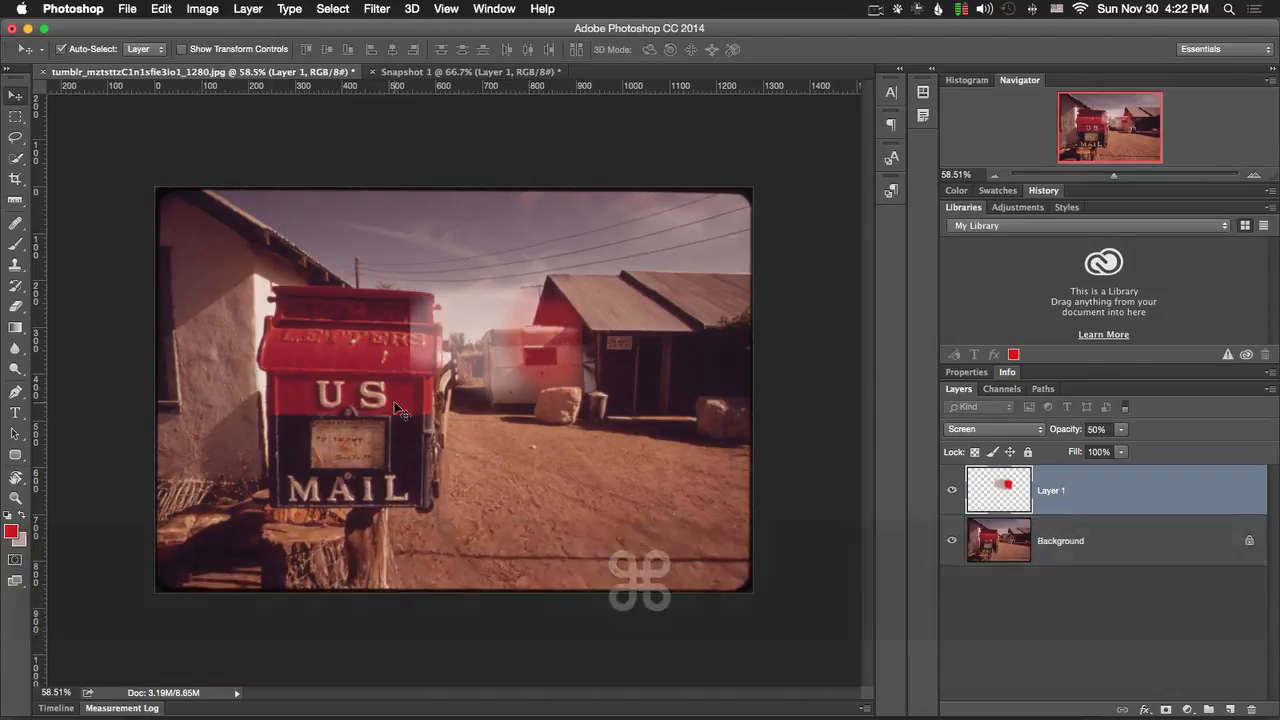
key(super+0)
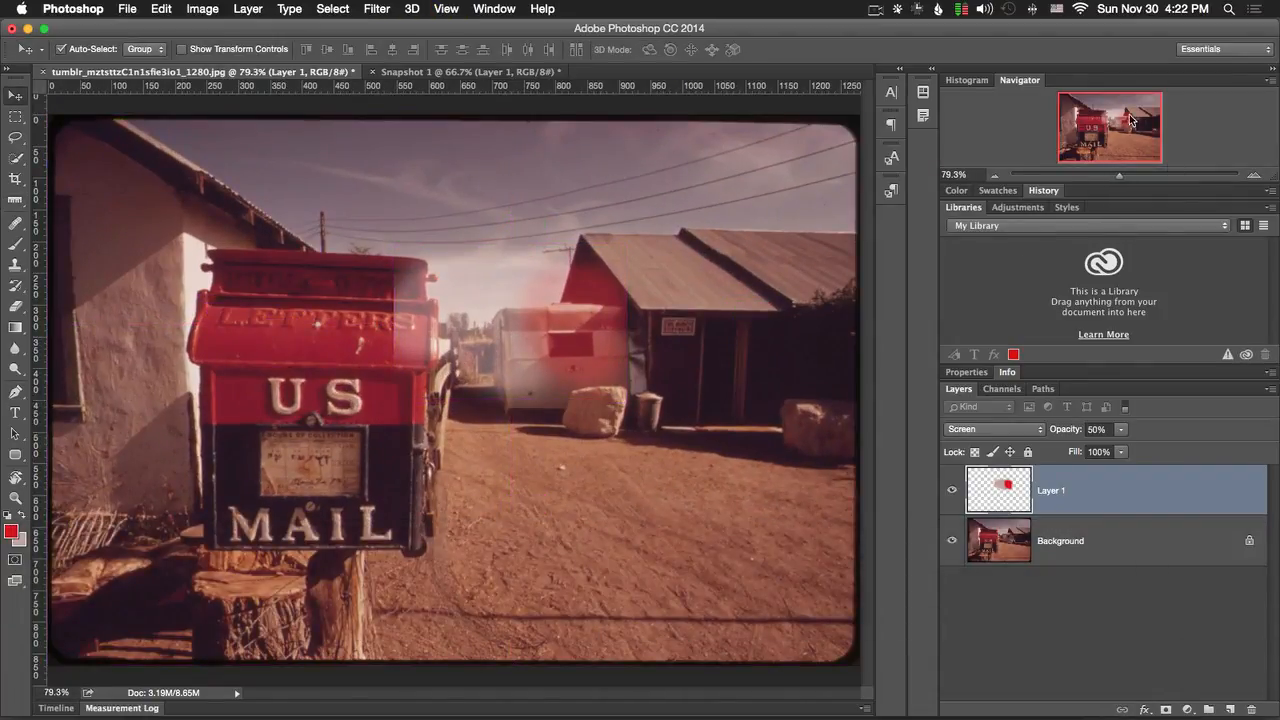
Step: Set the Navigator zoom to about 78% and check the Navigator's panel options
mouse_move(1120, 175)
mouse_down()
mouse_move(1168, 175)
mouse_move(1056, 177)
mouse_move(1122, 176)
mouse_up()
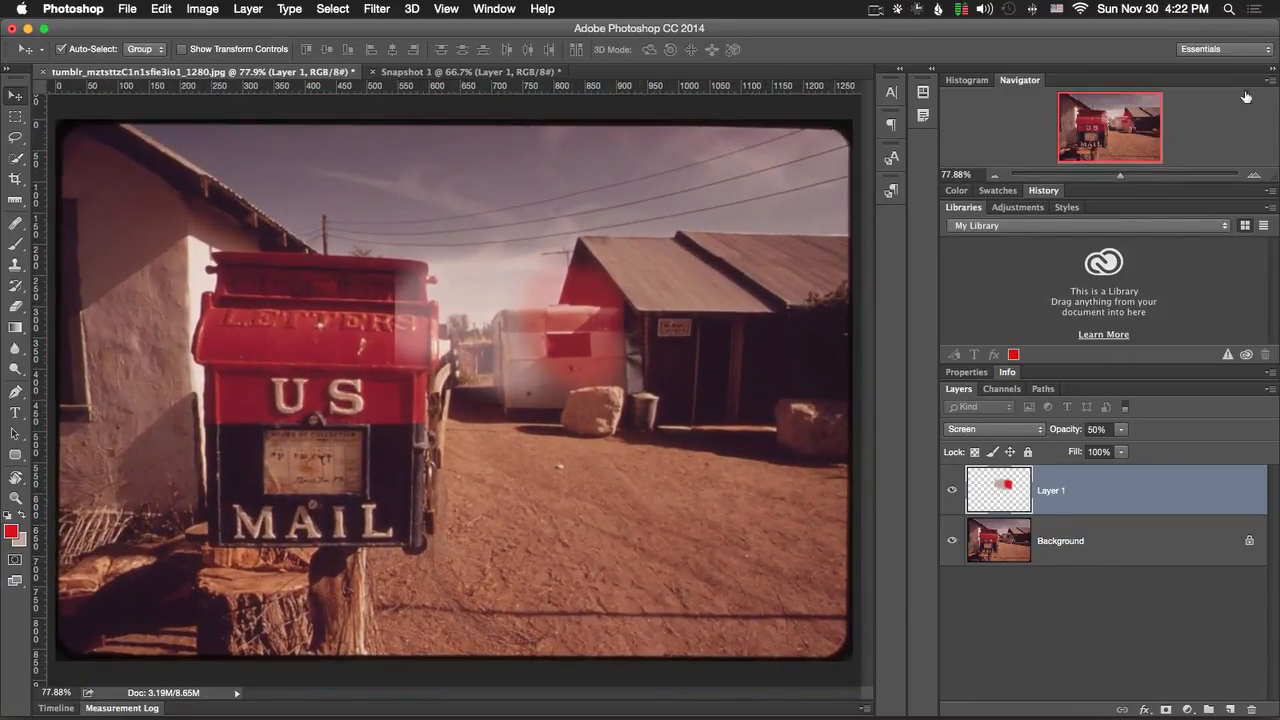
click(1268, 82)
click(1195, 89)
click(769, 356)
key(v)
Step: Show the Notes panel and place a note in the sky above the mailbox reading "sdafasgadsg dasafd"
click(494, 8)
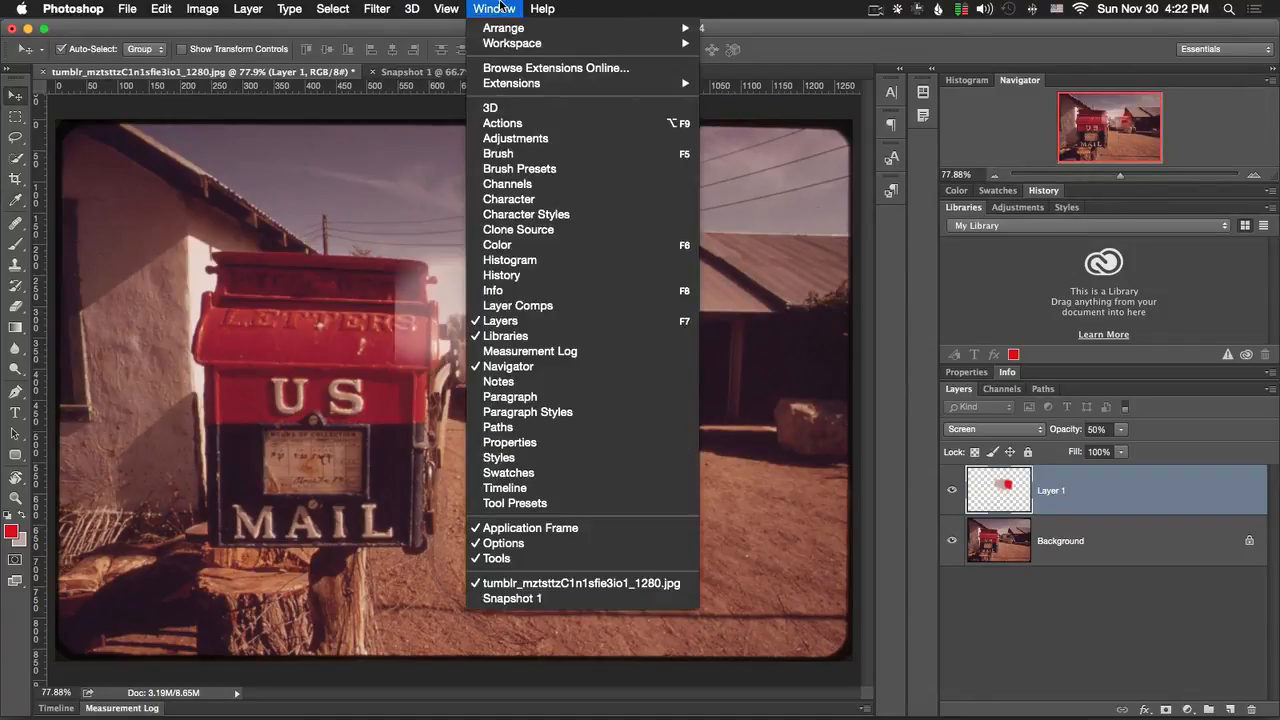
click(577, 382)
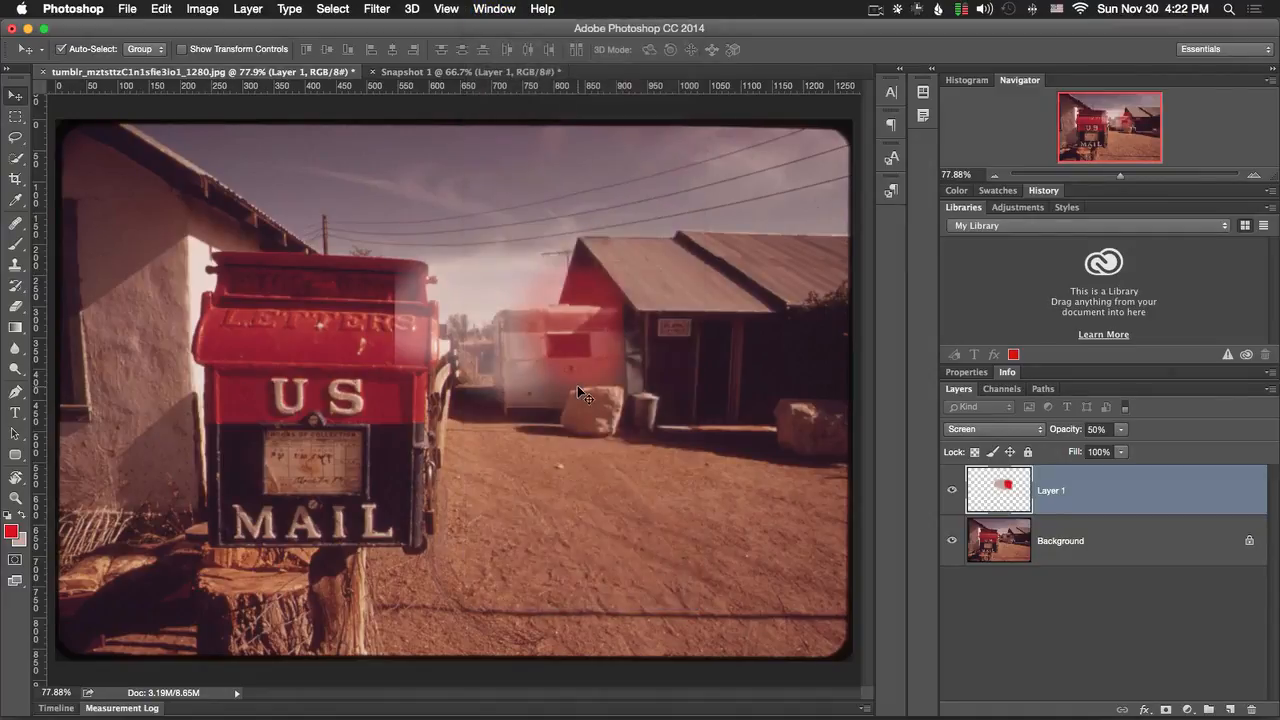
click(17, 201)
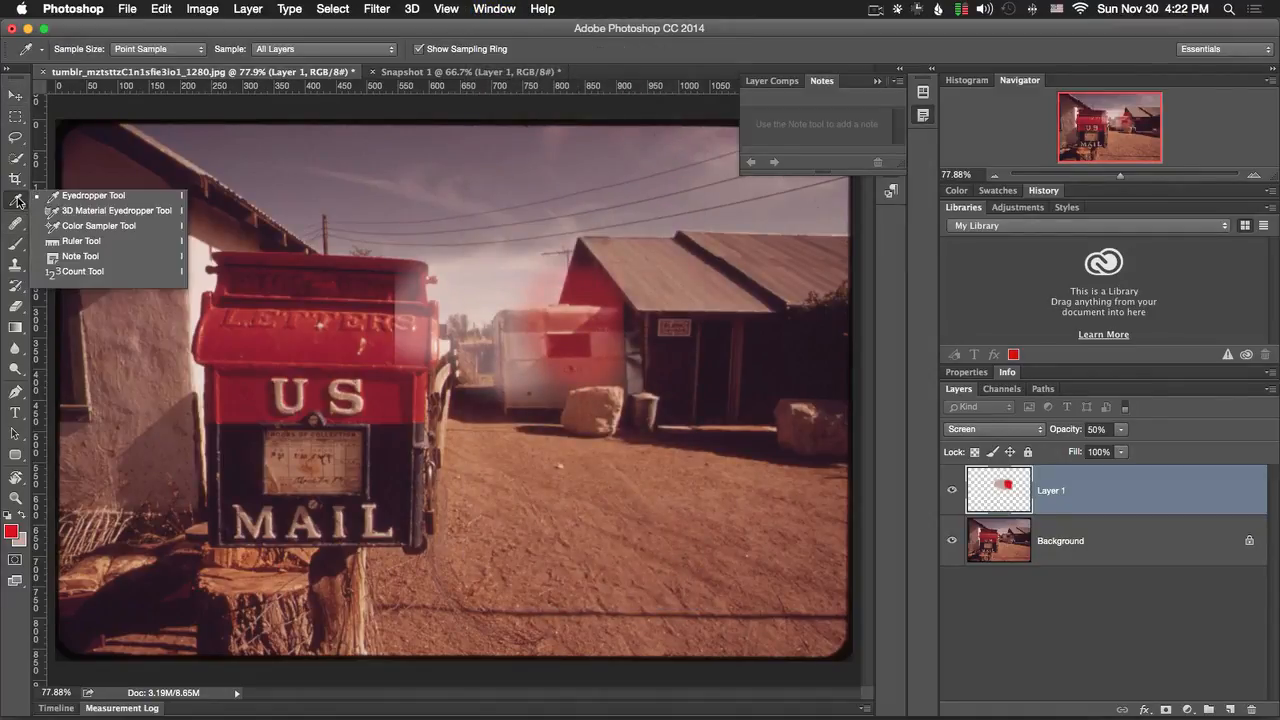
click(84, 257)
click(333, 211)
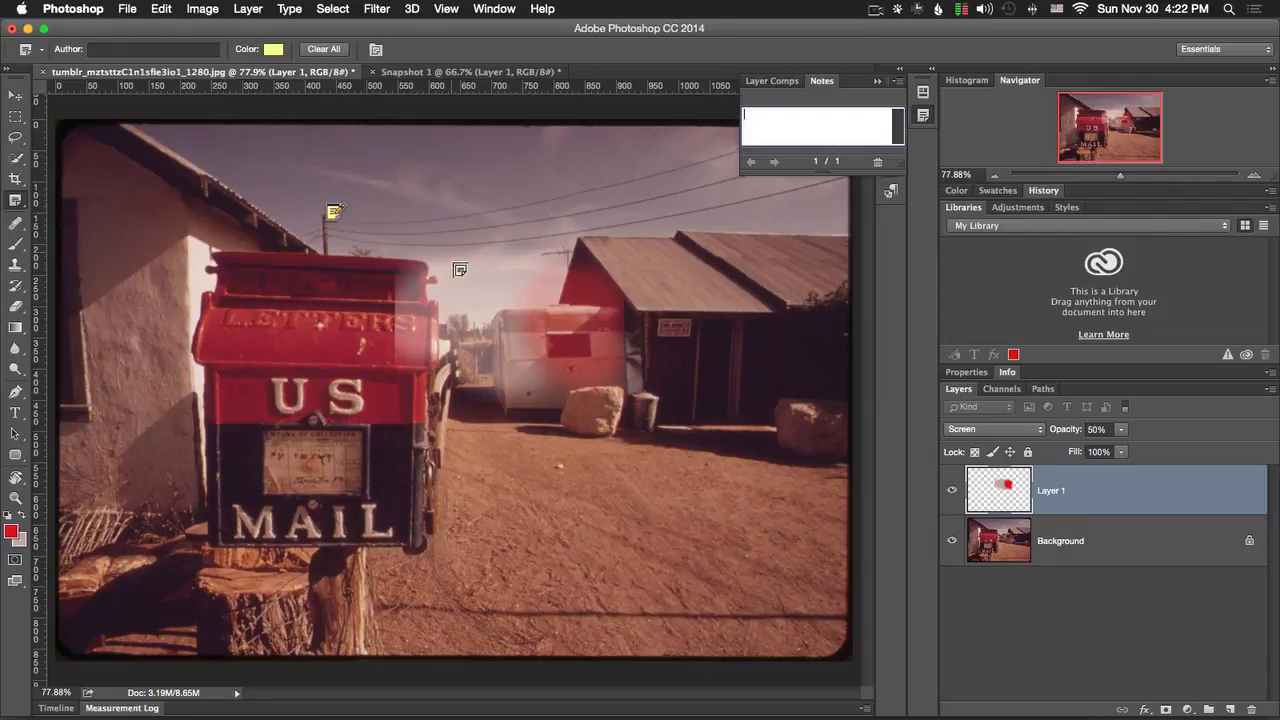
text(sdafasgadsgsafd)
Step: Add a note at the barn roof reading "sgasdgdsagadsg dsaasg" and one on the mailbox reading "dsa asdgsag sad sdasdfg"
click(604, 300)
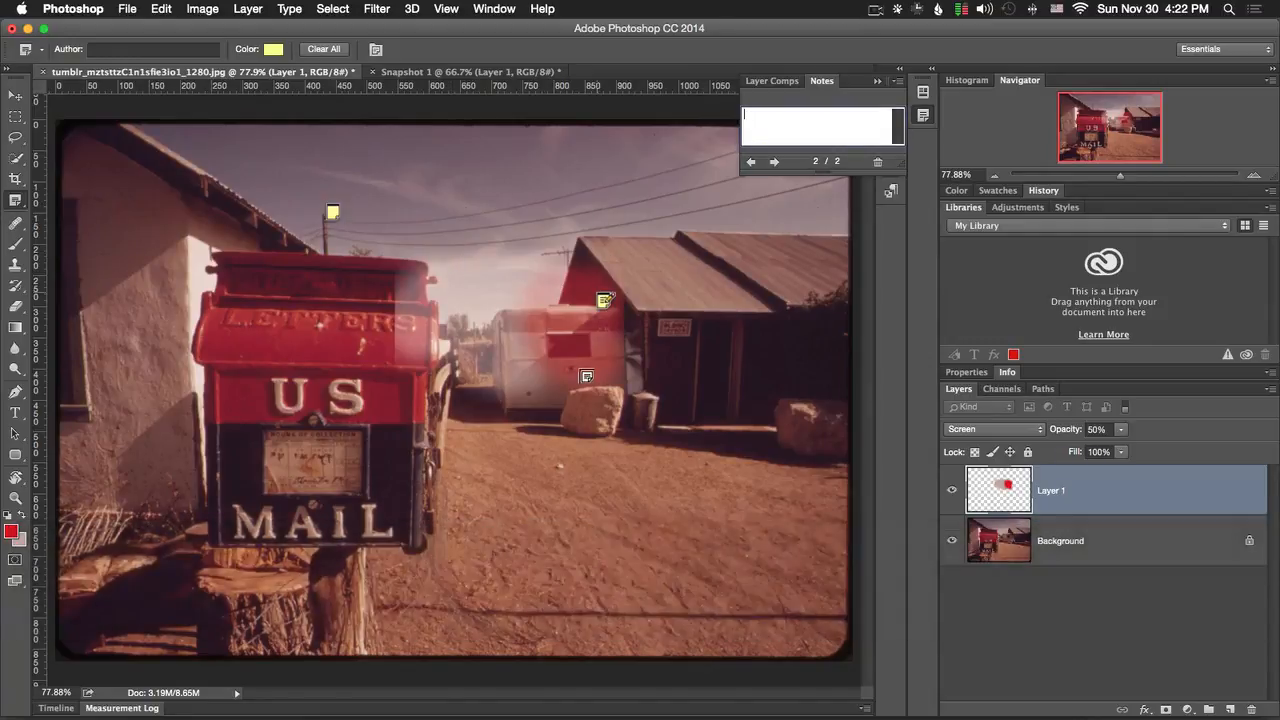
text(sgasdgdsagadsg dsaasg)
click(230, 450)
text(dsa asdgsag sad sdasdfg)
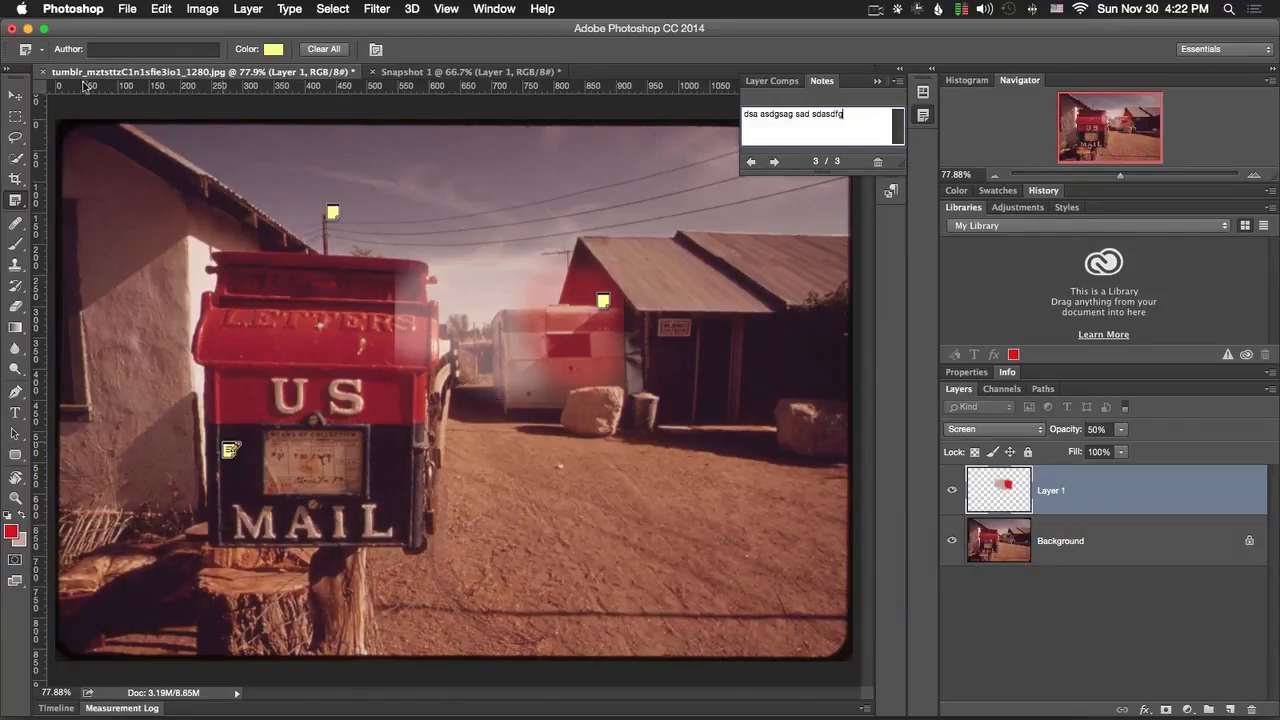
Step: Open the note above the mailbox and try to open the barn roof and mailbox notes with the Note tool
click(15, 95)
click(333, 212)
key(i)
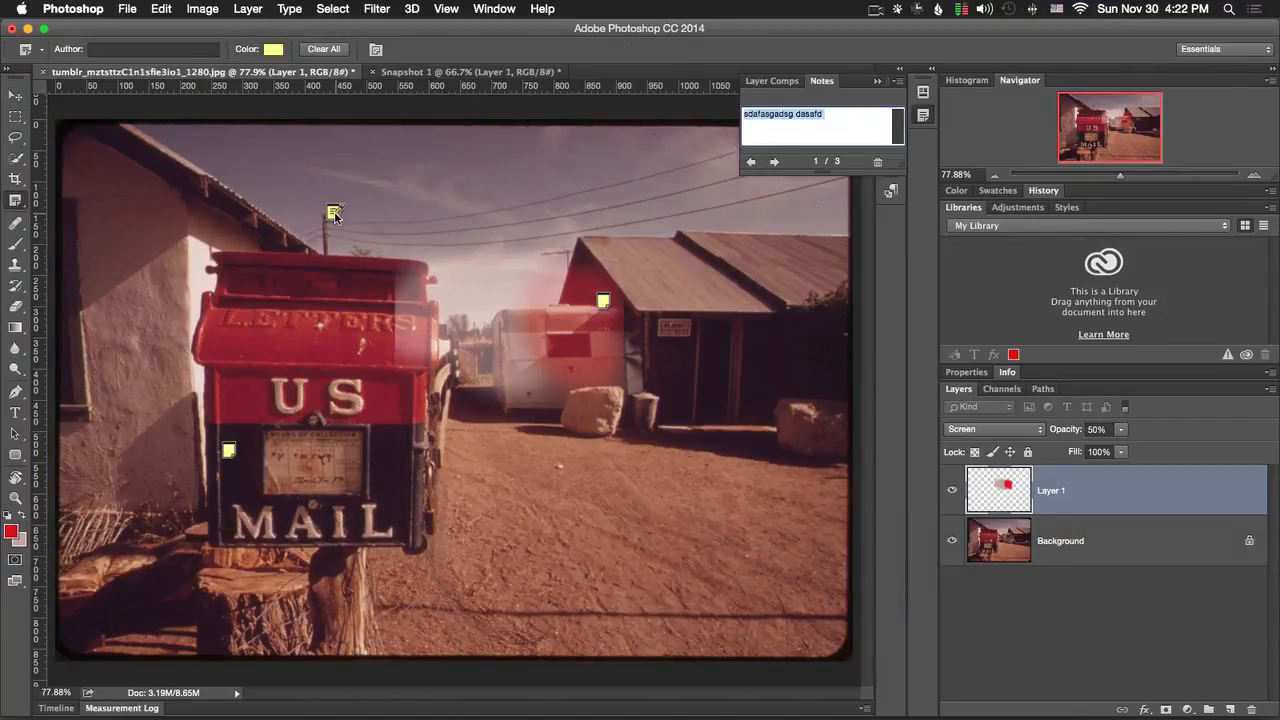
click(601, 298)
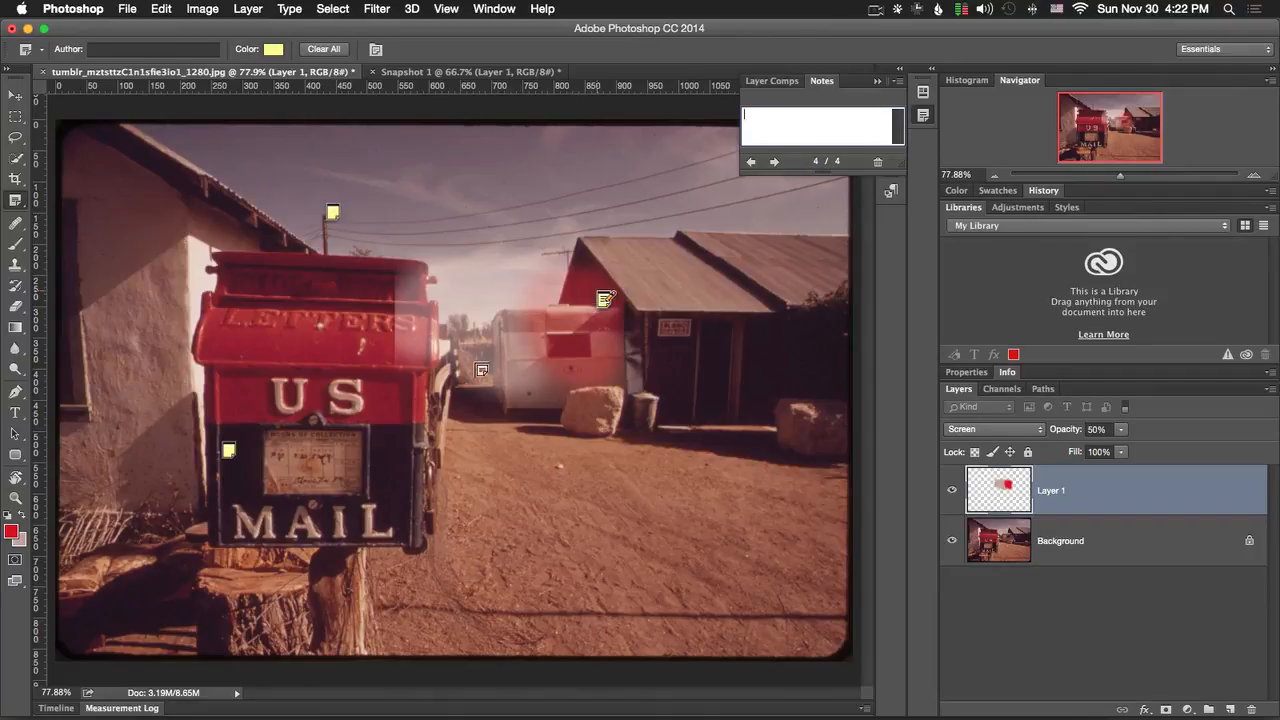
click(604, 300)
click(221, 449)
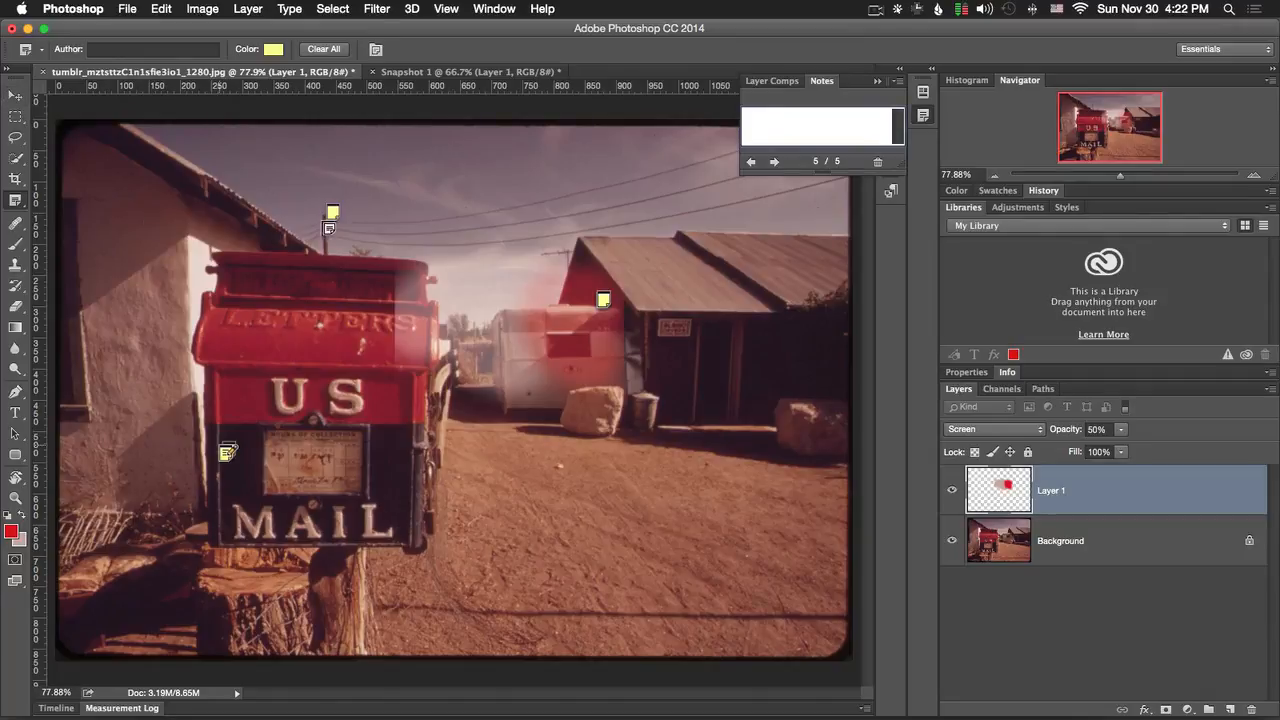
Step: Step back through the notes to the first one and make the Notes panel taller
click(751, 161)
click(751, 161)
click(751, 161)
click(757, 162)
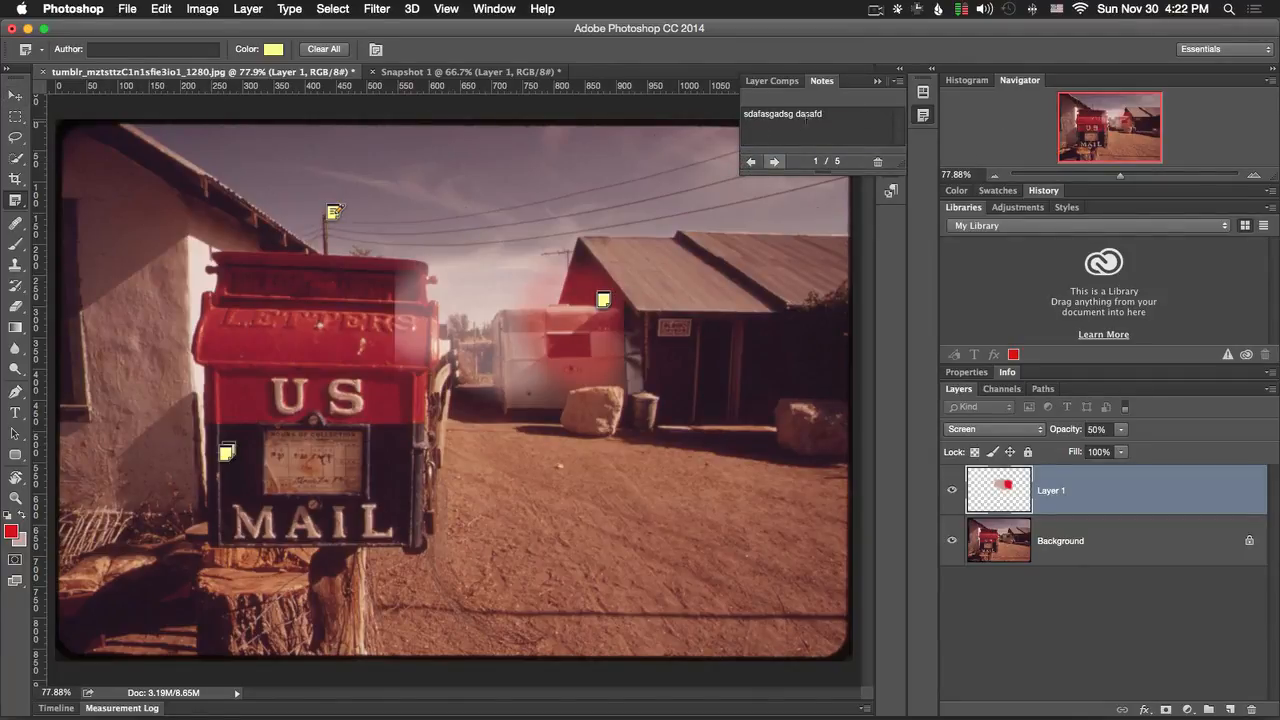
drag(868, 173, 869, 283)
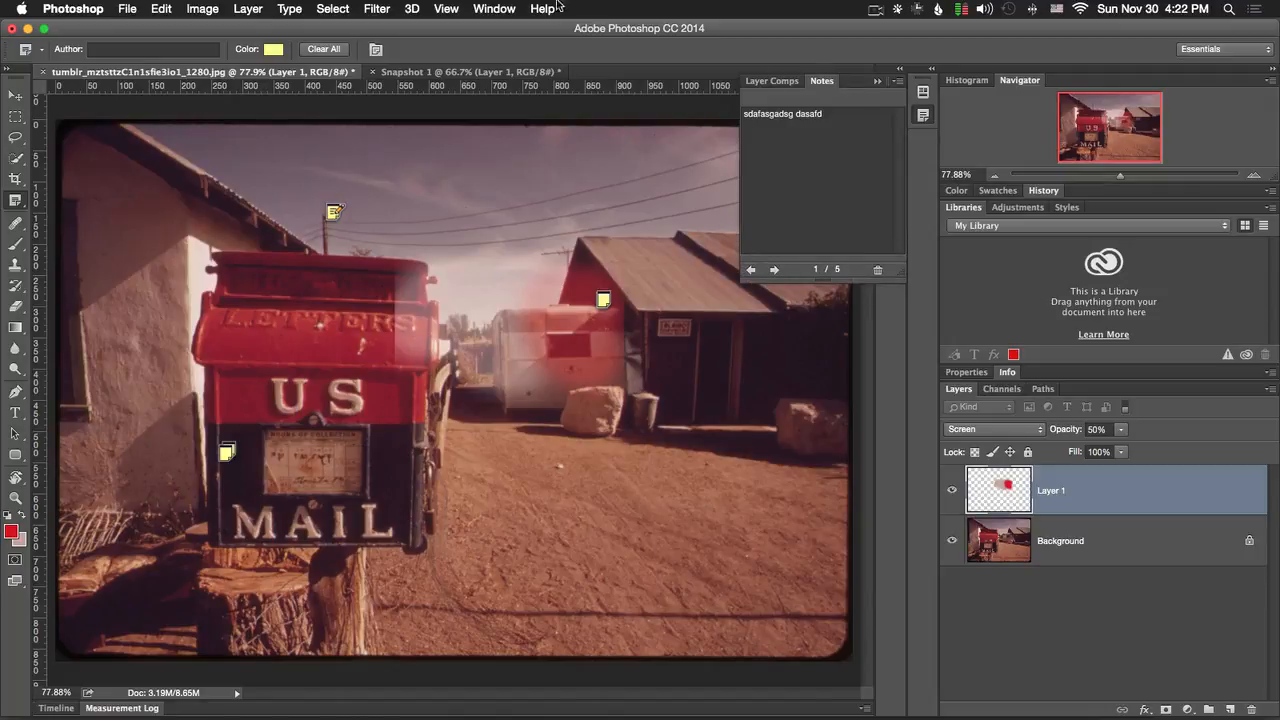
Step: Create a new layer and add a line of red 9 pt Helvetica Bold placeholder text just above the mailbox
click(494, 8)
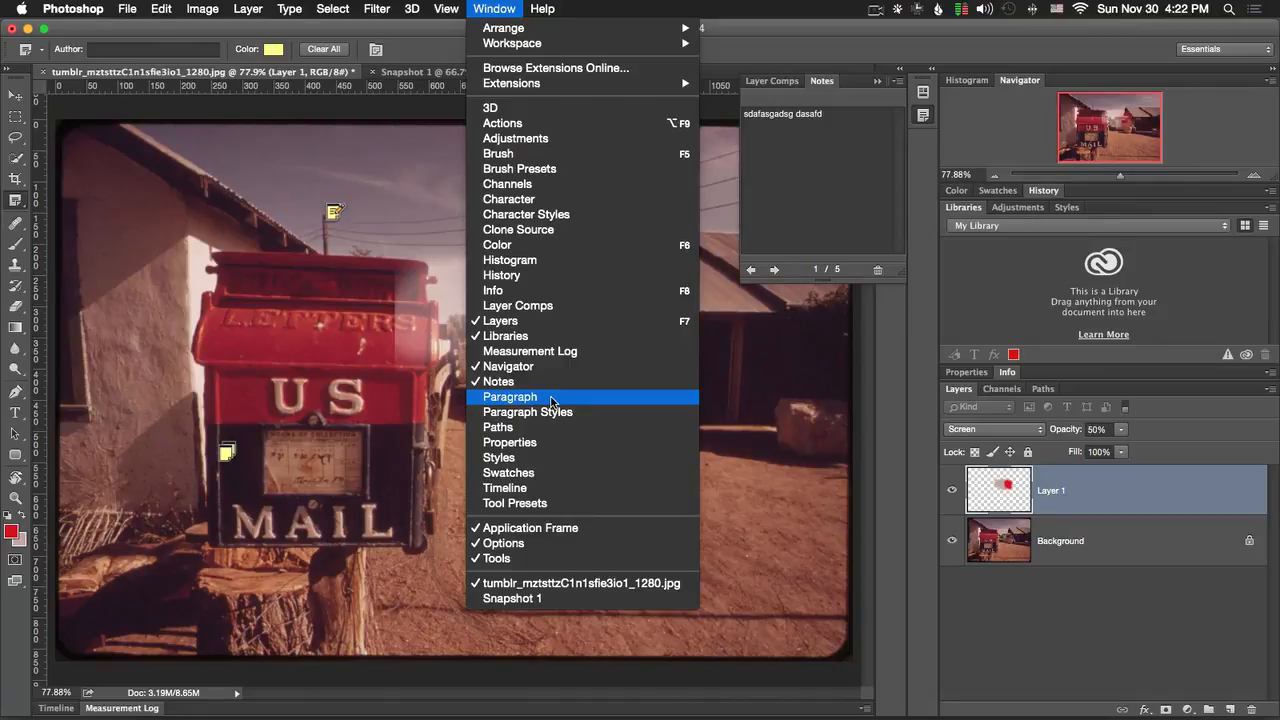
key(Escape)
key(shift+super+n)
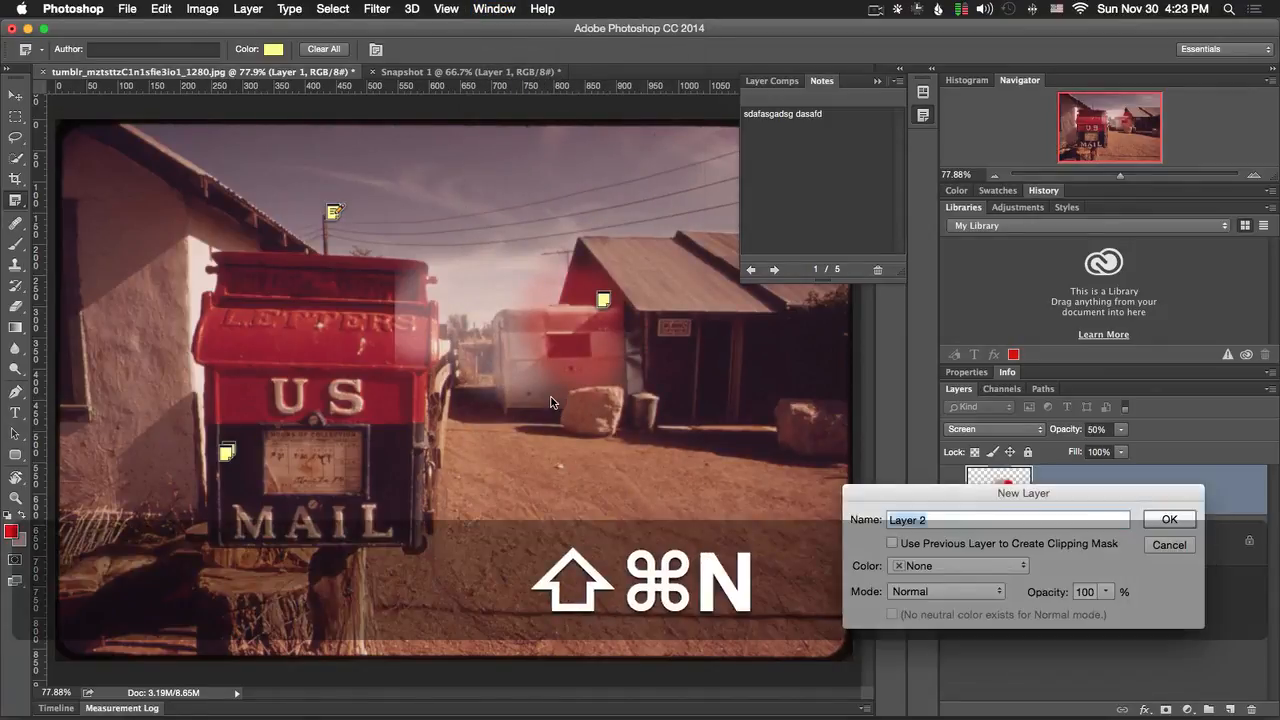
key(Return)
key(t)
click(418, 250)
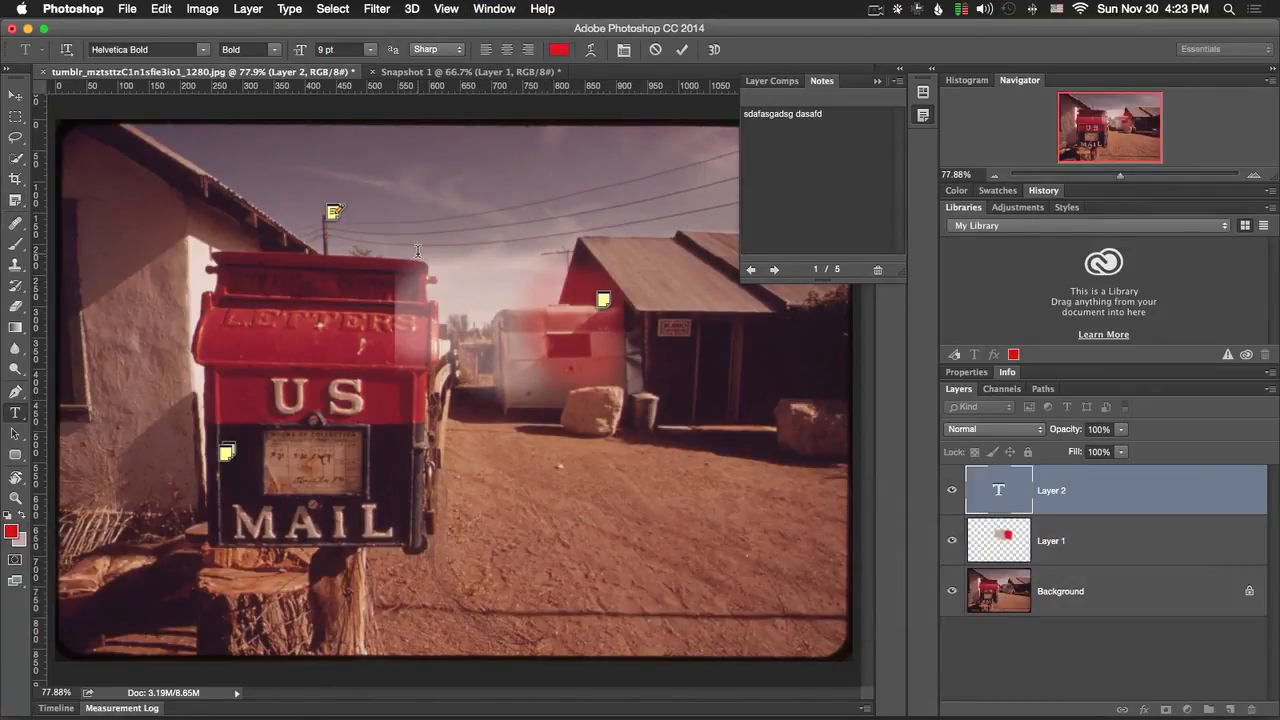
text(asdfasdhj dafasdfasofasdfasod)
key(super+Return)
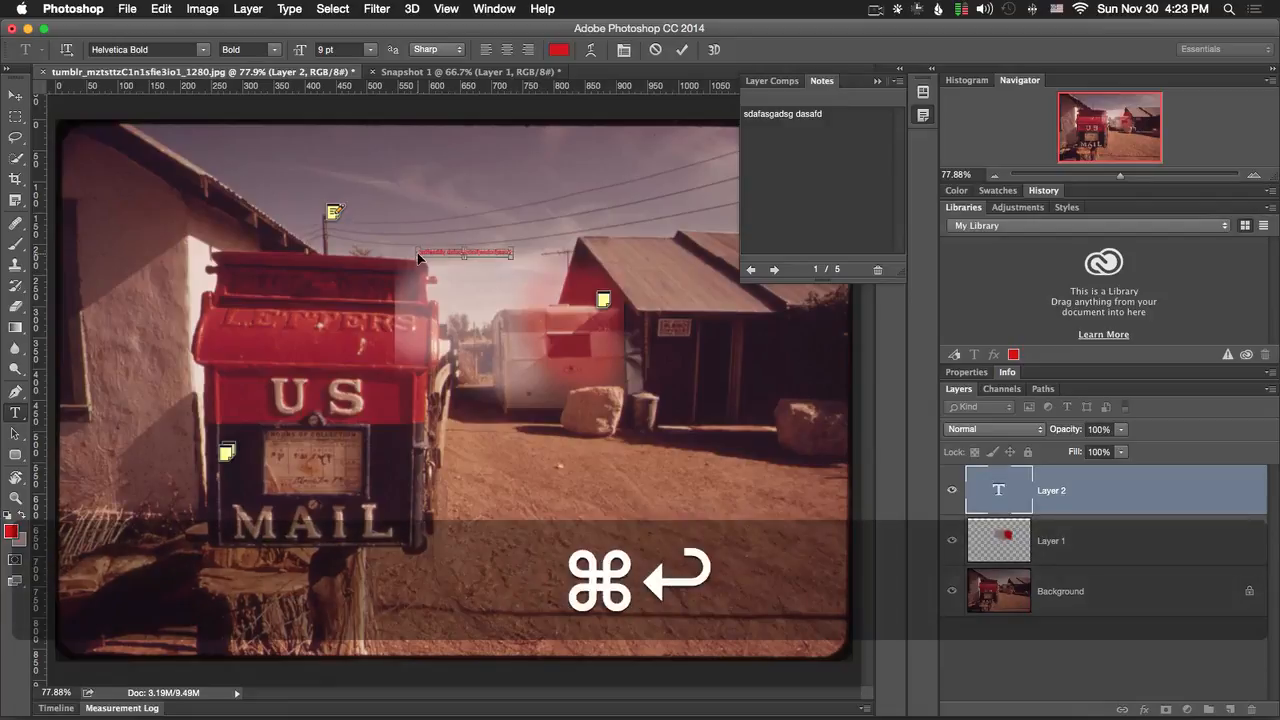
Step: Move the placeholder text across toward the barn roof and delete its layer
key(v)
drag(437, 265, 664, 276)
key(BackSpace)
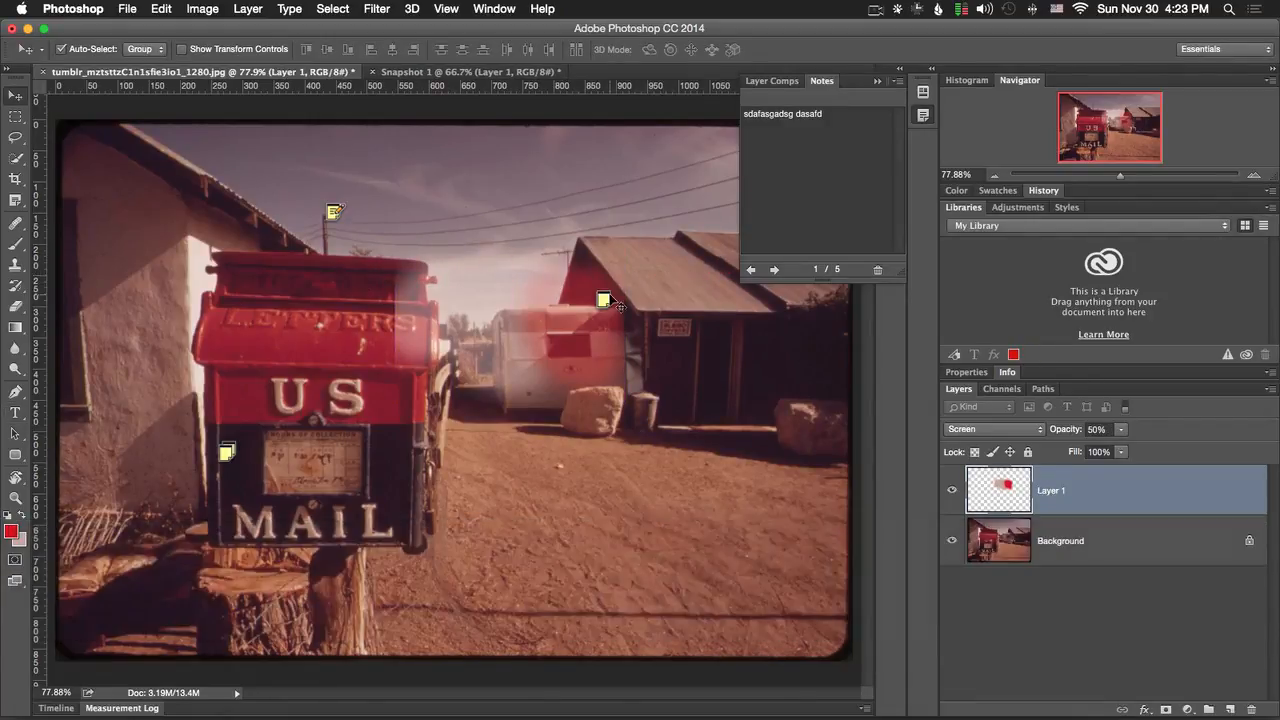
Step: Delete Layer 1 and the blank note at the barn roof, turning off further note deletion warnings
click(604, 298)
key(BackSpace)
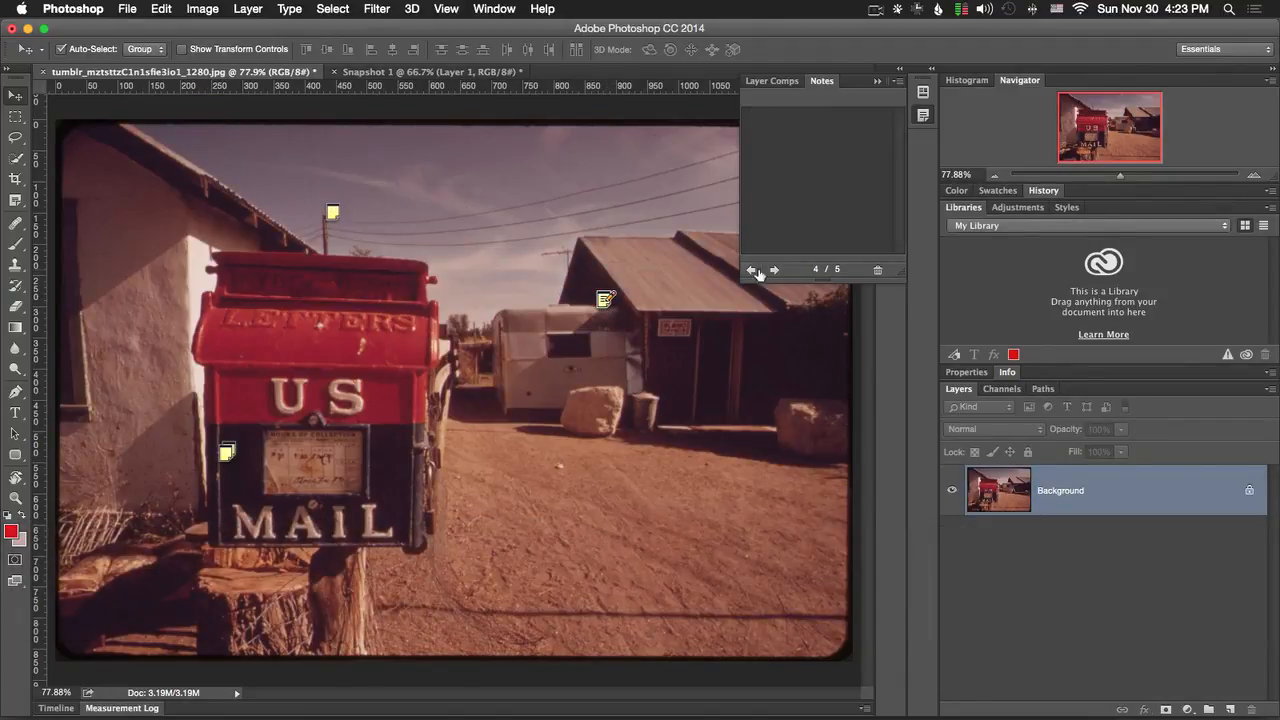
click(877, 269)
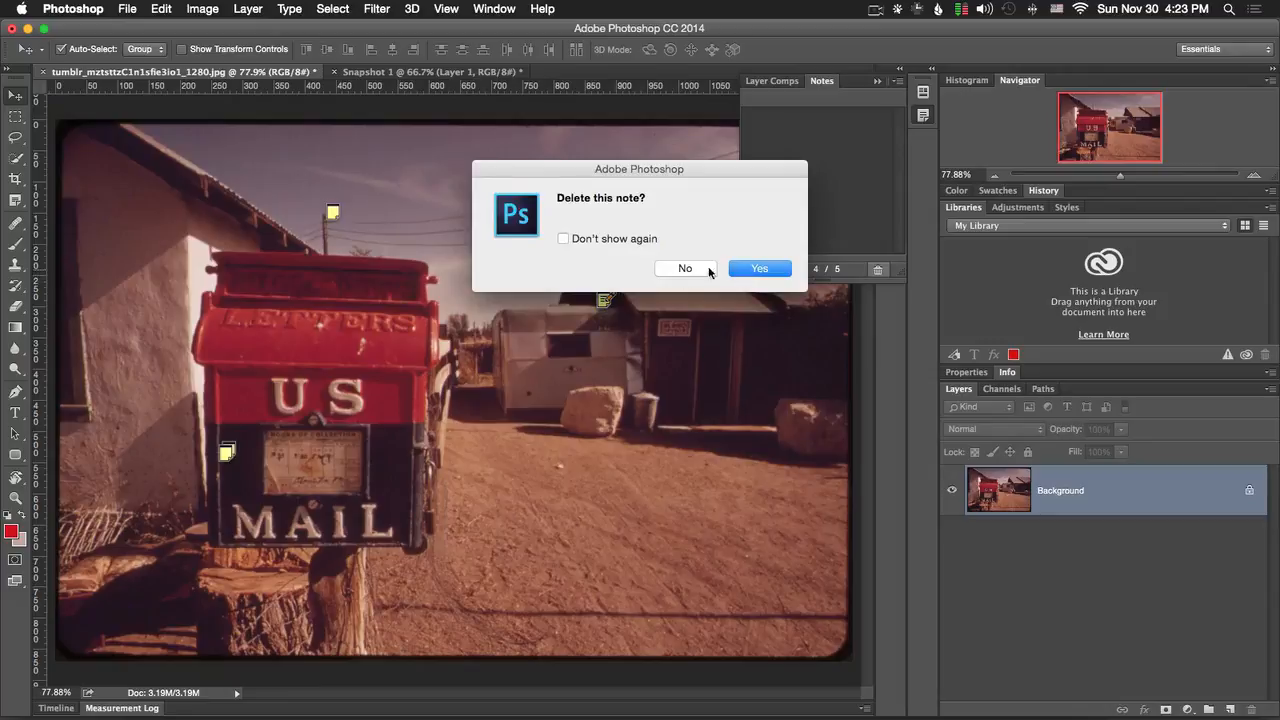
click(564, 239)
click(762, 268)
Step: Delete all the remaining notes from the image
click(877, 271)
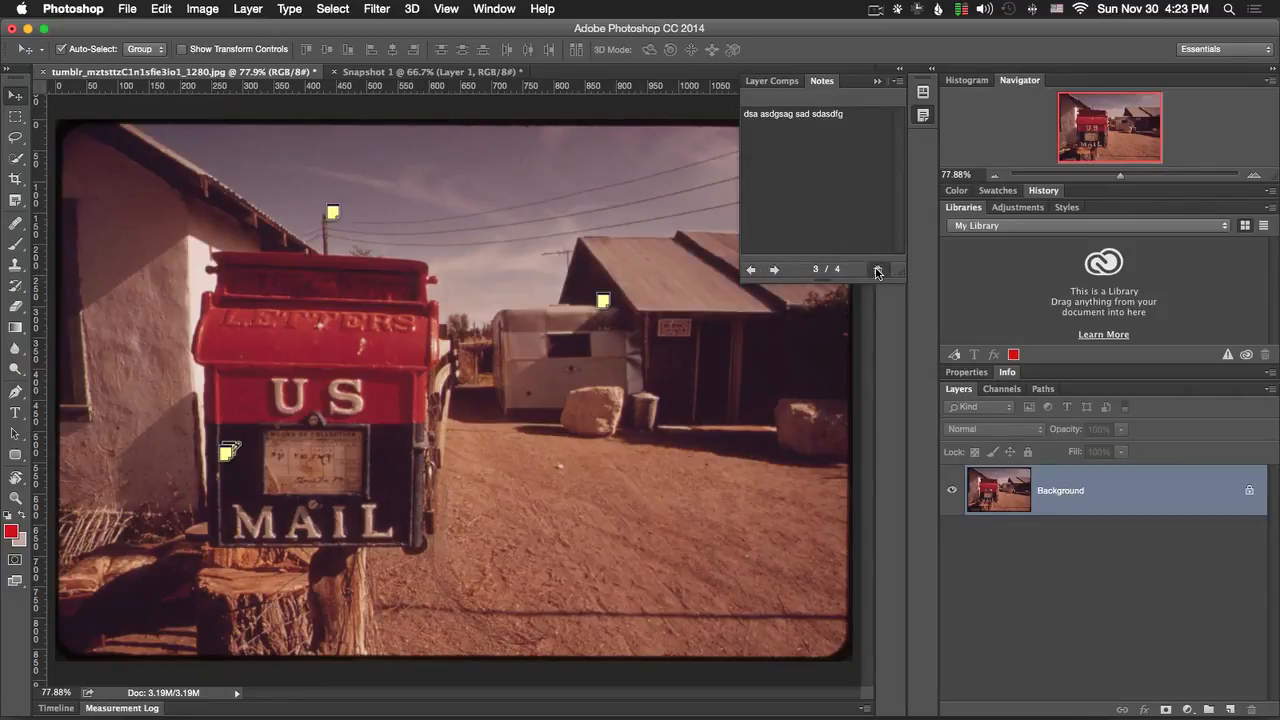
click(877, 271)
click(877, 271)
click(877, 271)
Step: Collapse the Notes panel and show the Paragraph panel
click(508, 9)
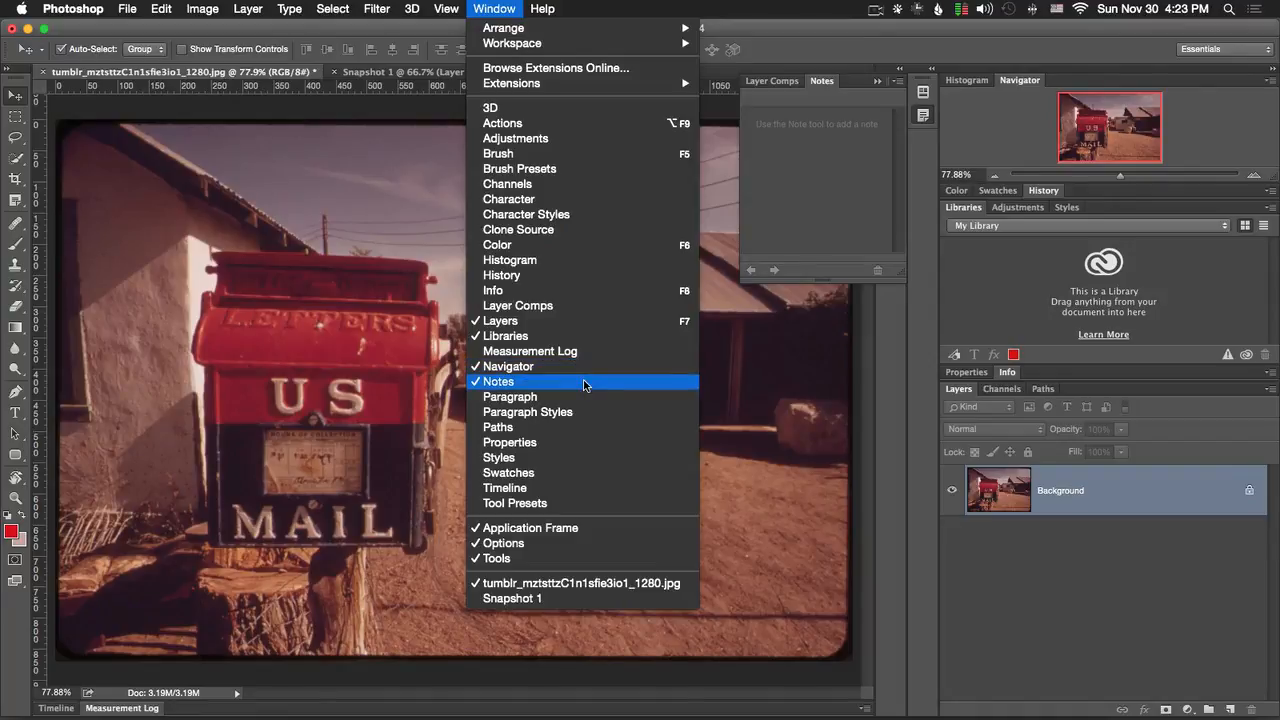
click(860, 113)
click(877, 81)
click(501, 7)
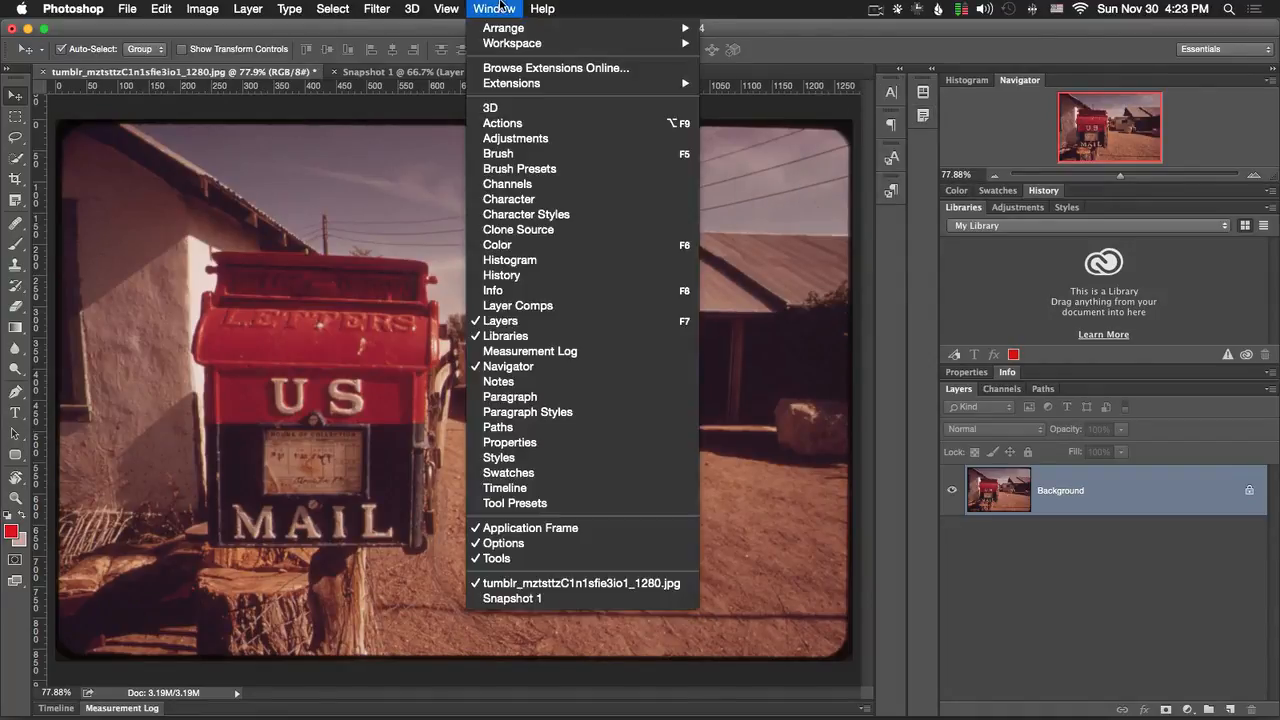
click(557, 396)
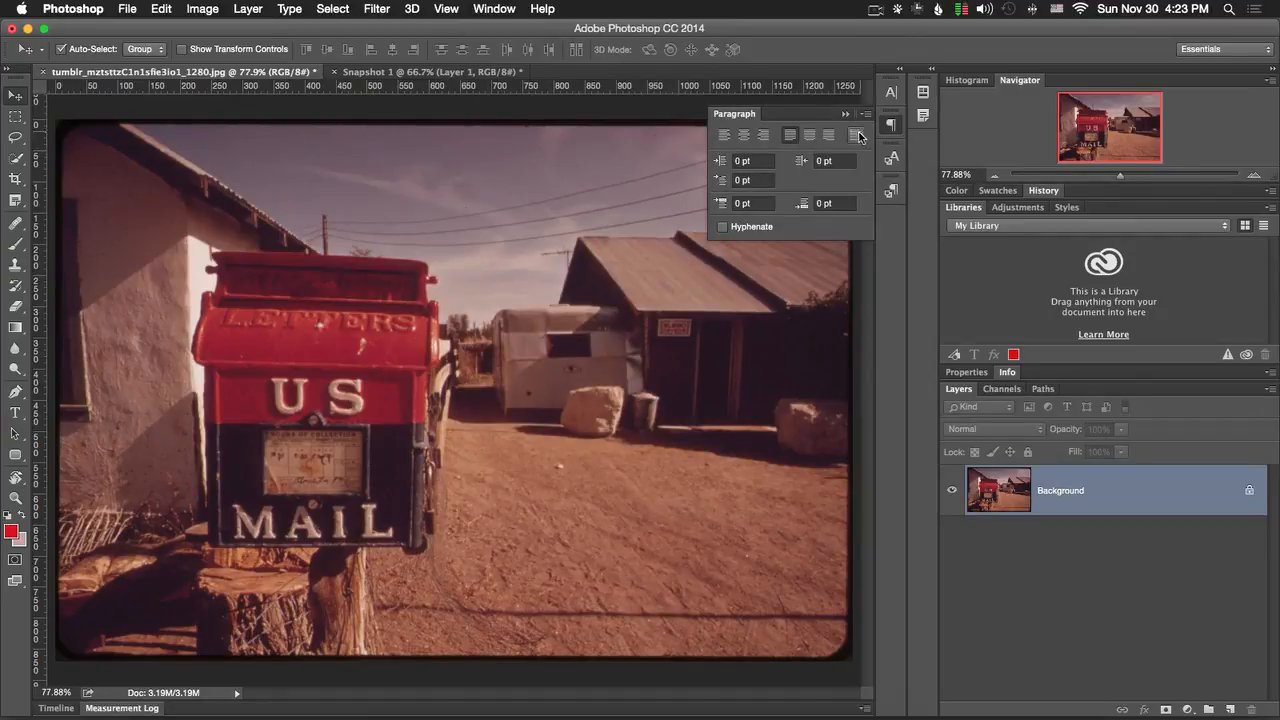
Step: Show the Paths panel and draw a closed, curved four-point path with the Pen tool around the trailer and mailbox's edge
click(492, 7)
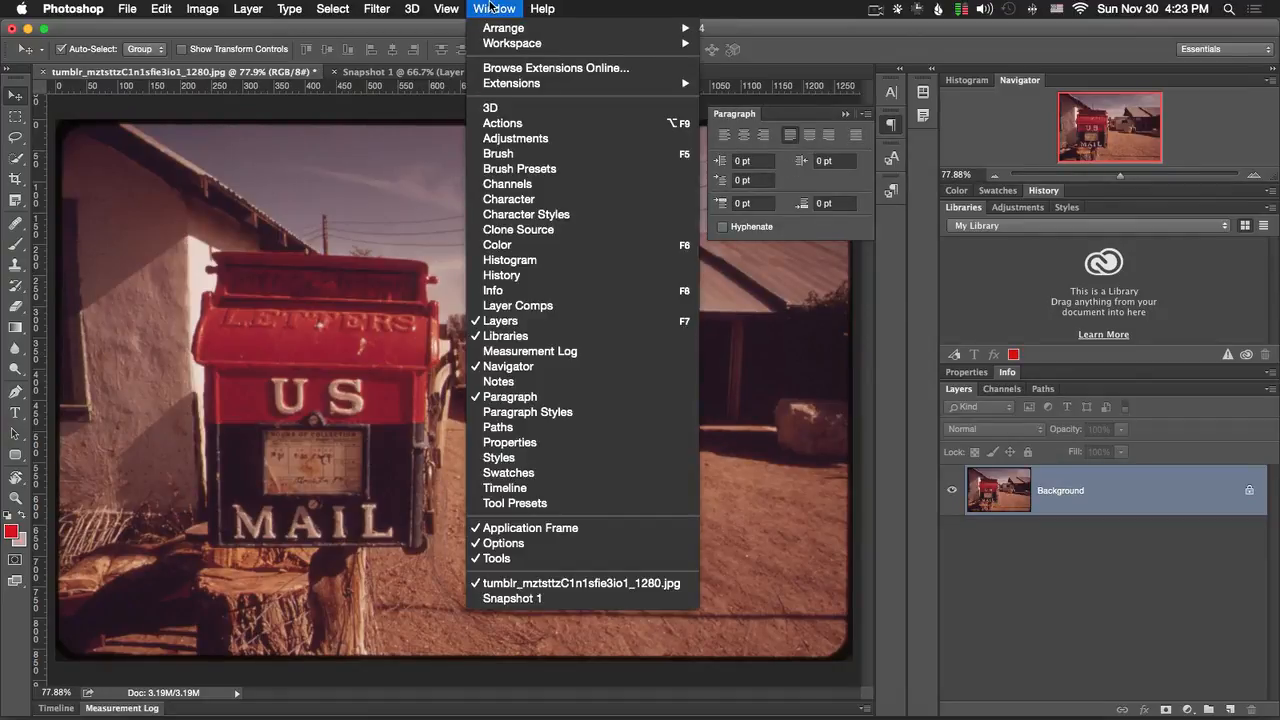
click(553, 427)
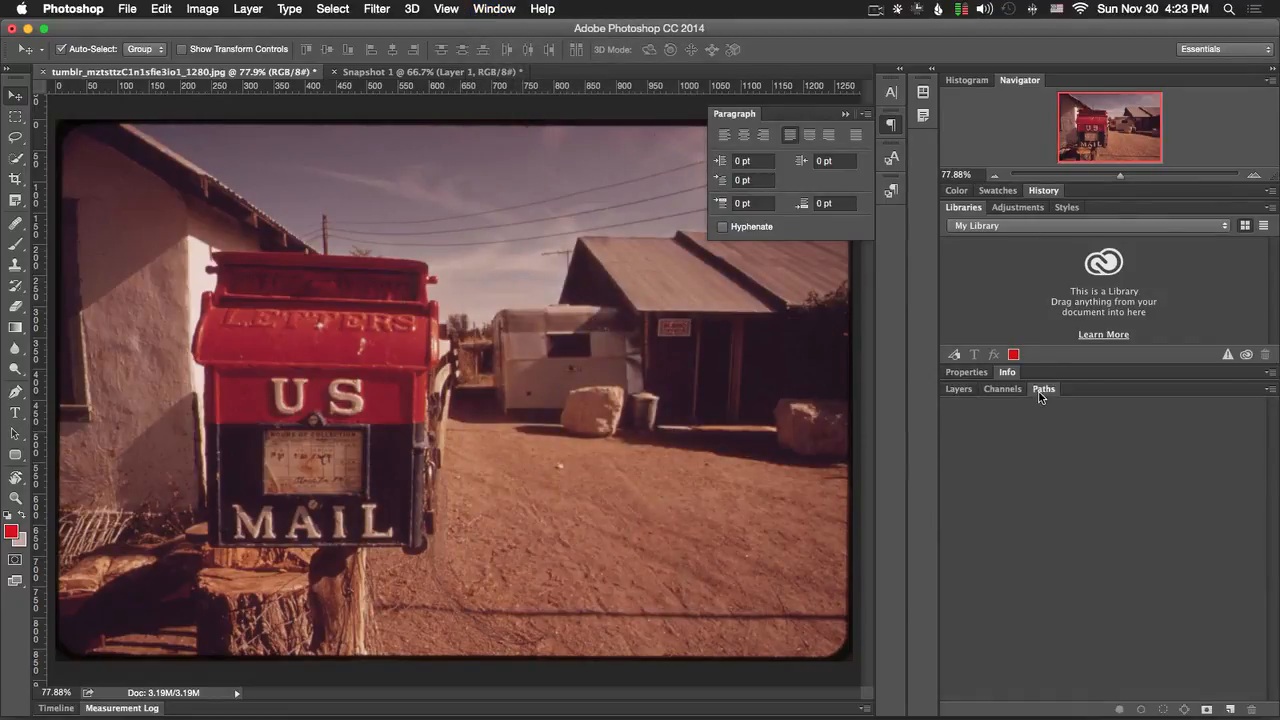
key(p)
click(453, 279)
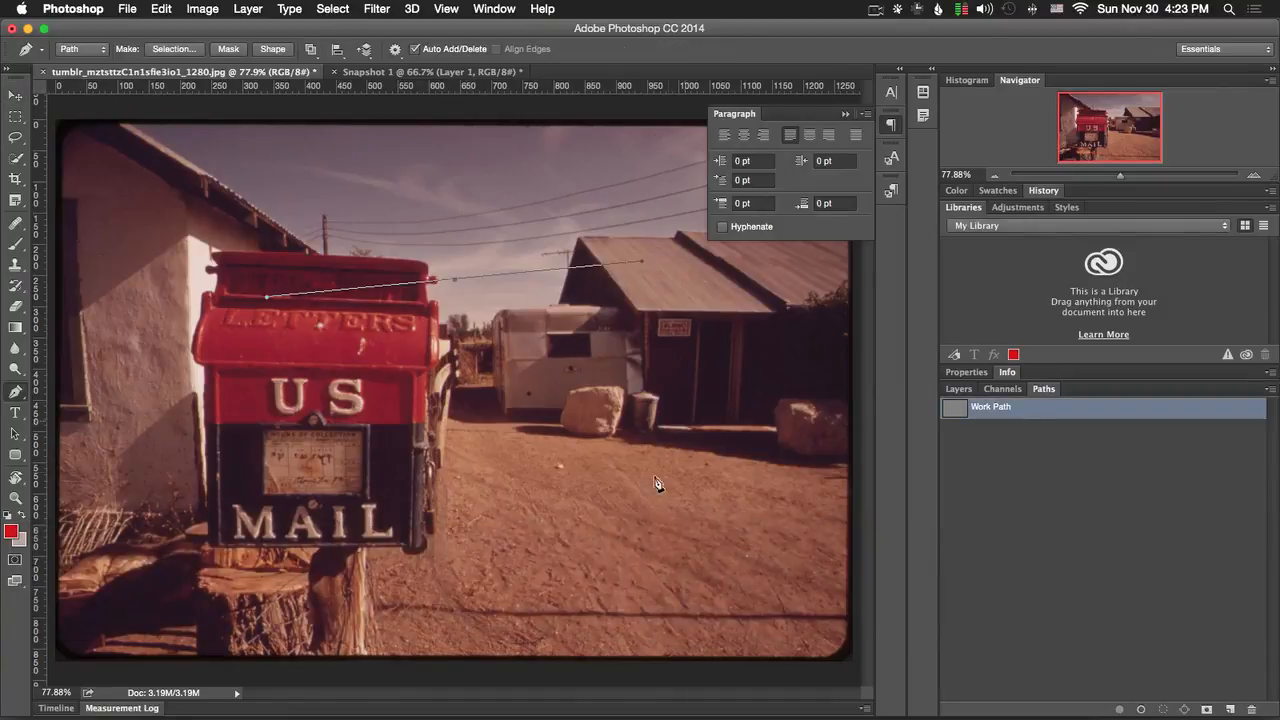
drag(691, 373, 680, 430)
drag(401, 480, 355, 455)
click(455, 287)
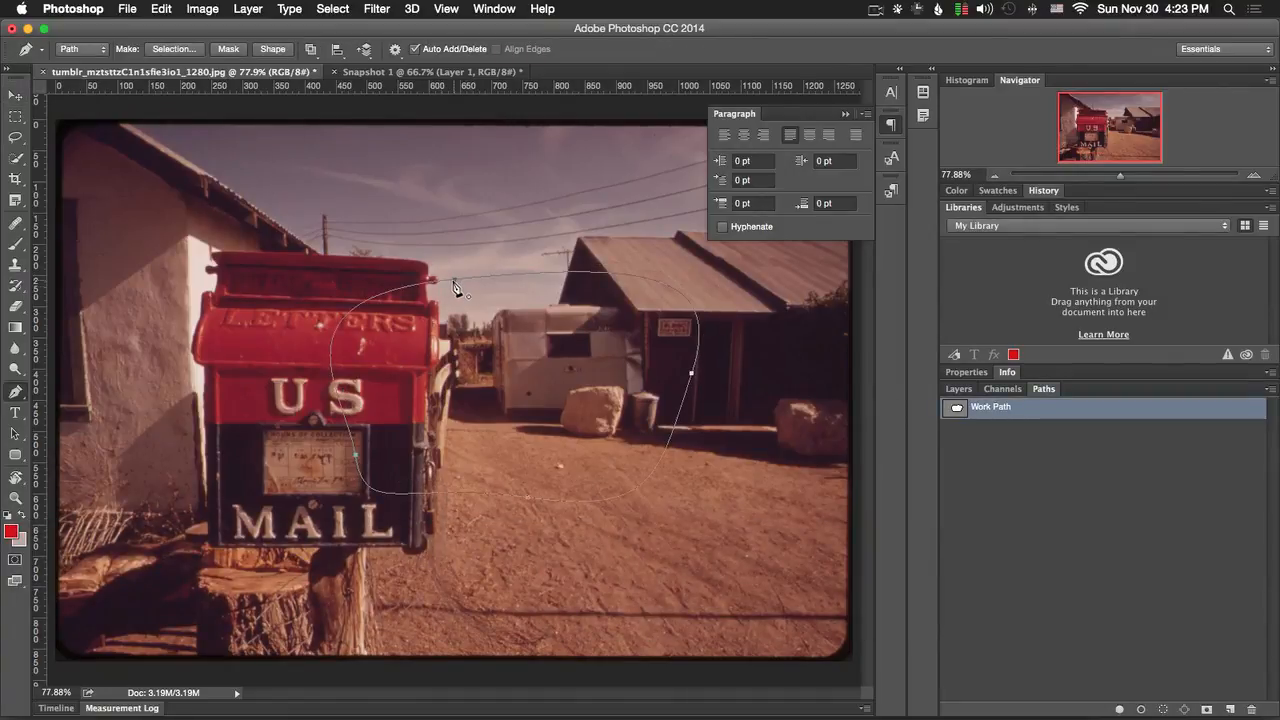
Step: Show the Properties and Adjustments panels and enlarge the lower panel group with Layers in front
click(488, 10)
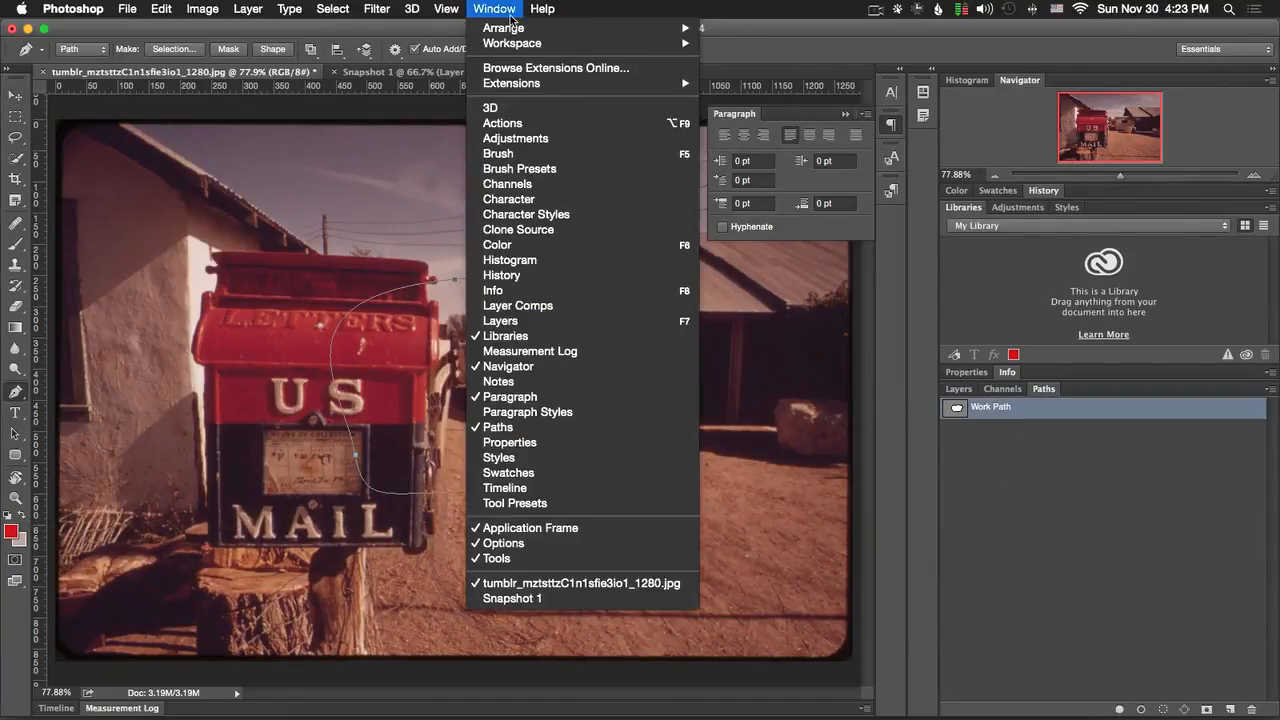
click(586, 443)
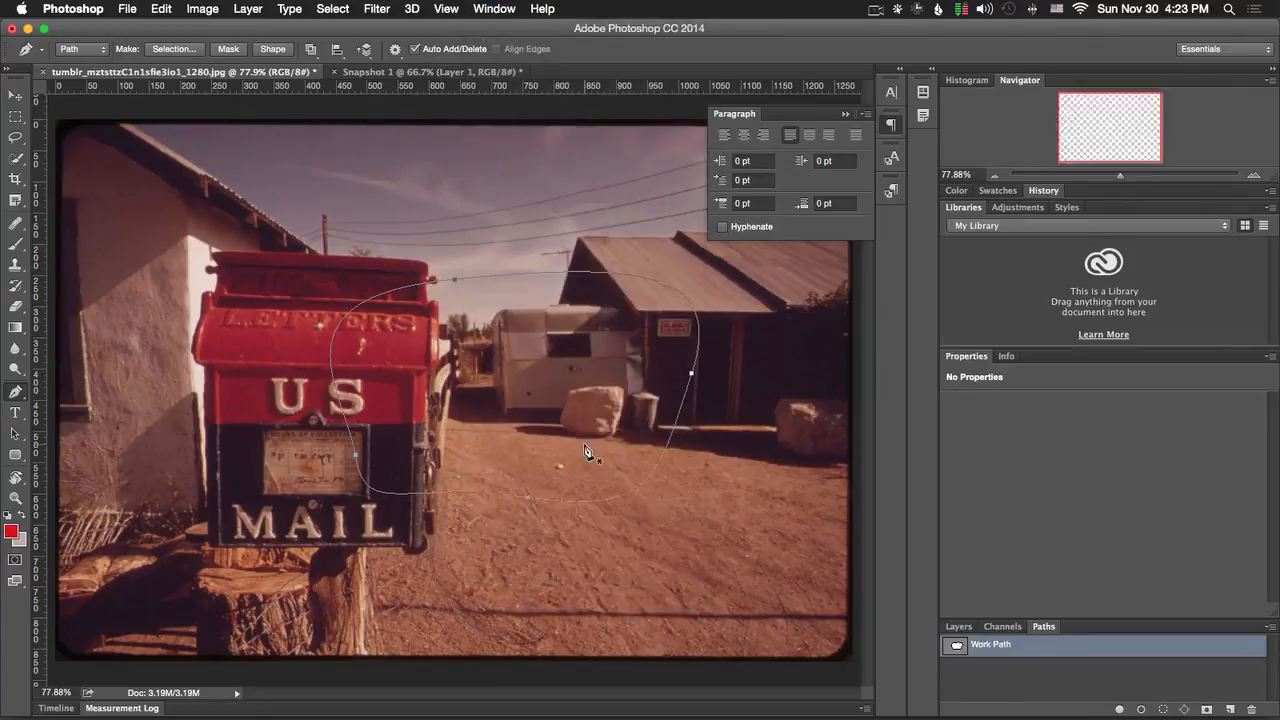
click(1019, 208)
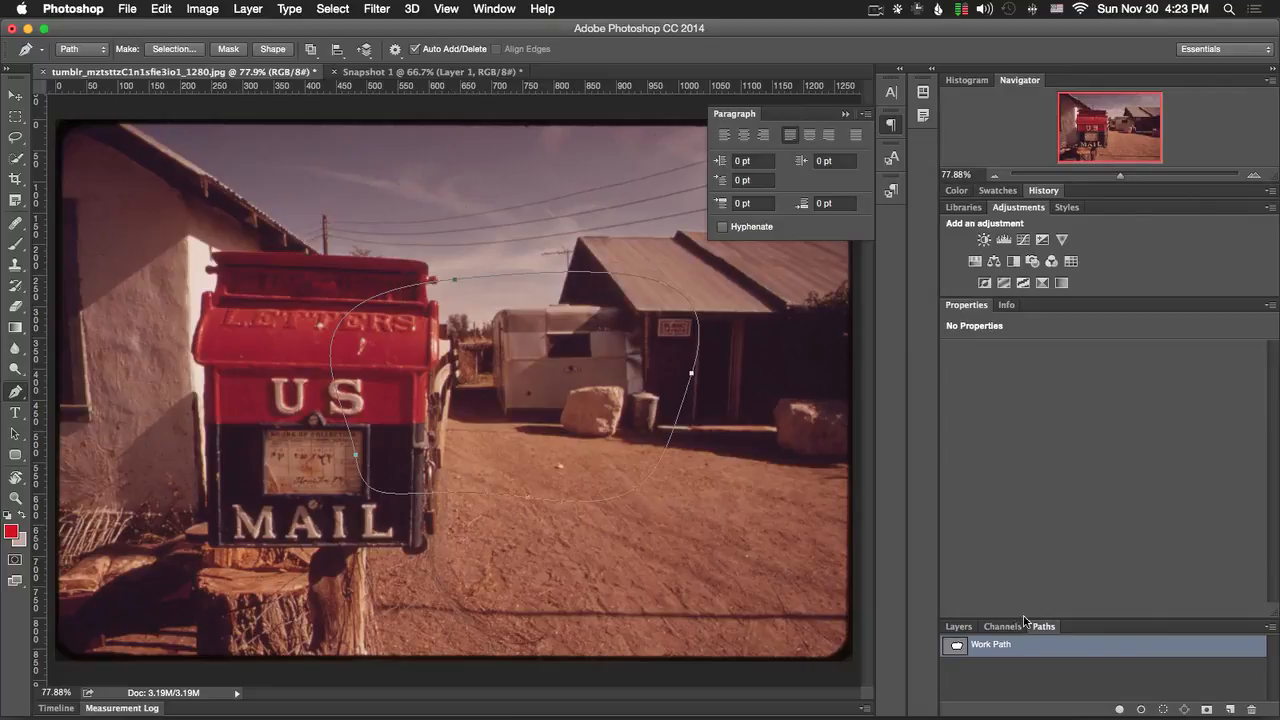
drag(1032, 620, 1020, 486)
click(958, 494)
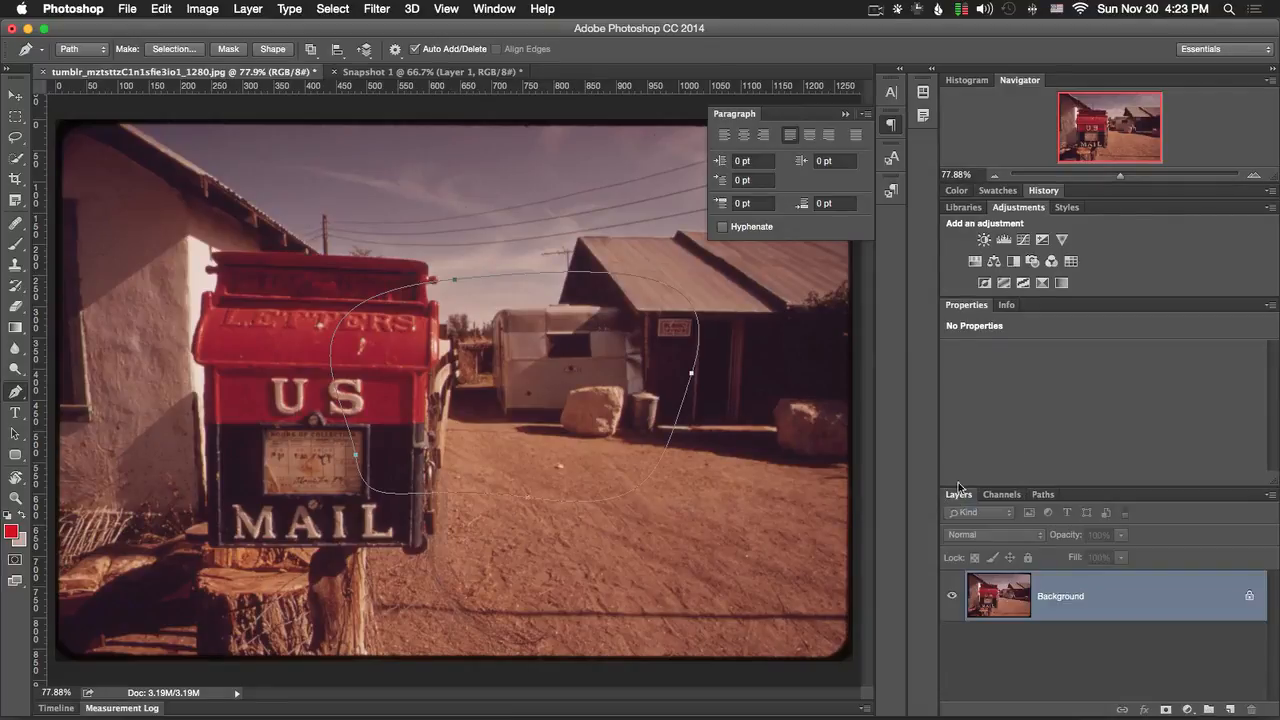
Step: Add a Levels adjustment layer masked by the drawn path and raise its shadow input to strongly darken the masked area
click(1004, 240)
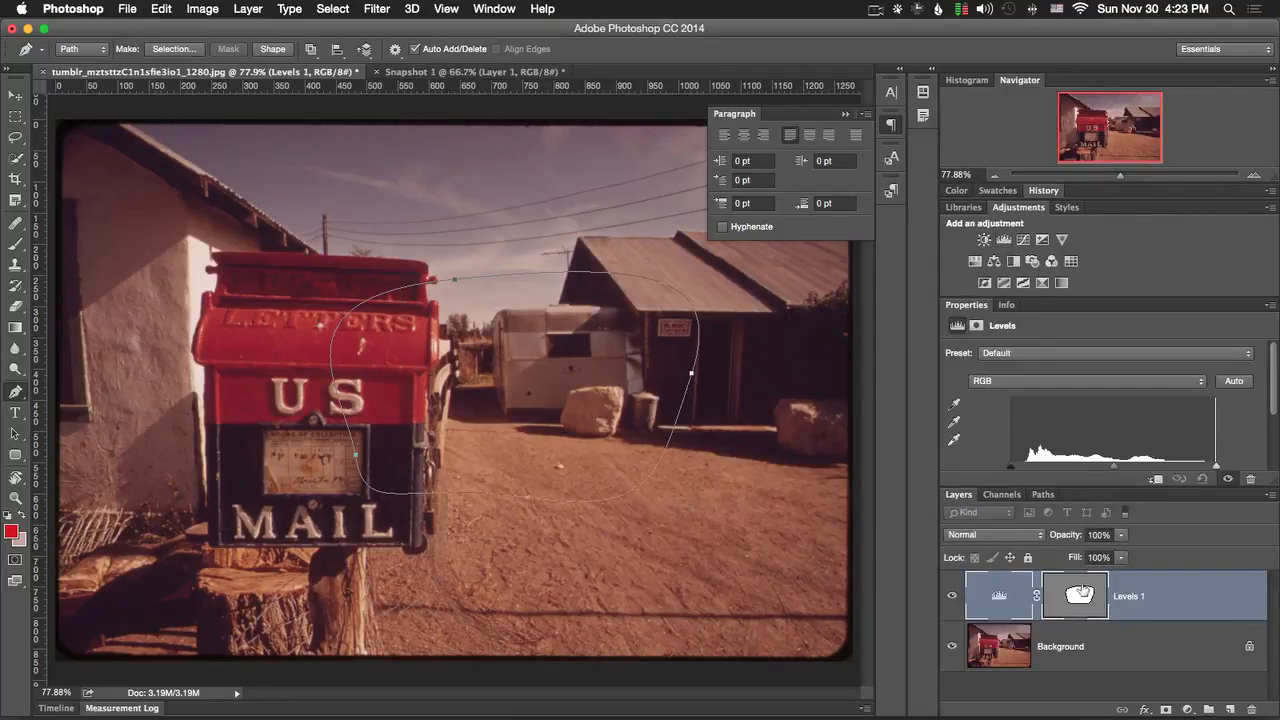
drag(1011, 467, 1088, 467)
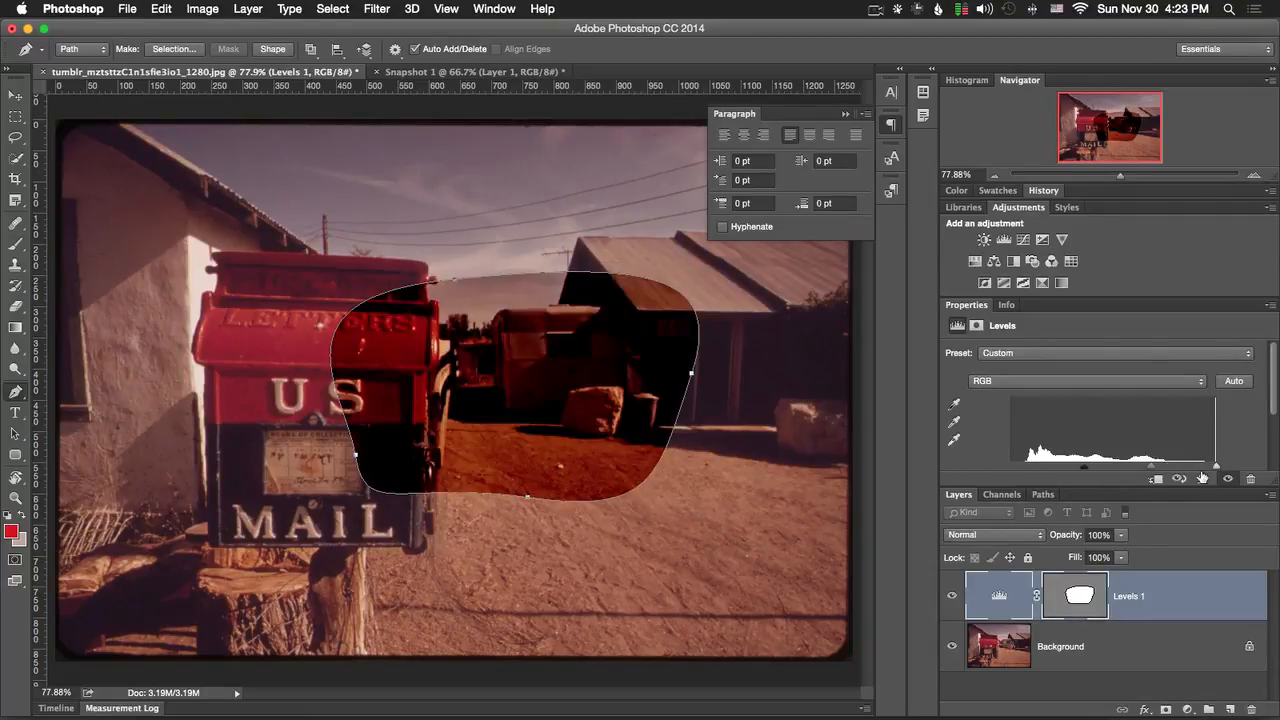
Step: Lower the Levels highlight input to 231 and move the masked adjustment about 230 px left and 160 px down over the mailbox
drag(1217, 467, 1197, 466)
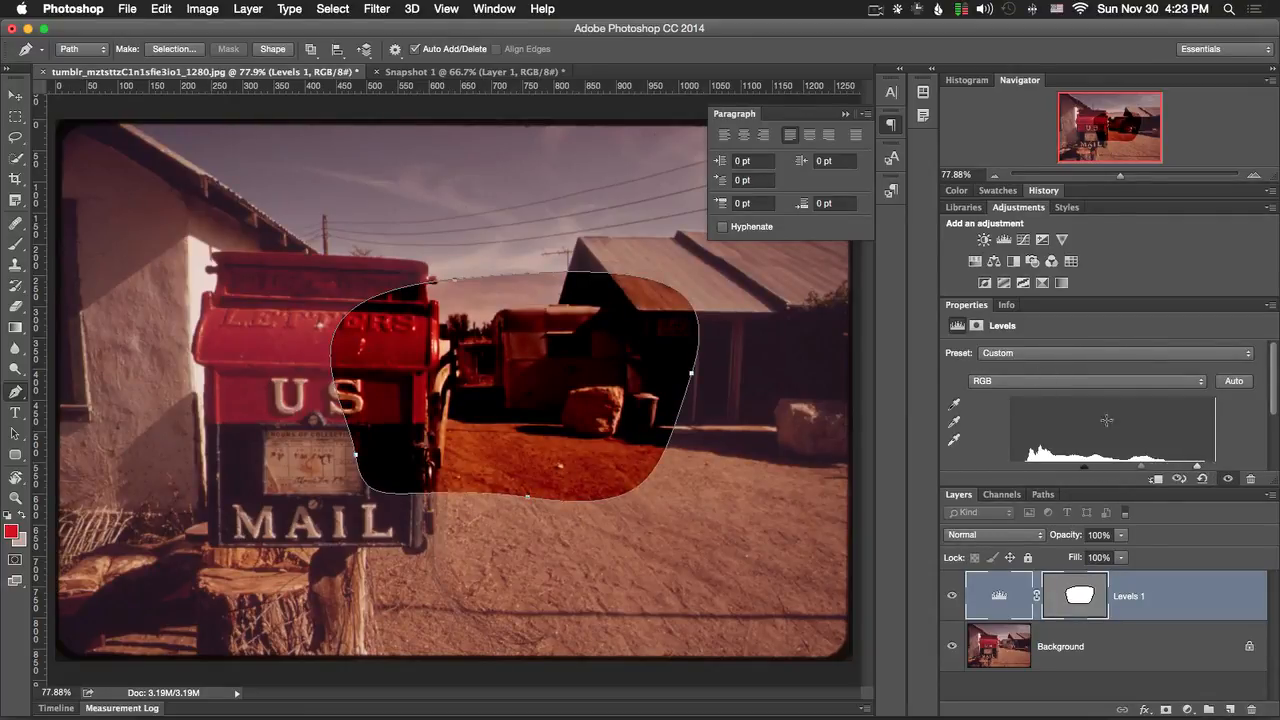
key(v)
drag(544, 319, 395, 418)
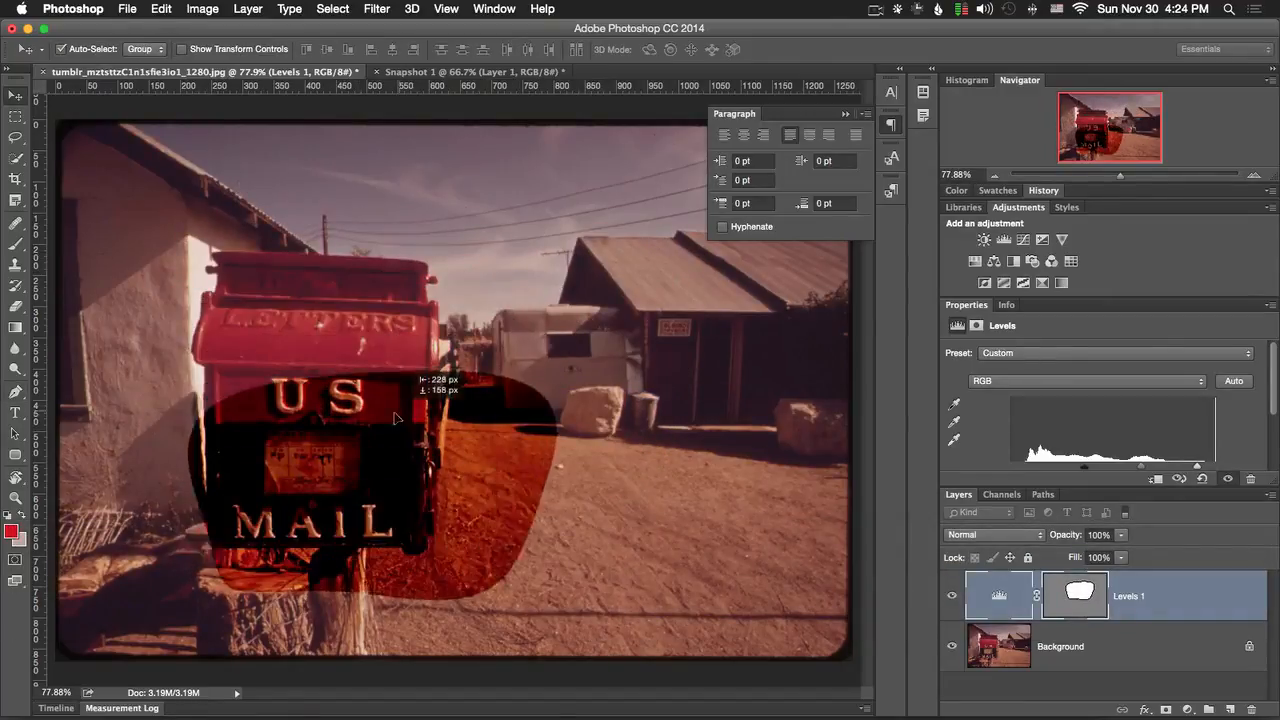
Step: Show the Swatches and Styles panels and shorten the Styles group with Layers in front below it
click(468, 8)
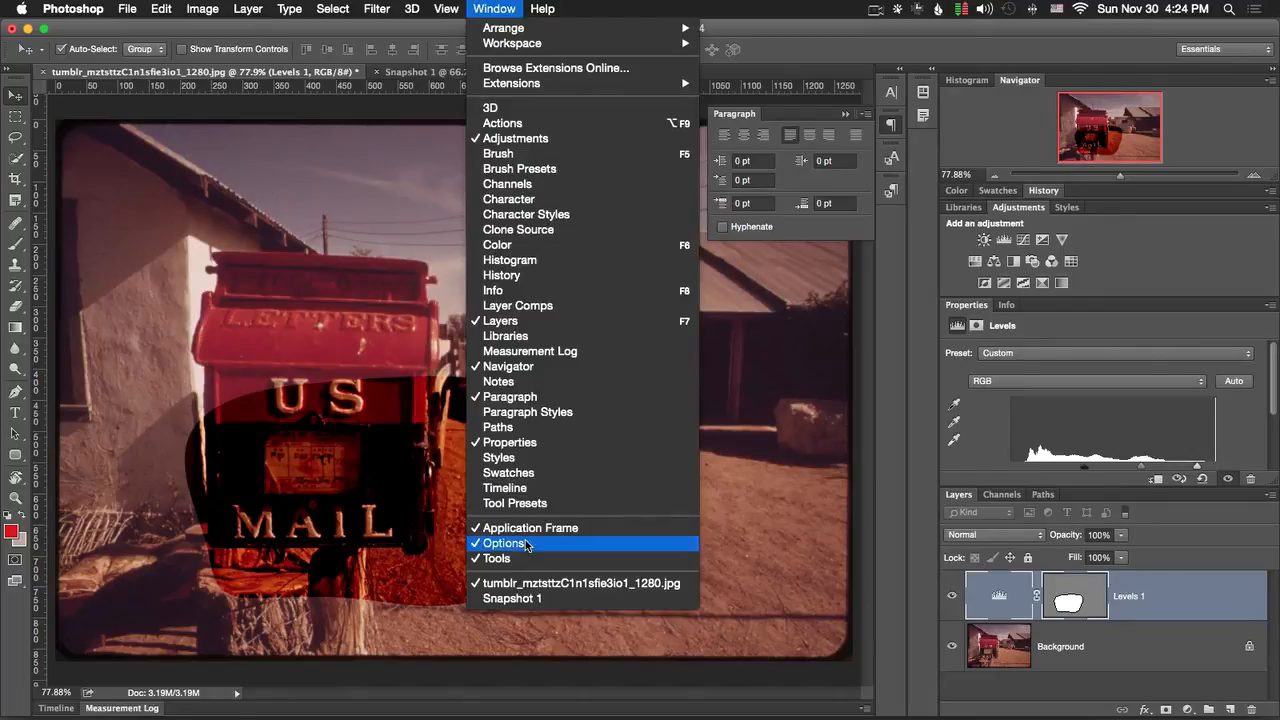
click(508, 472)
click(489, 8)
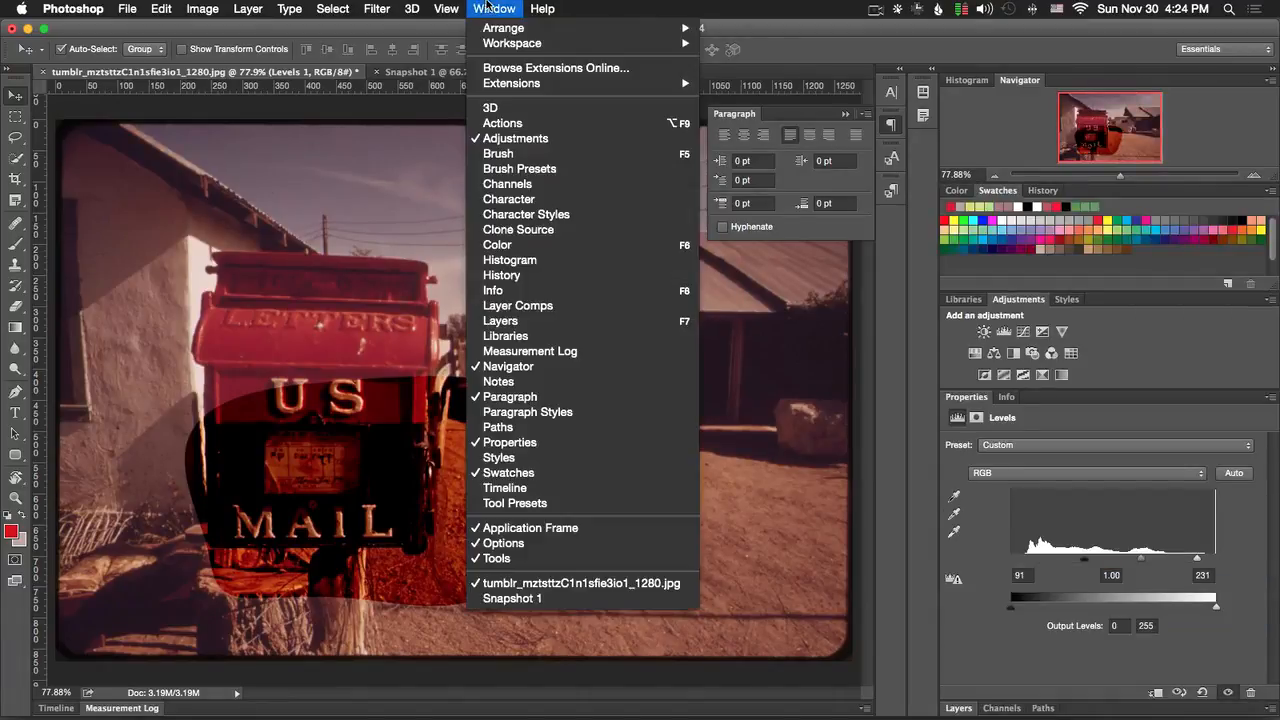
click(508, 459)
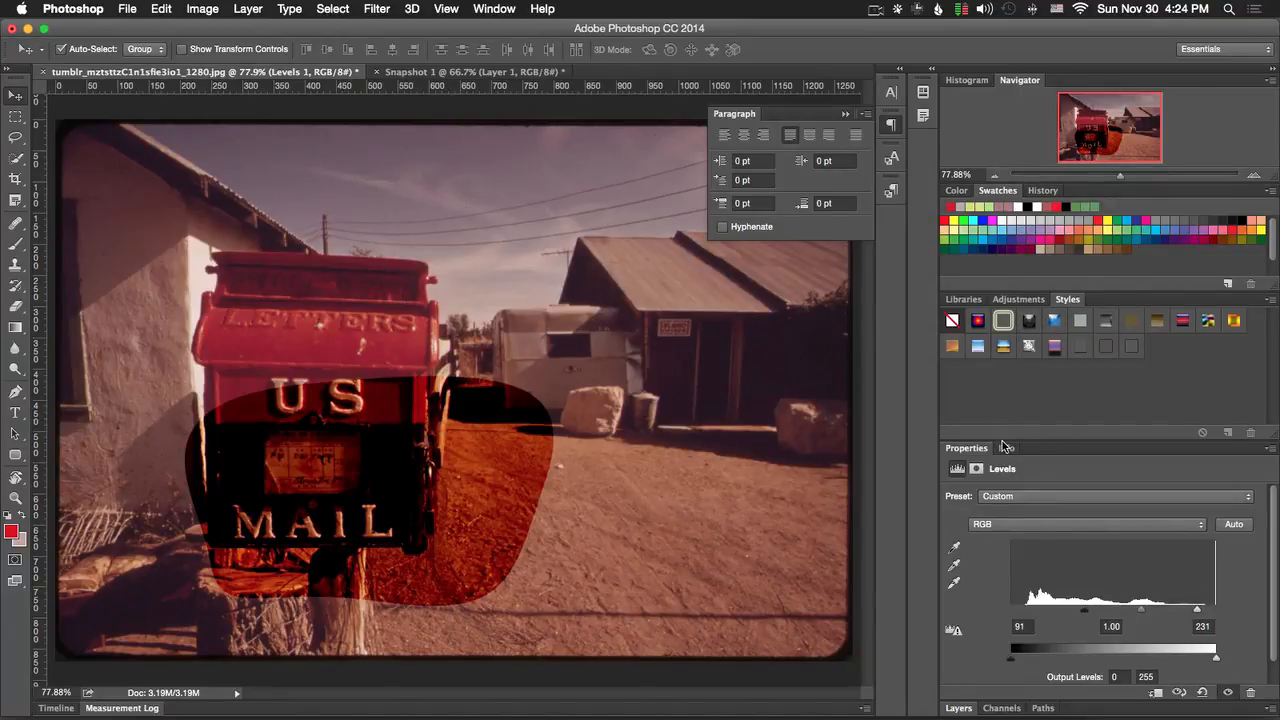
drag(1003, 440, 1003, 400)
click(958, 707)
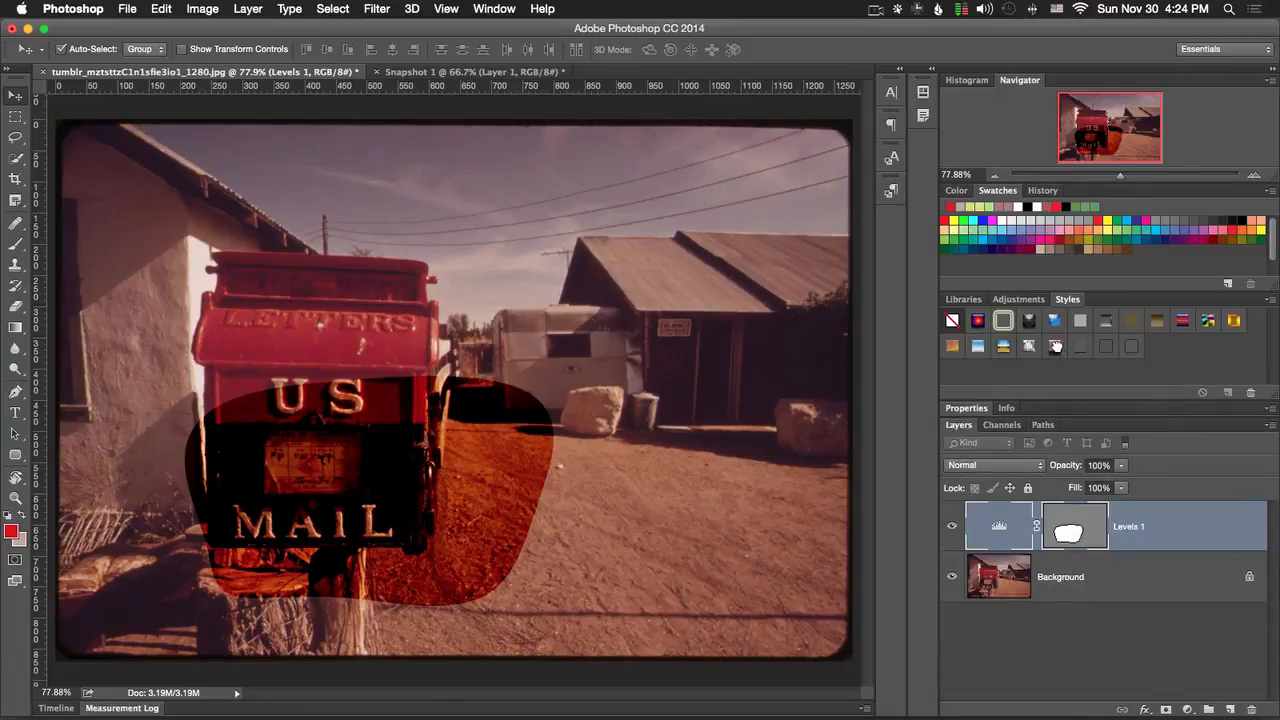
Step: Try several of the default preset styles on the Levels layer, undoing each one
drag(1054, 346, 654, 550)
key(super+z)
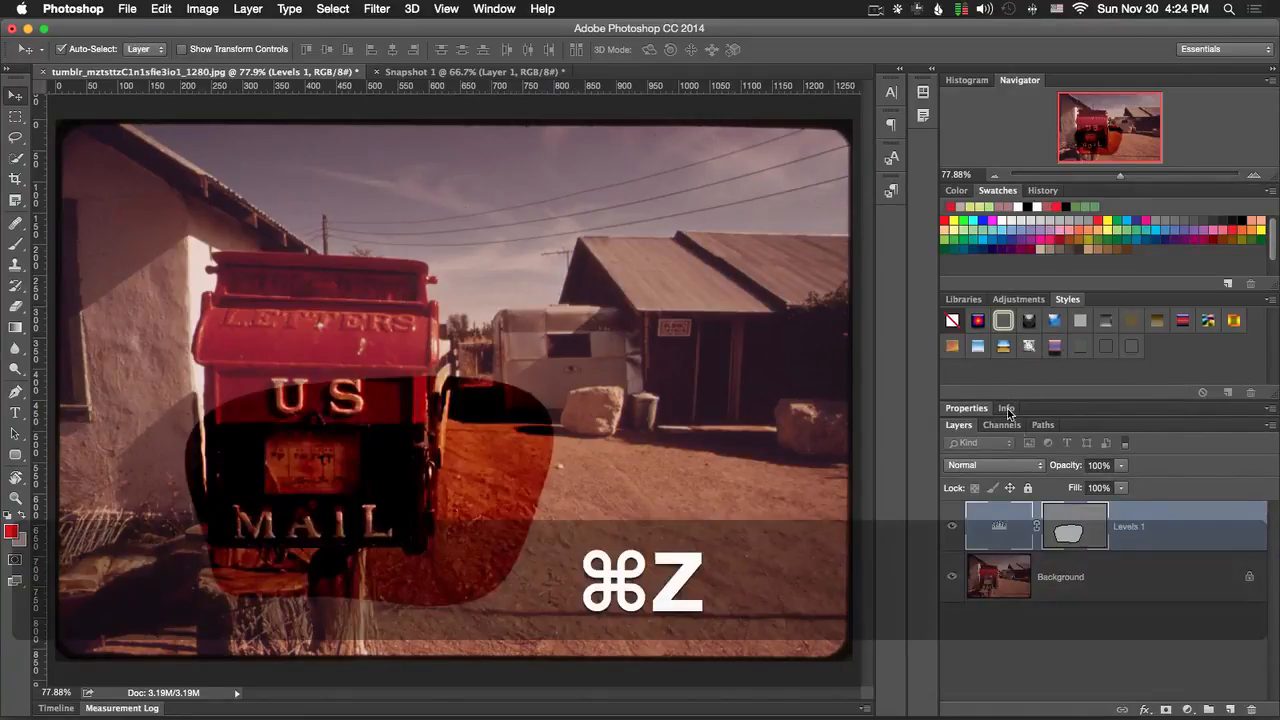
click(1004, 346)
key(super+z)
click(1029, 320)
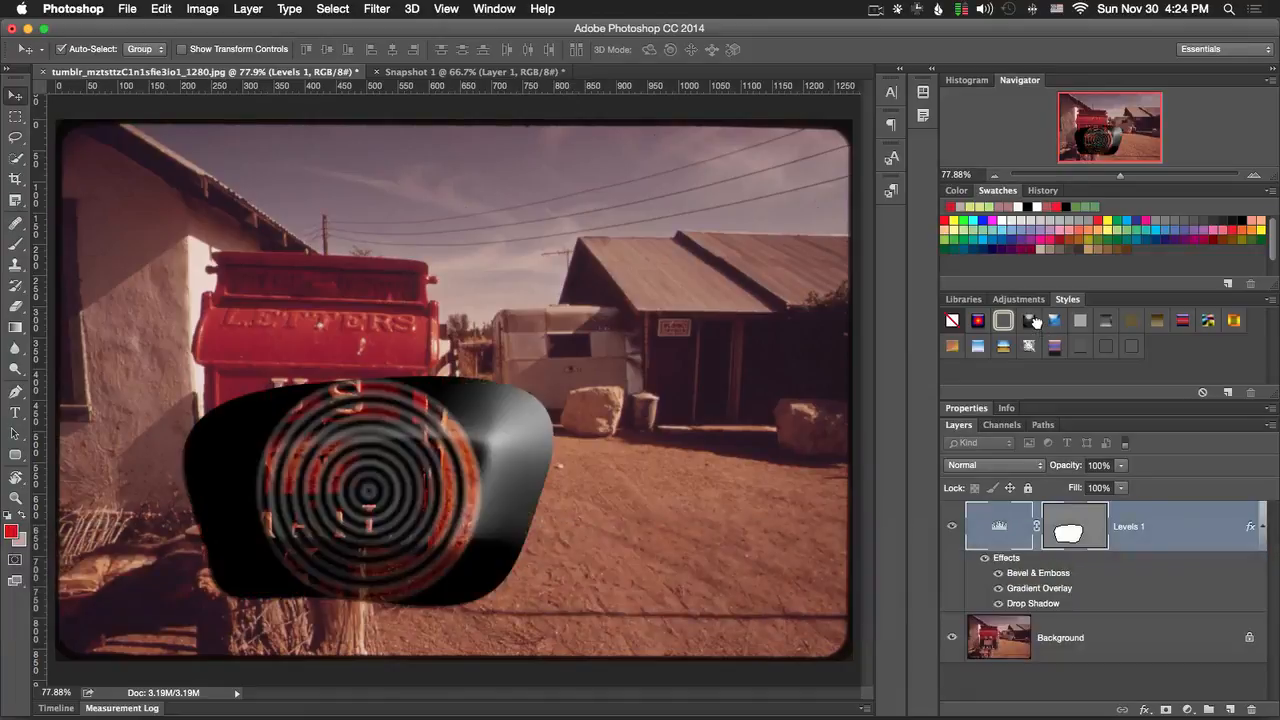
key(super+z)
click(1072, 320)
key(super+z)
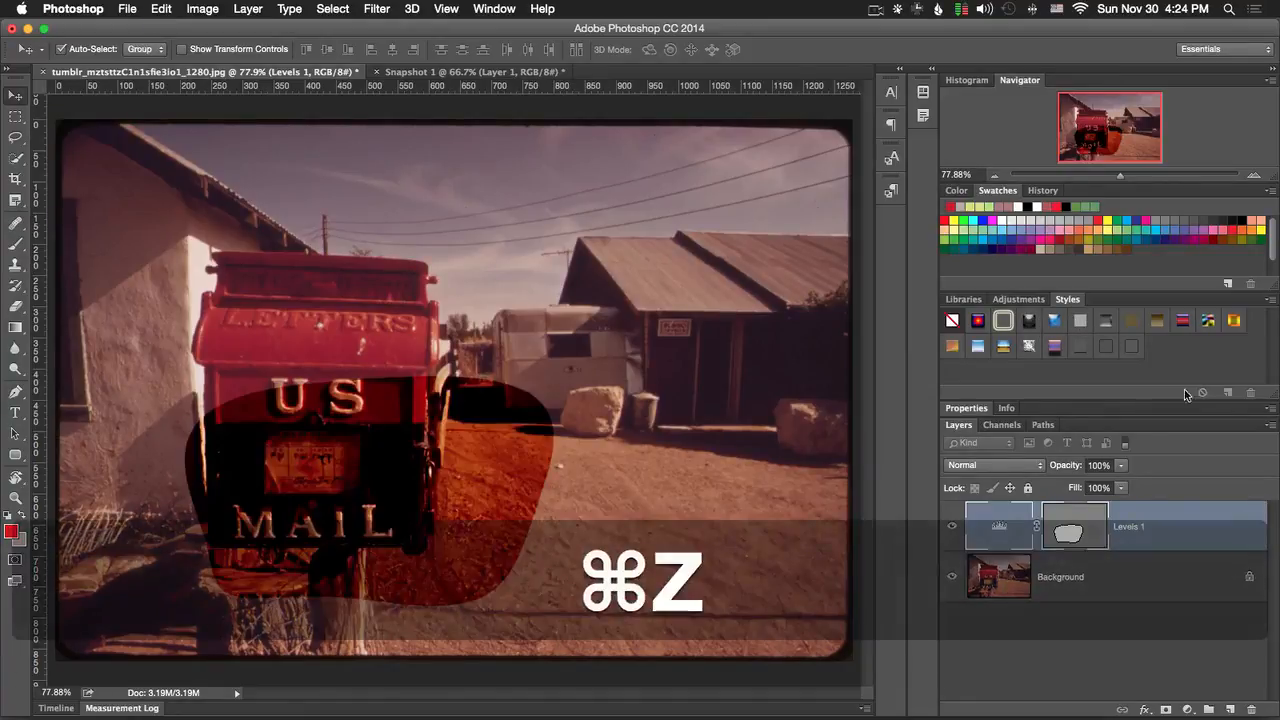
Step: Replace the current styles with the Glass Buttons set, and try its bright green style on the Levels layer before undoing it
click(1272, 299)
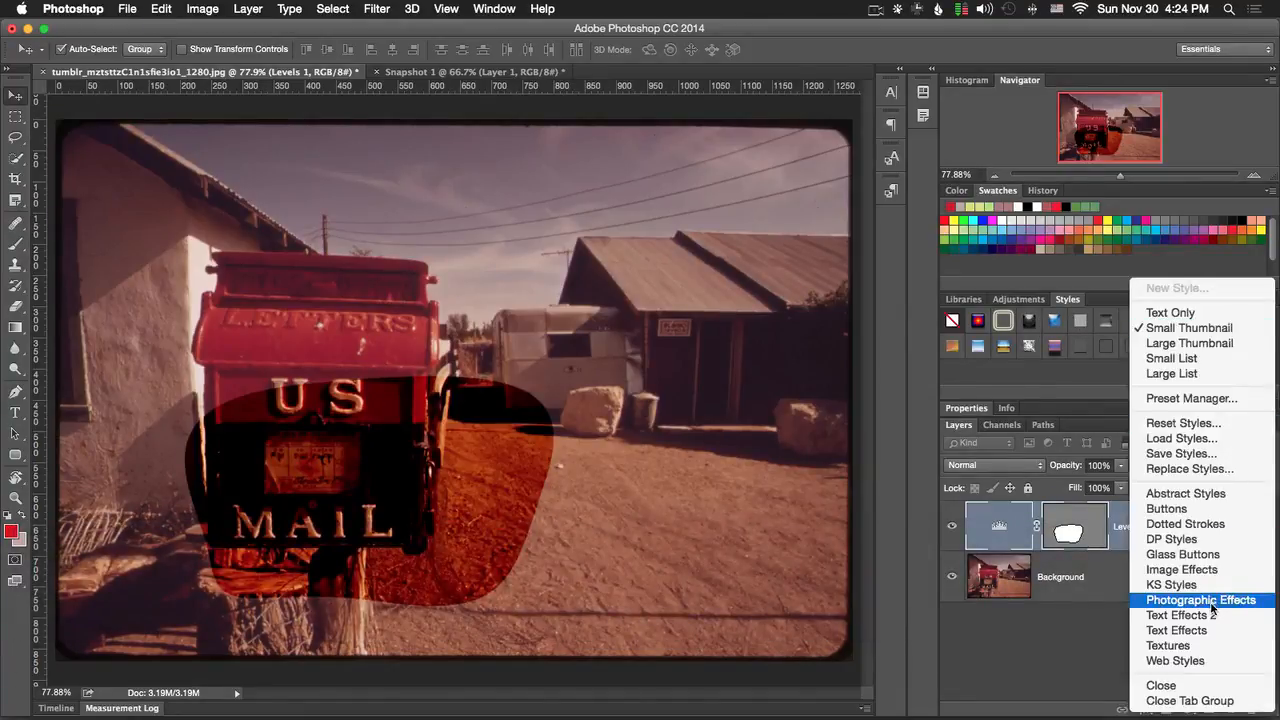
click(1182, 554)
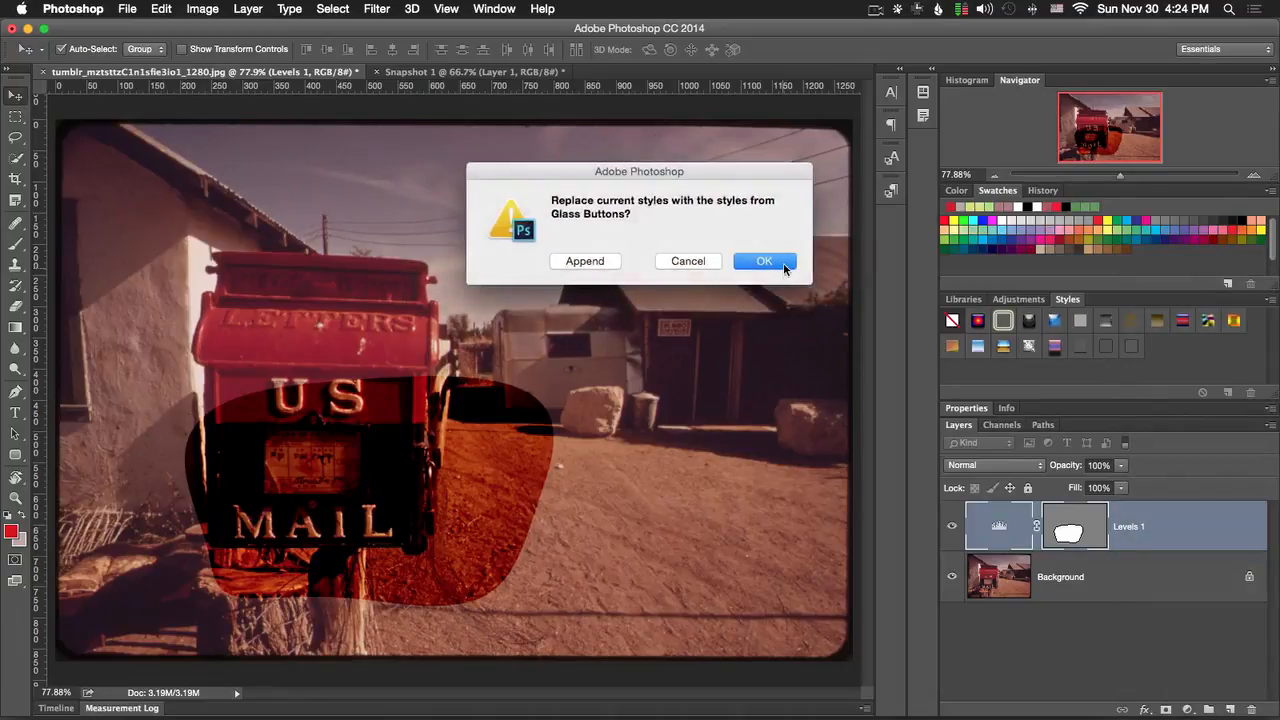
click(770, 262)
click(1054, 320)
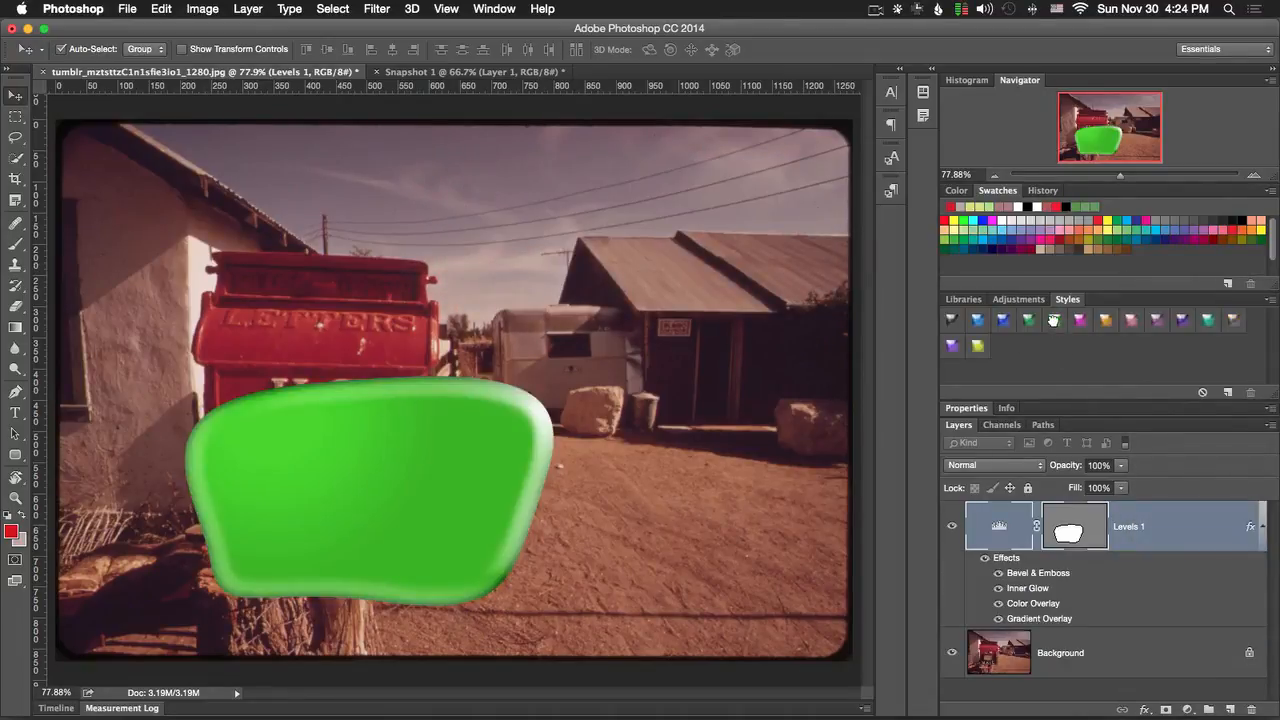
key(super+z)
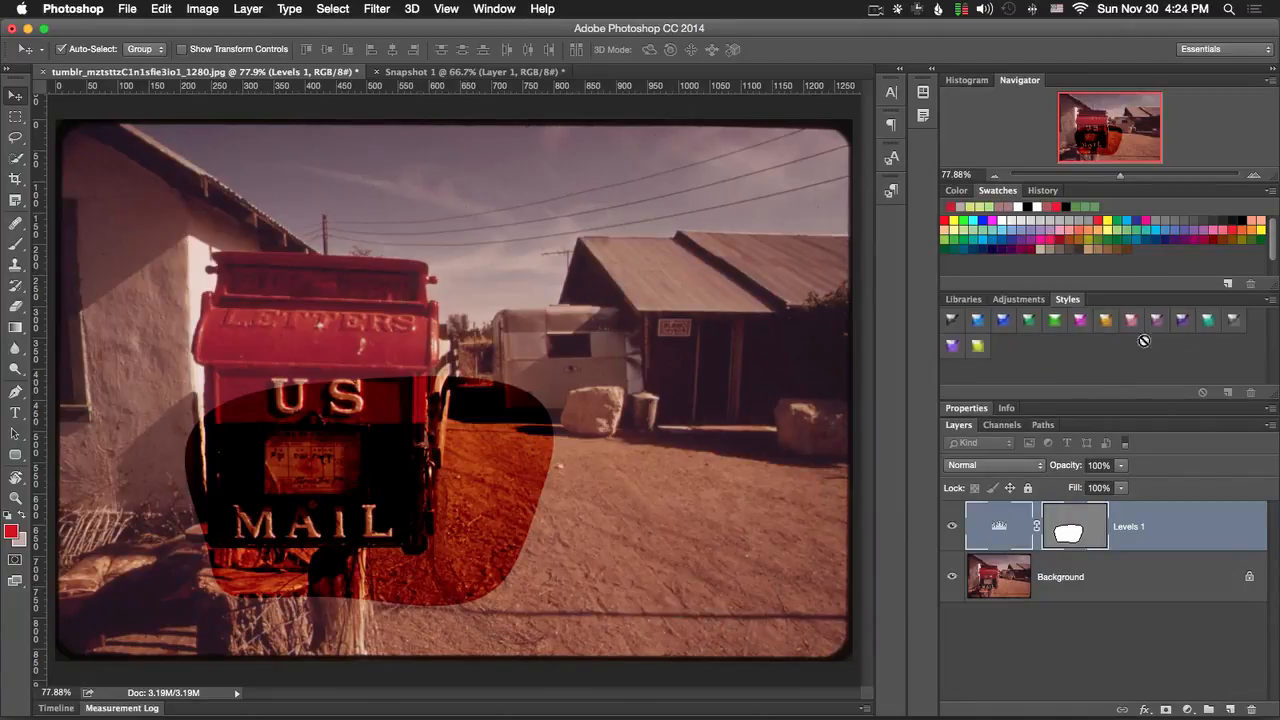
Step: Show the Timeline panel, enlarge it and create a video timeline for the document
click(485, 8)
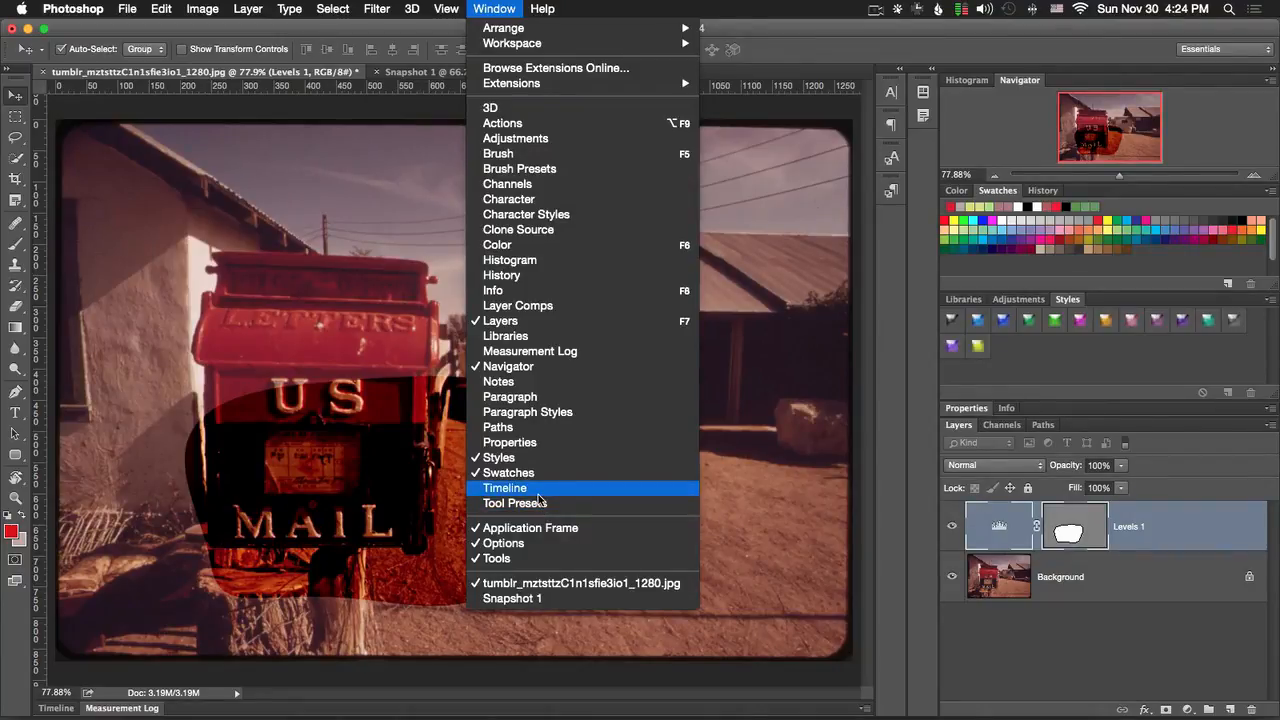
click(505, 488)
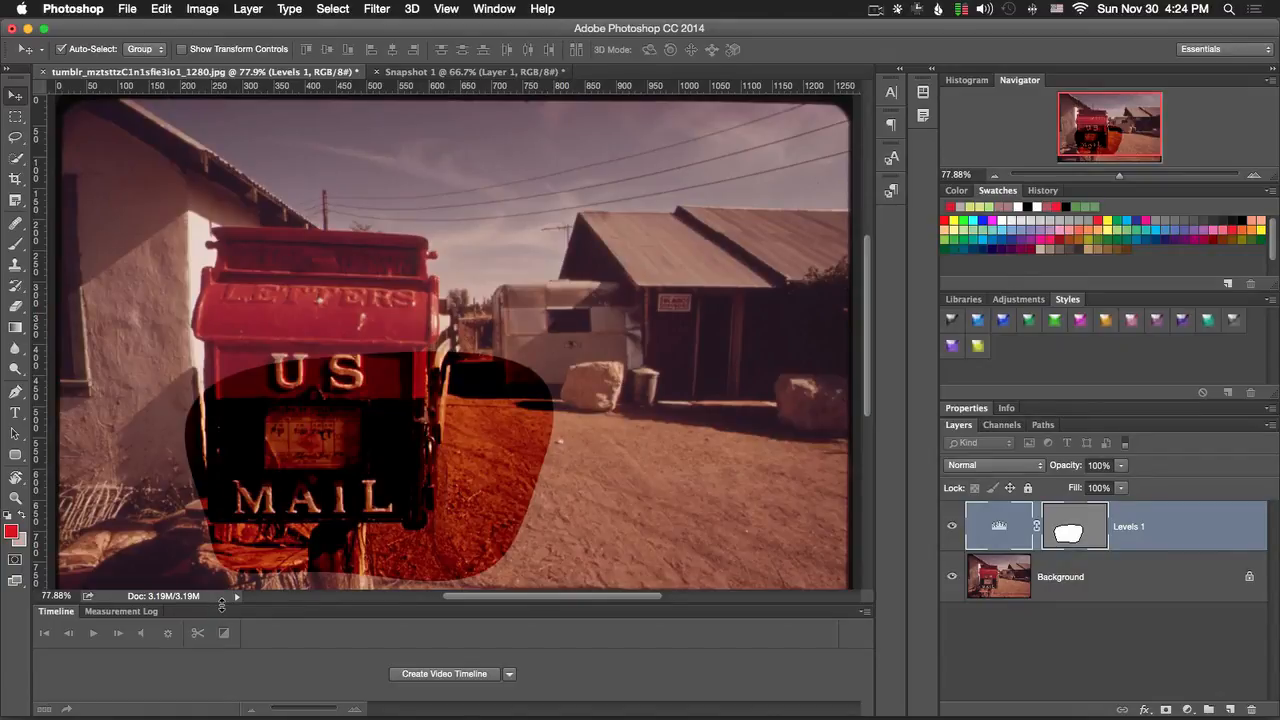
drag(221, 604, 232, 520)
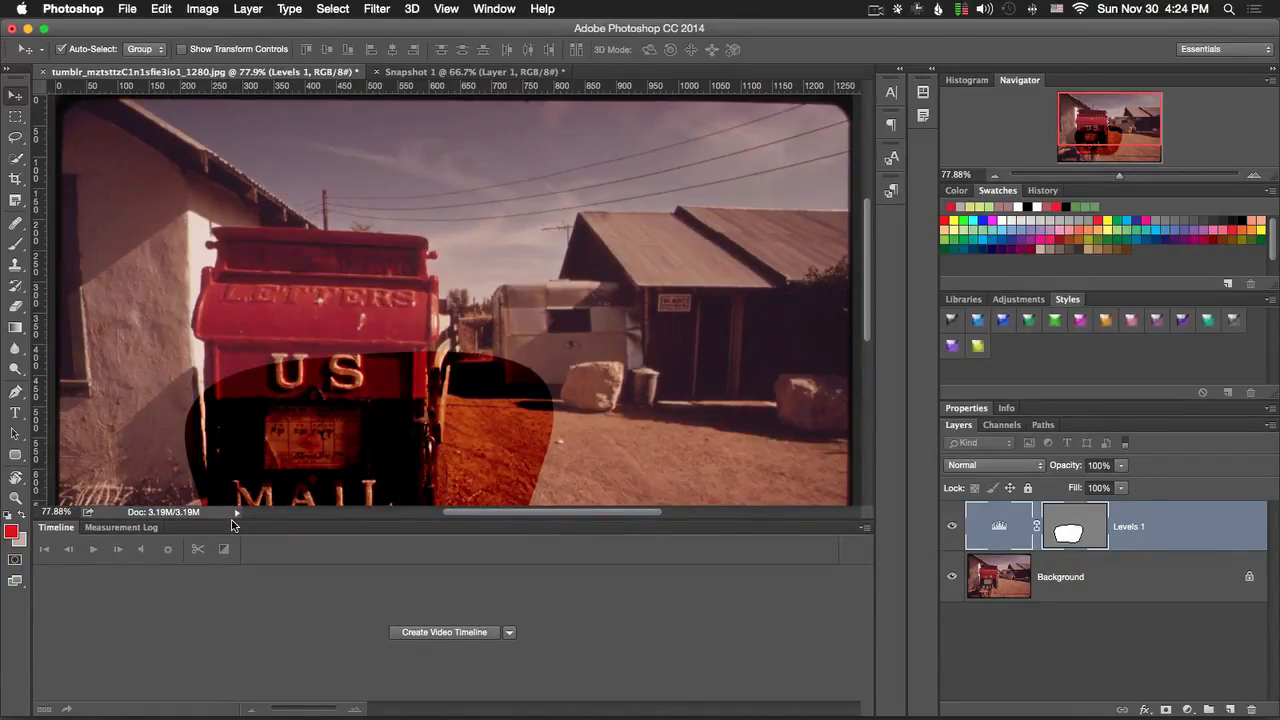
click(441, 640)
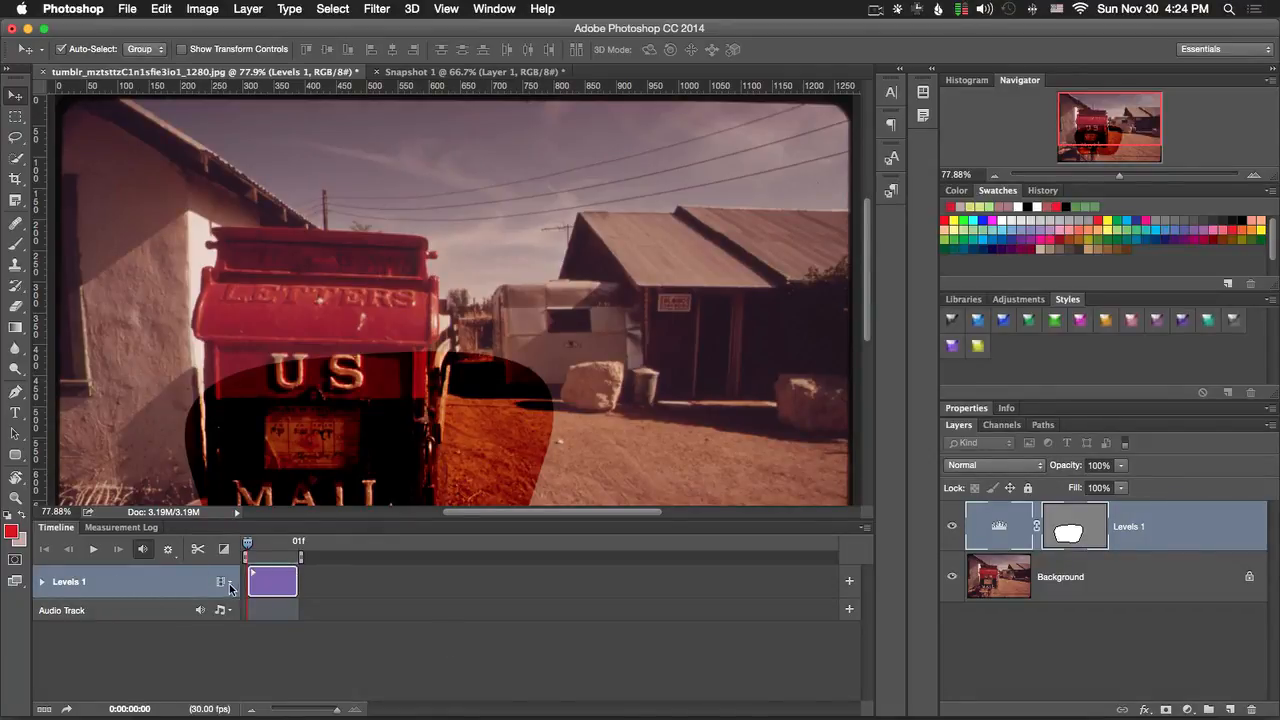
Step: Expand and collapse the Levels 1 track's animatable properties, and reduce the Timeline panel's height
click(42, 582)
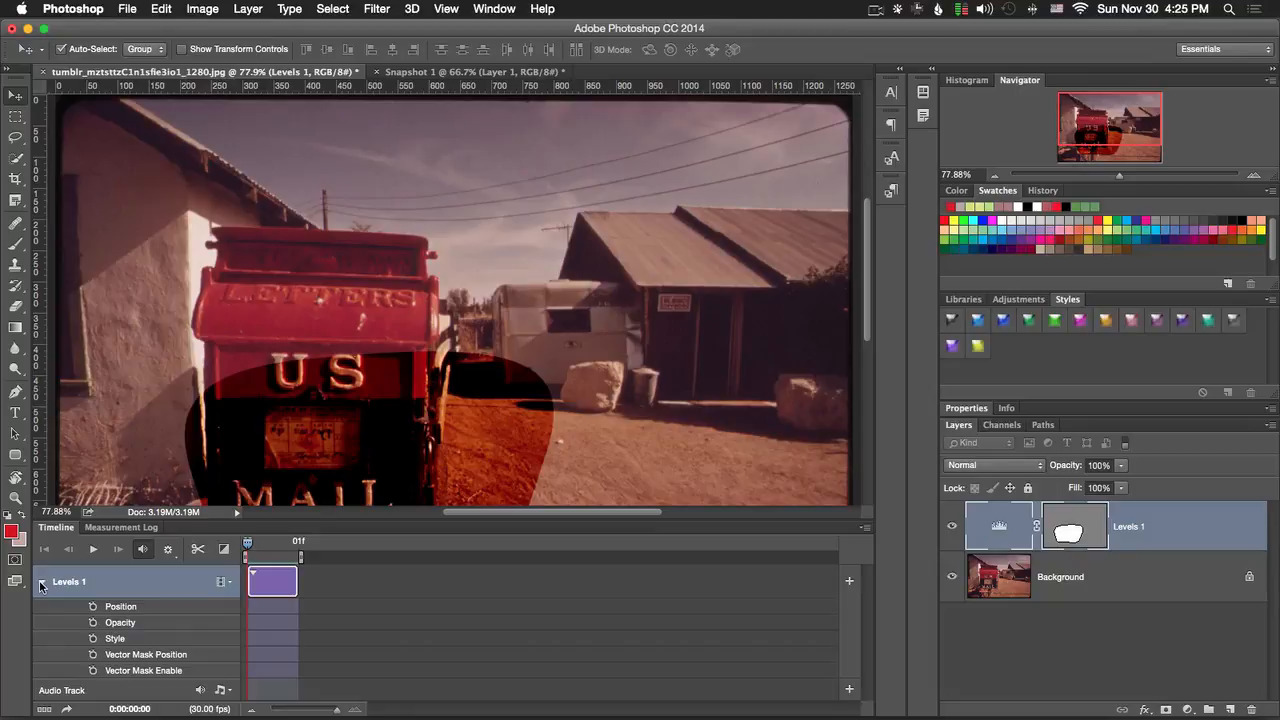
click(42, 582)
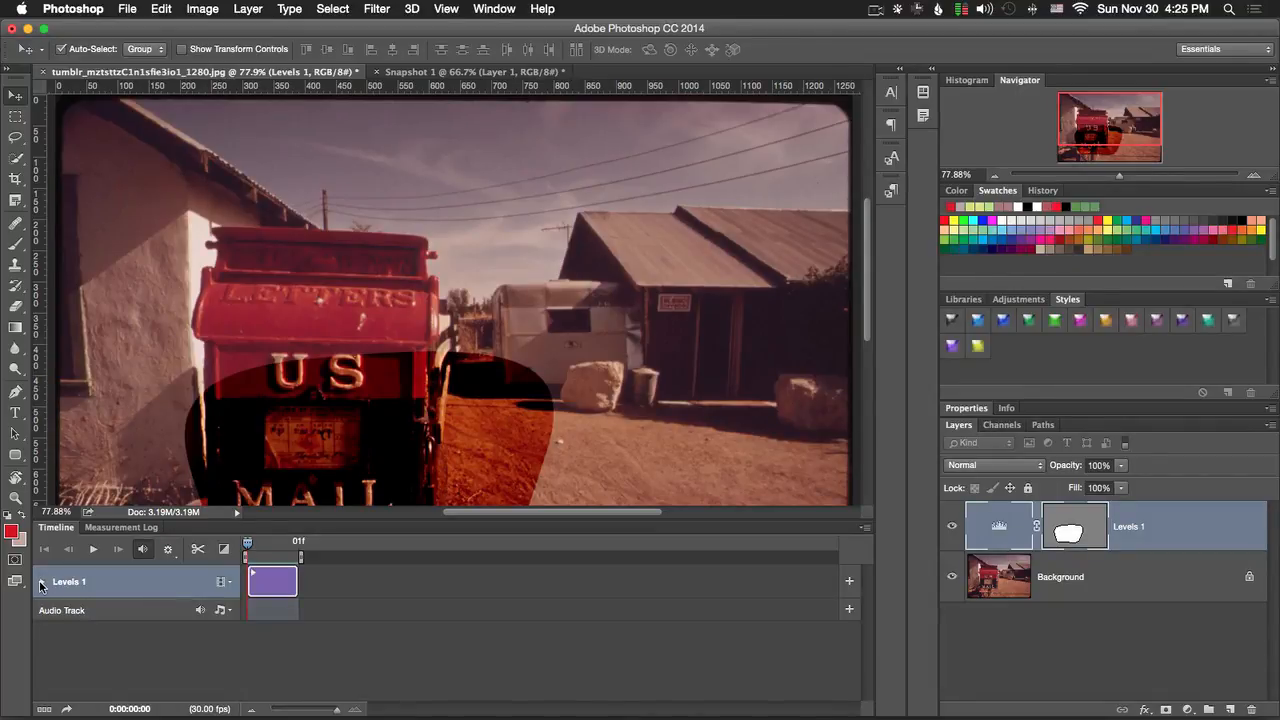
drag(242, 526, 253, 587)
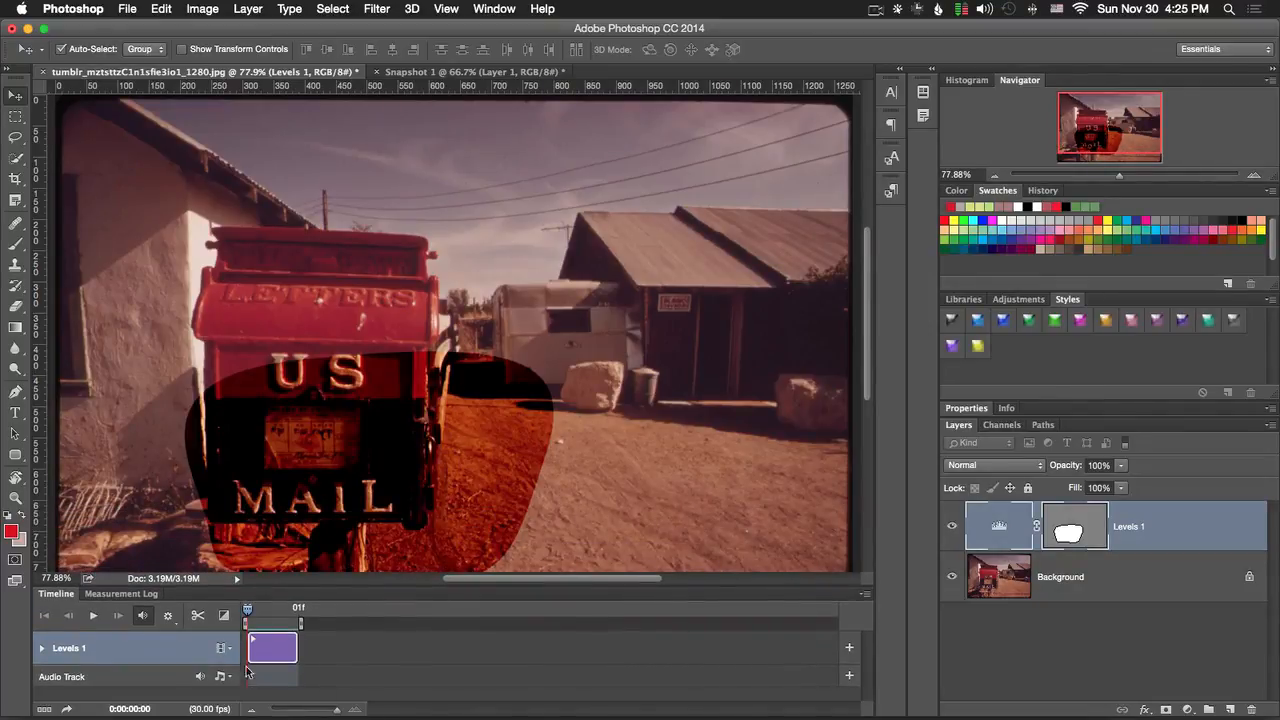
Step: Show and enlarge the Tool Presets panel and save the Move tool as a preset named with a first name plus "Move Options"
click(505, 8)
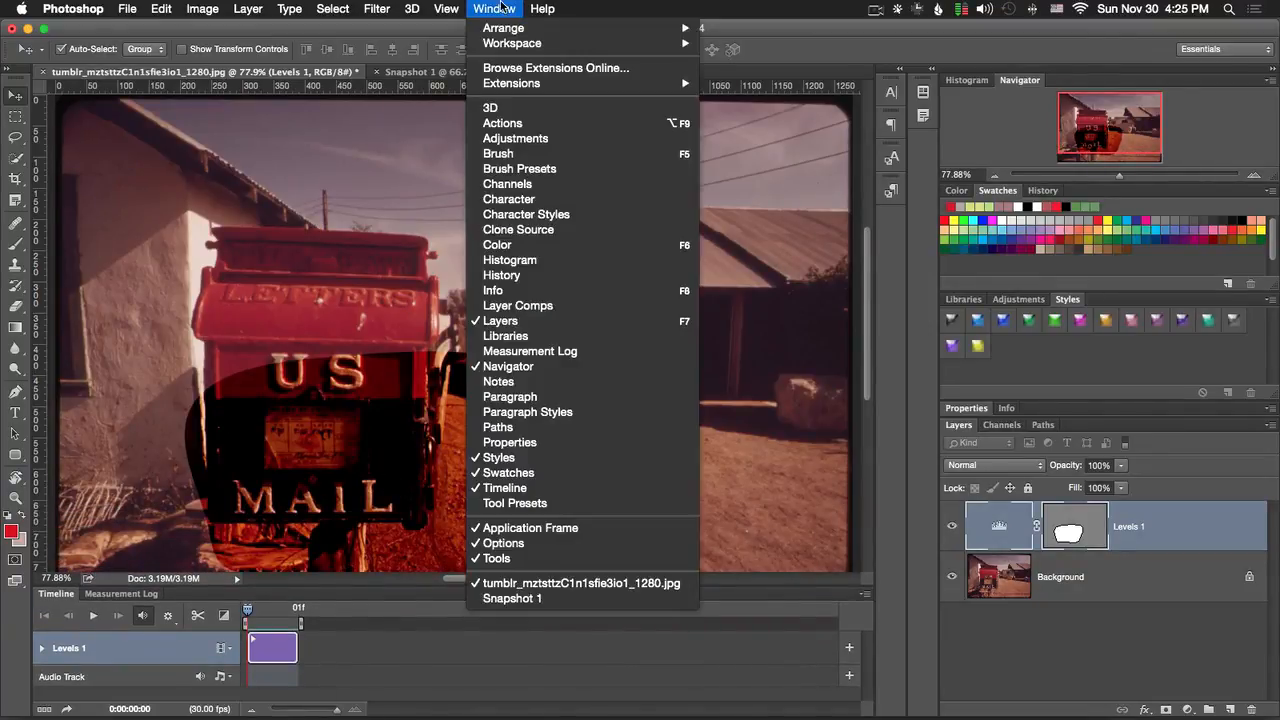
click(537, 507)
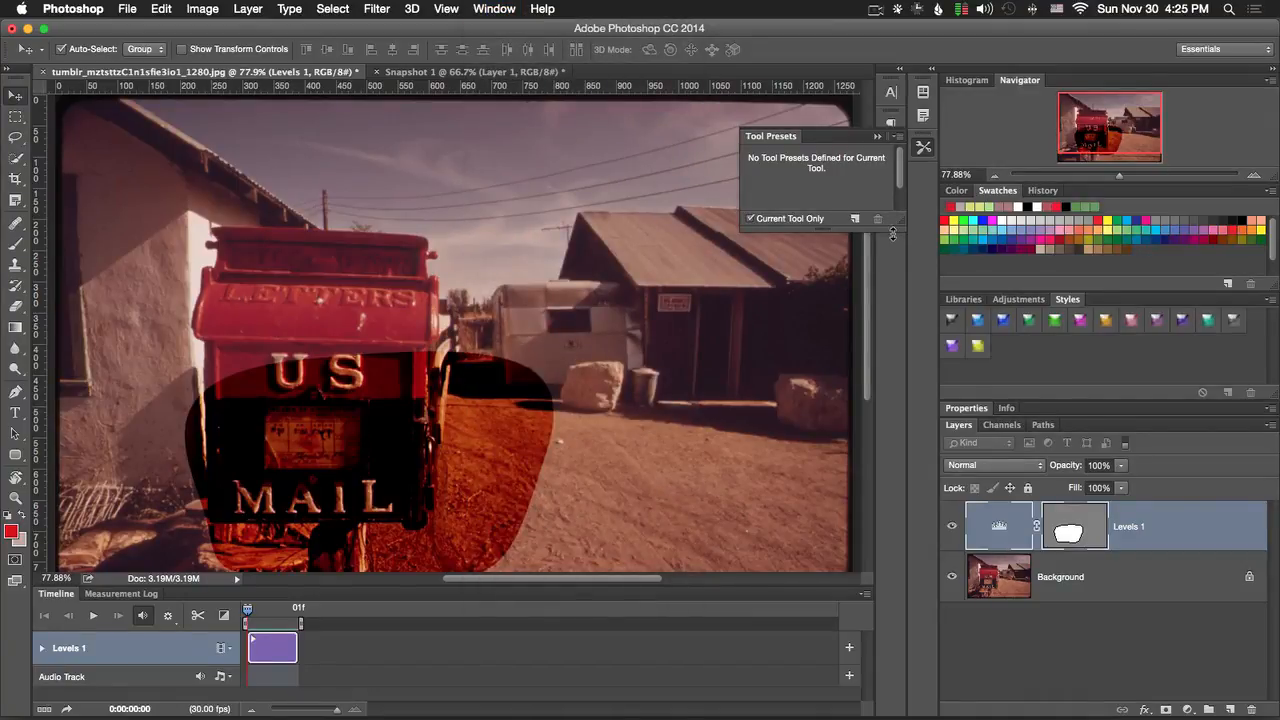
drag(892, 233, 881, 358)
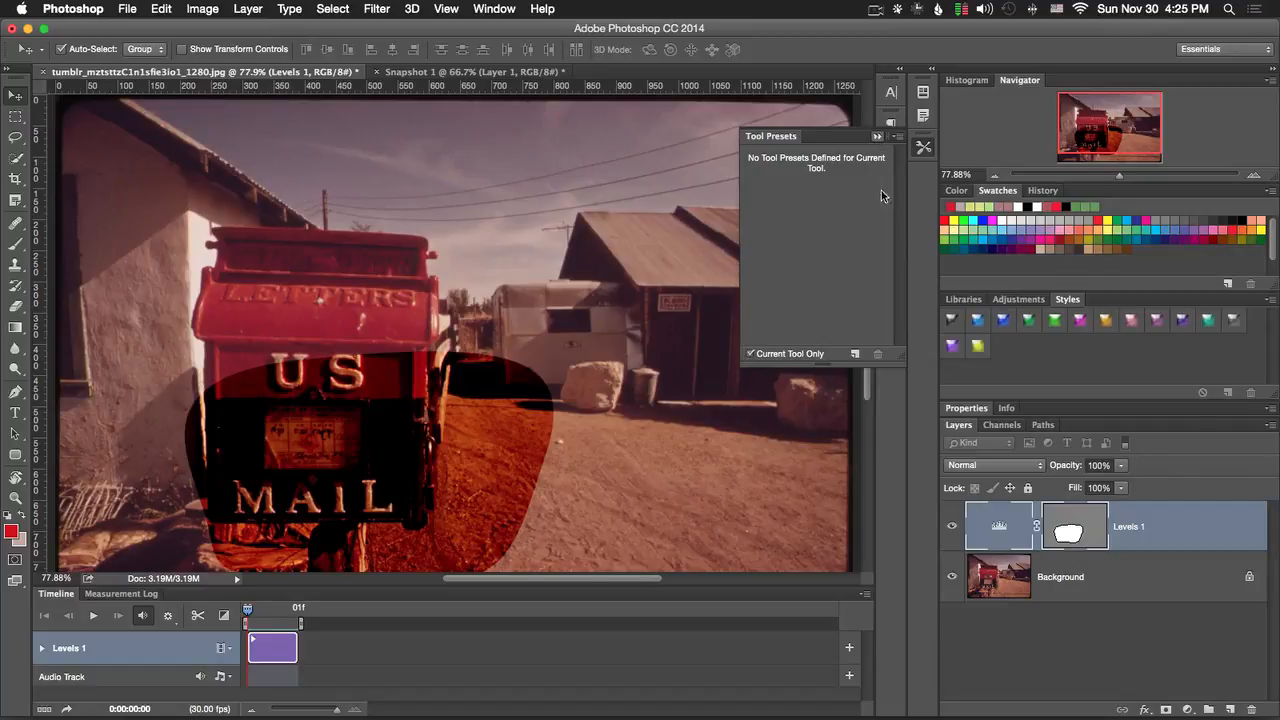
click(855, 354)
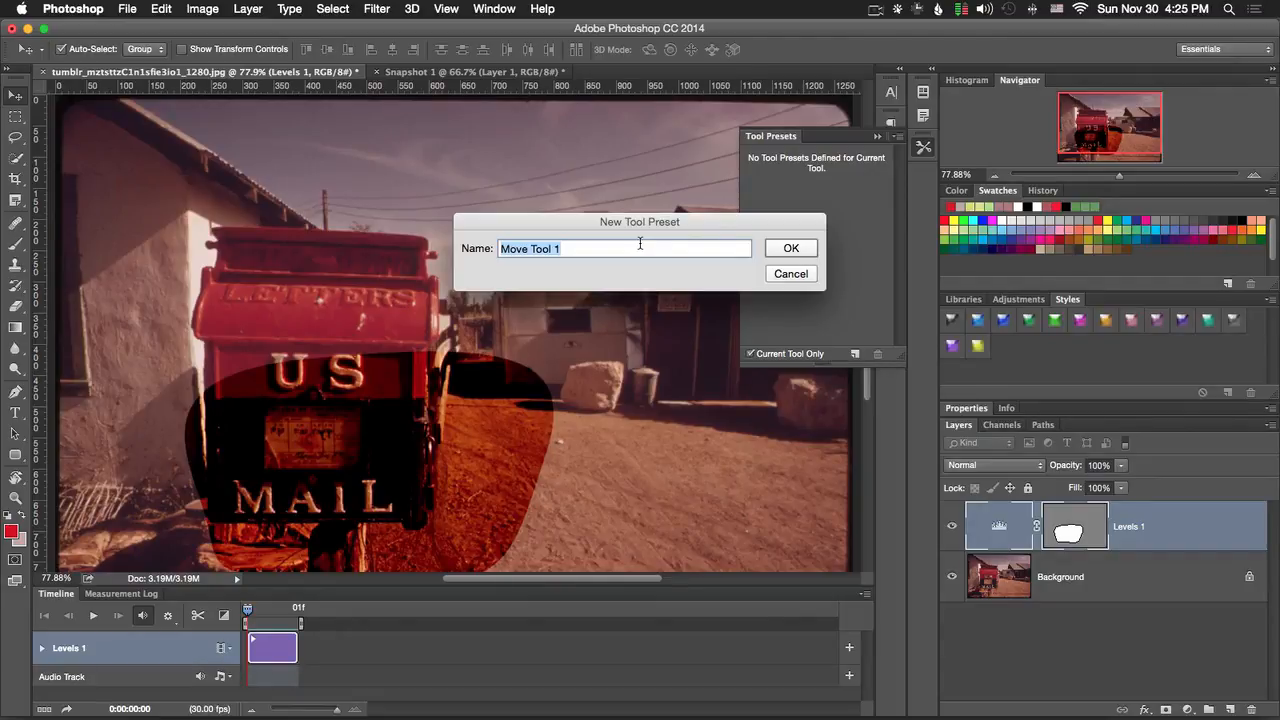
text(Jeremy Move )
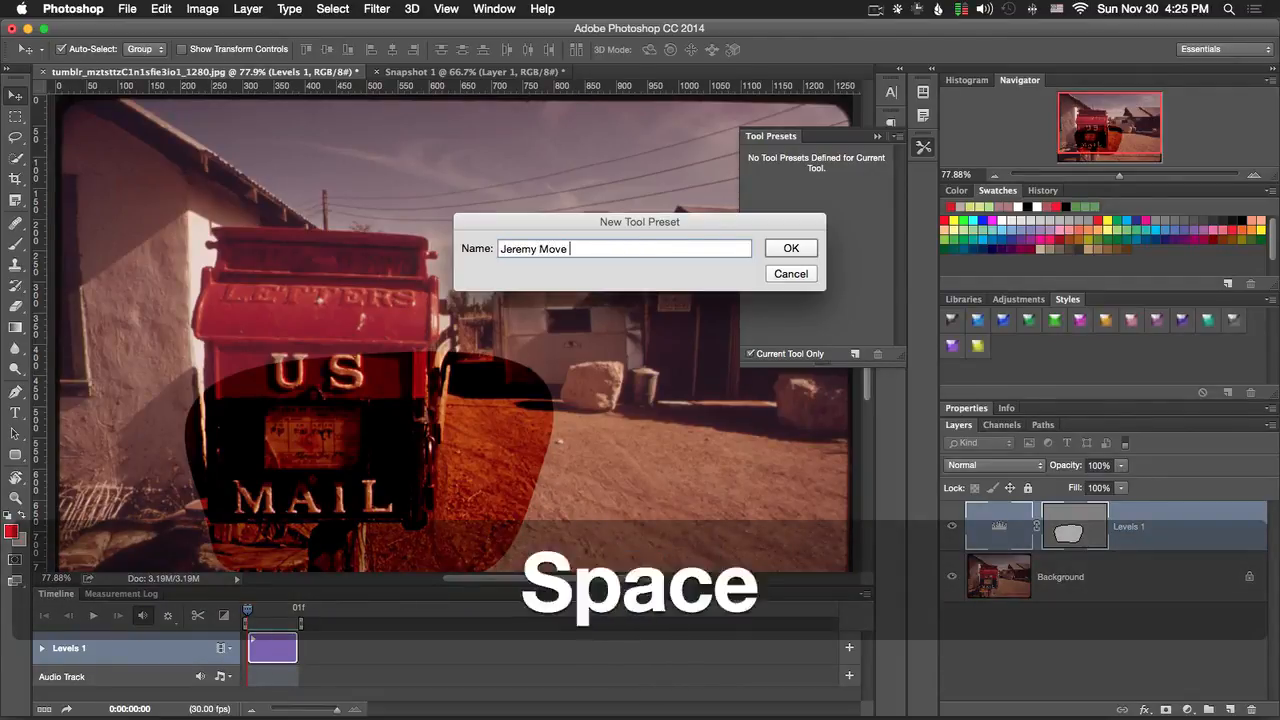
text(Options)
key(Return)
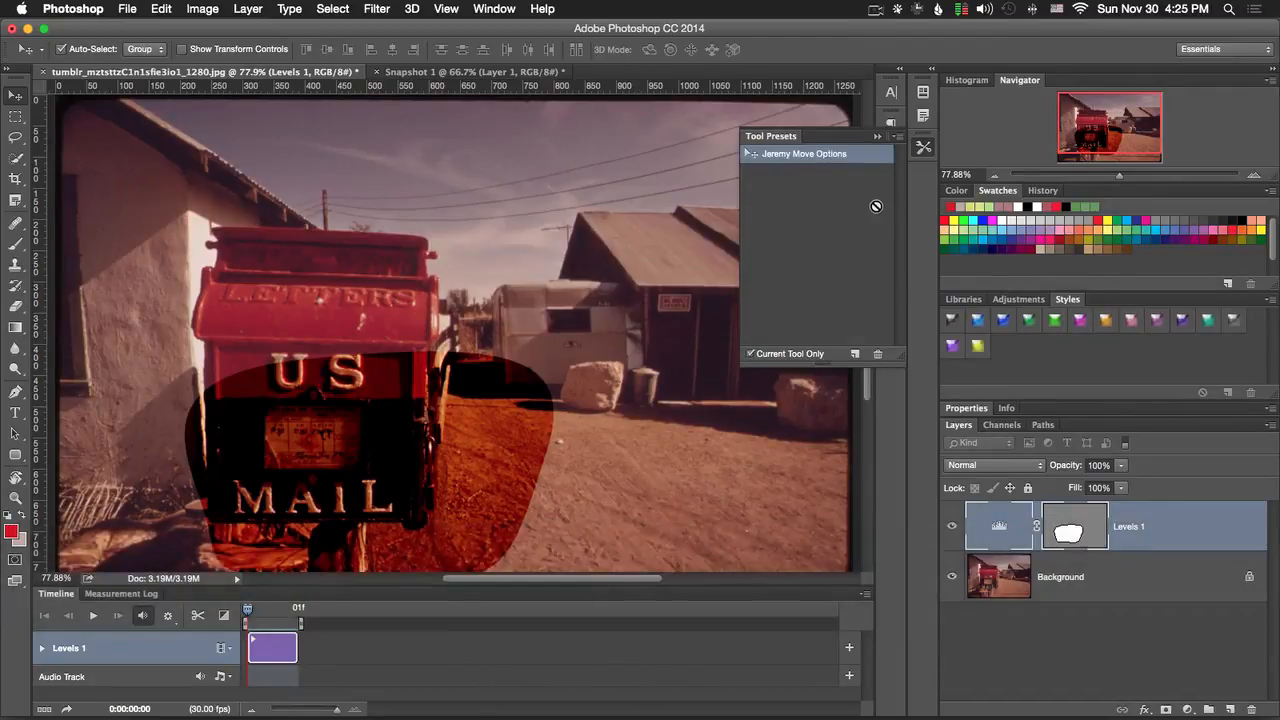
Step: Examine the saved Move tool preset and the preset picker's options, and collapse the Tool Presets panel
double_click(838, 153)
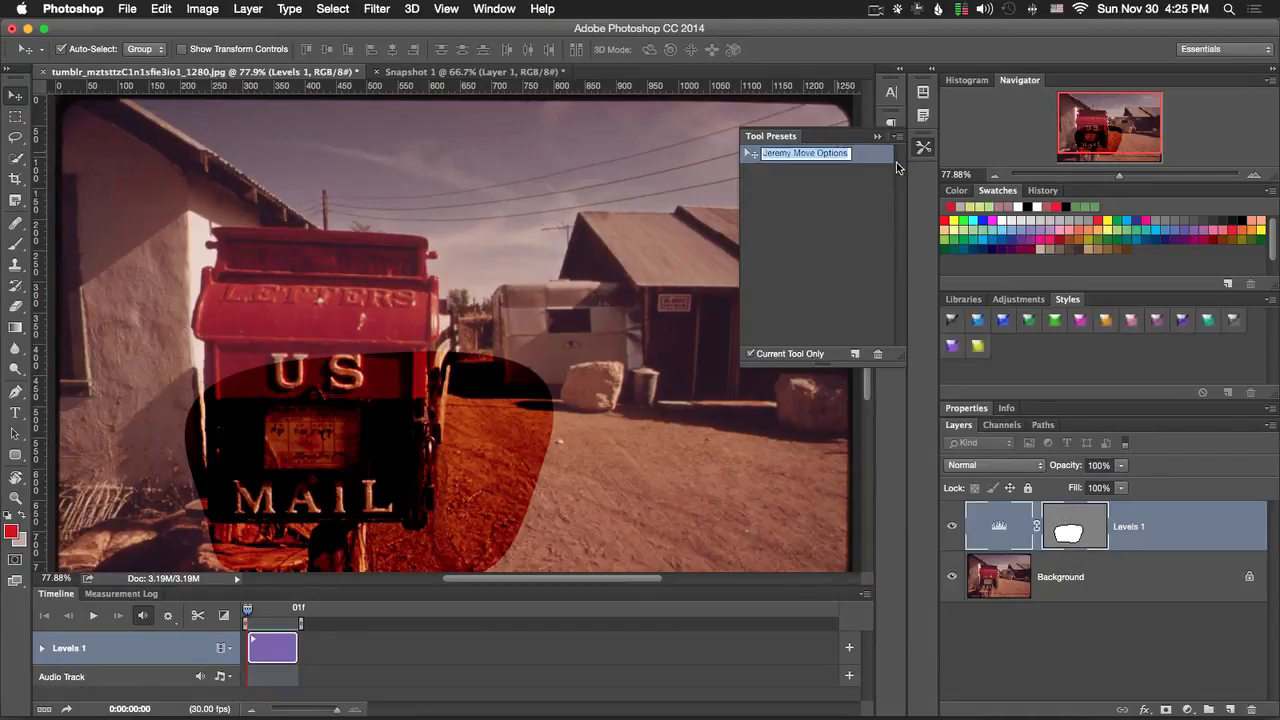
key(Return)
click(40, 51)
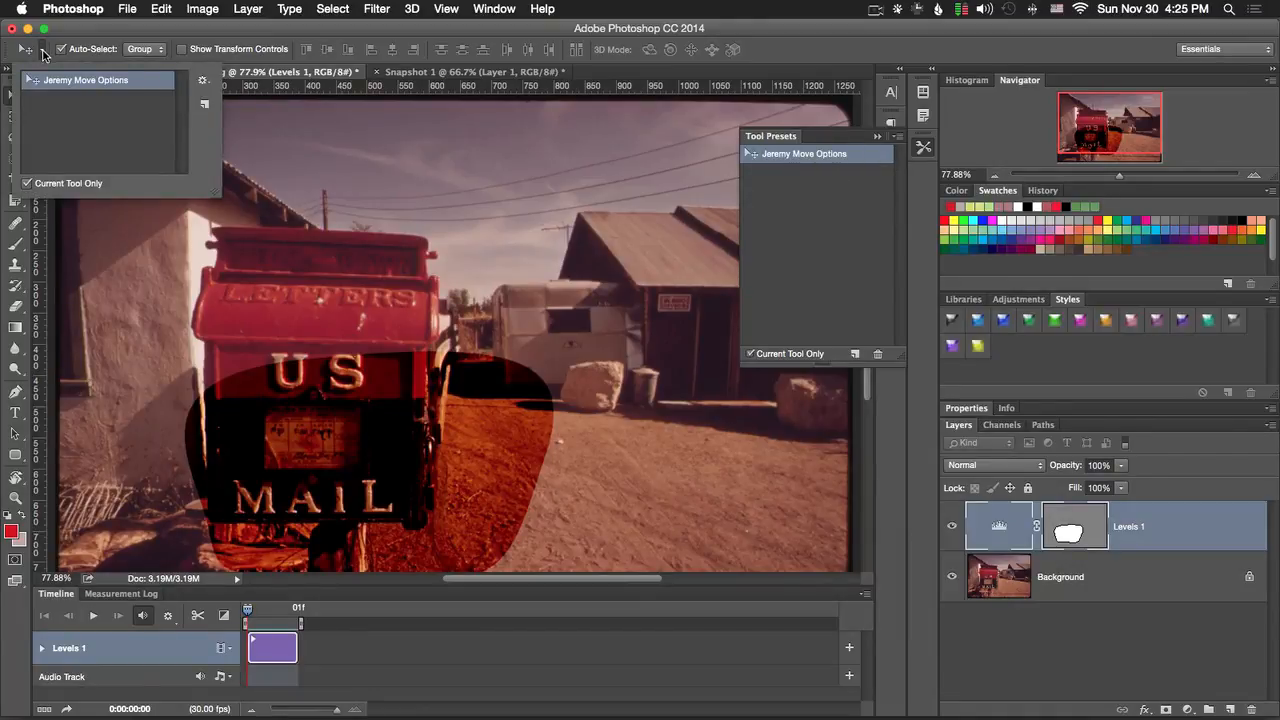
click(203, 81)
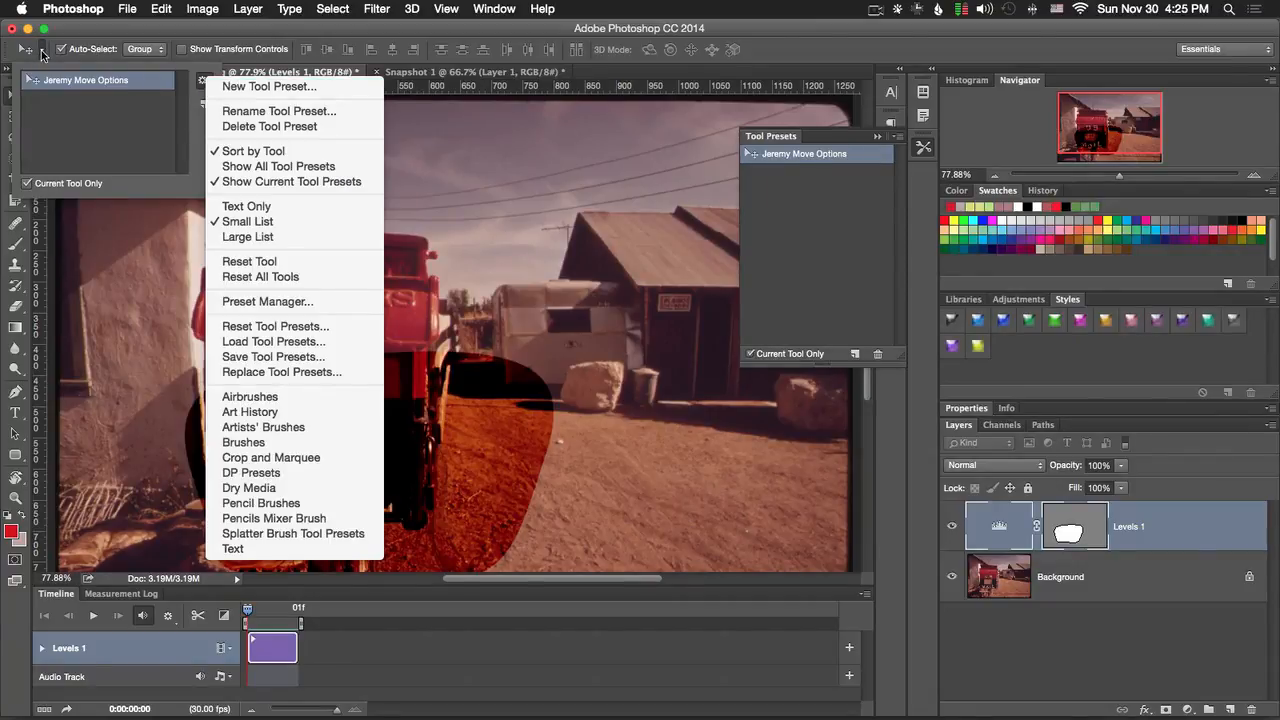
click(94, 78)
click(884, 137)
click(884, 137)
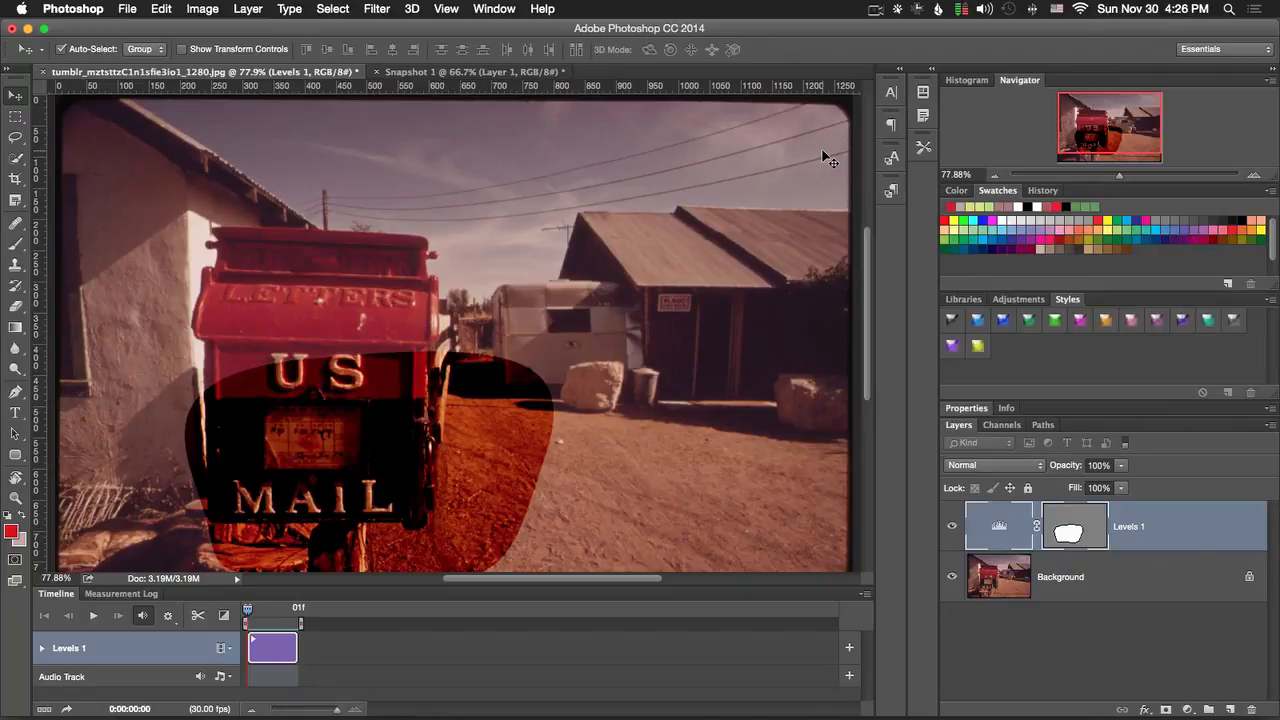
Step: Toggle the Application Frame and leave it turned off
click(494, 8)
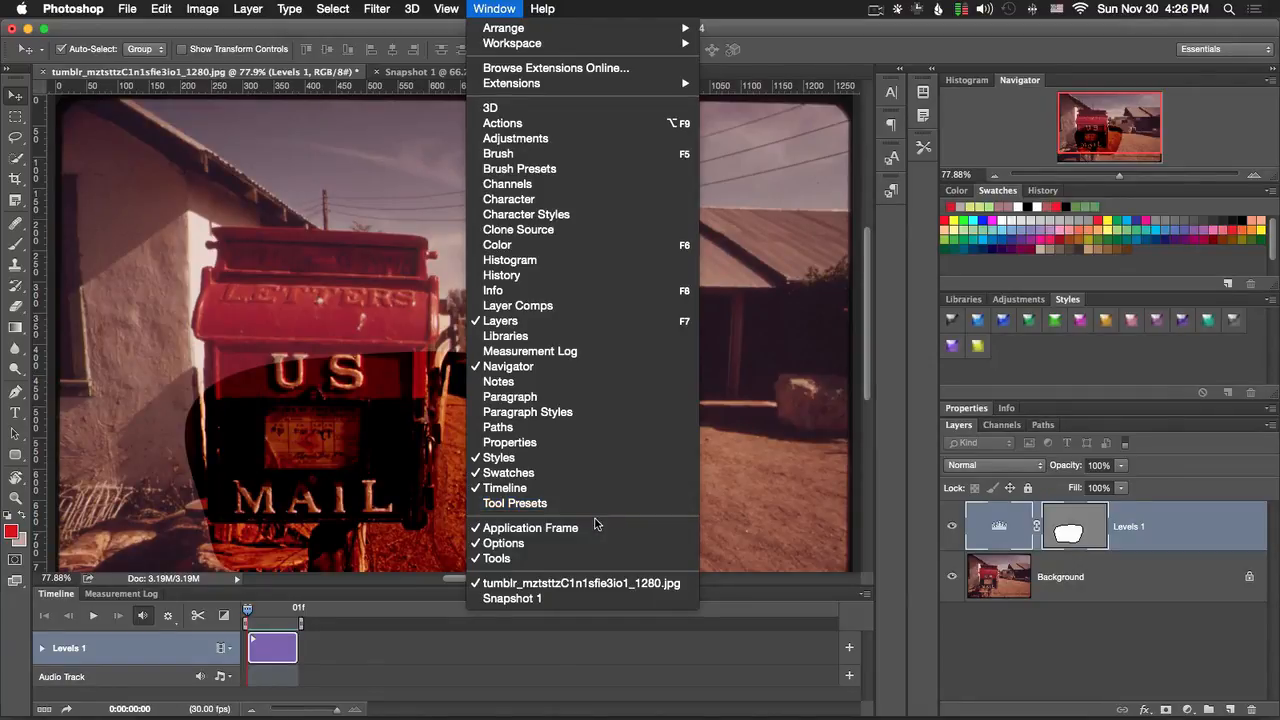
click(589, 529)
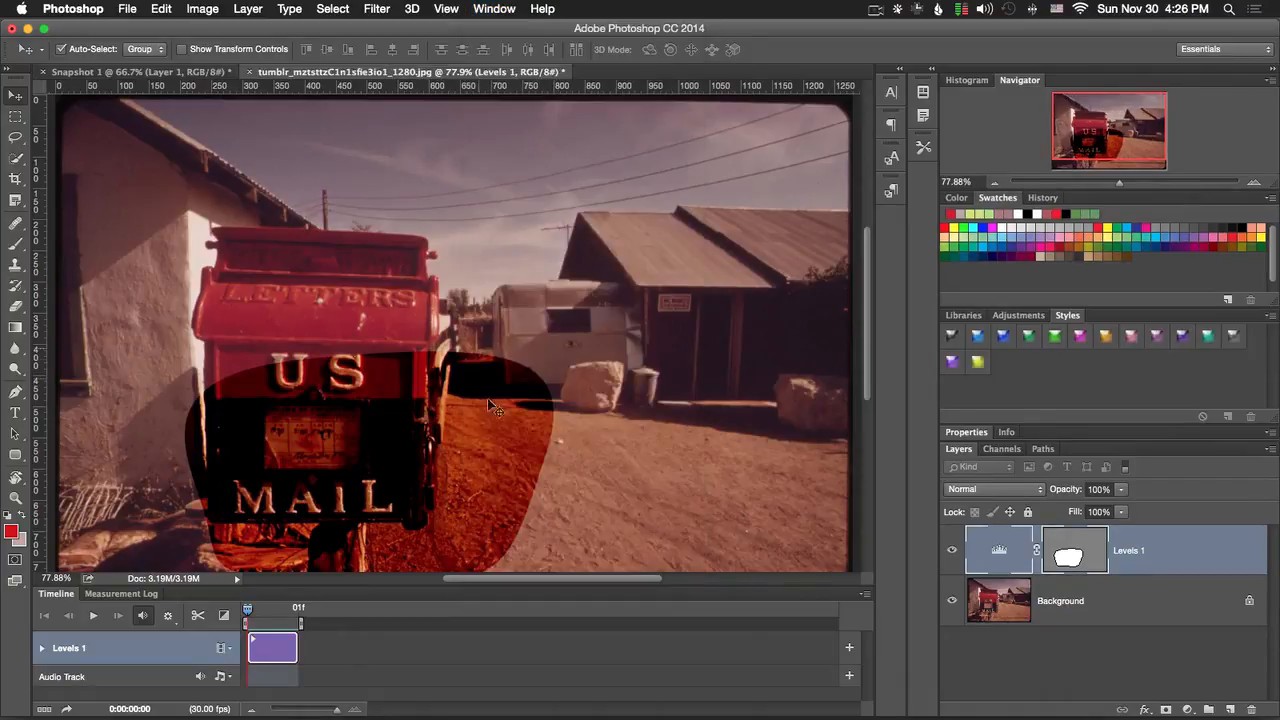
click(446, 8)
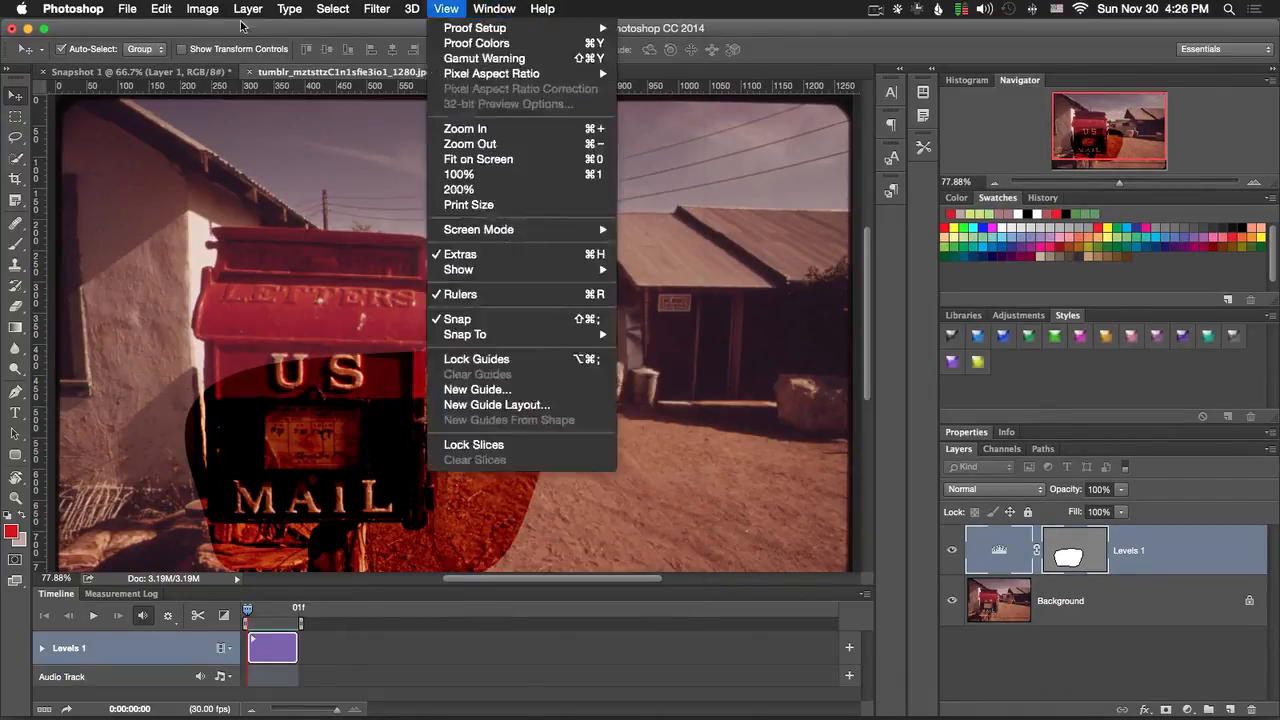
mouse_move(494, 8)
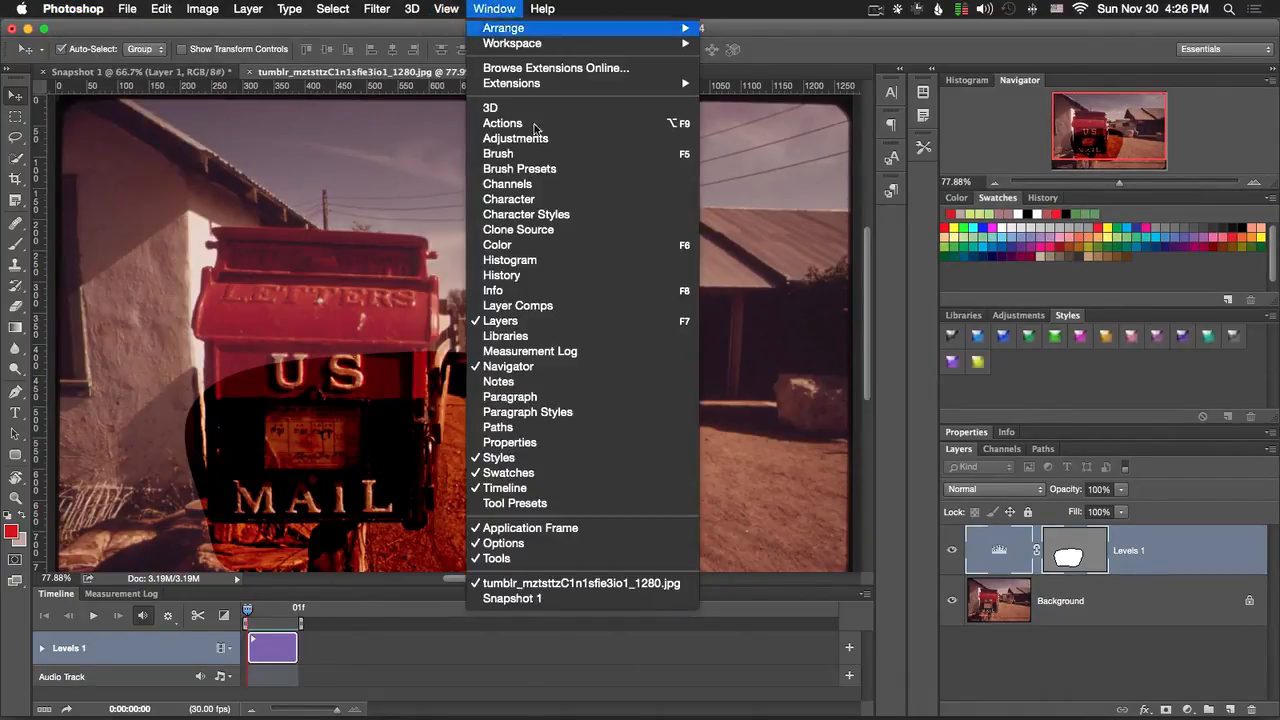
click(607, 537)
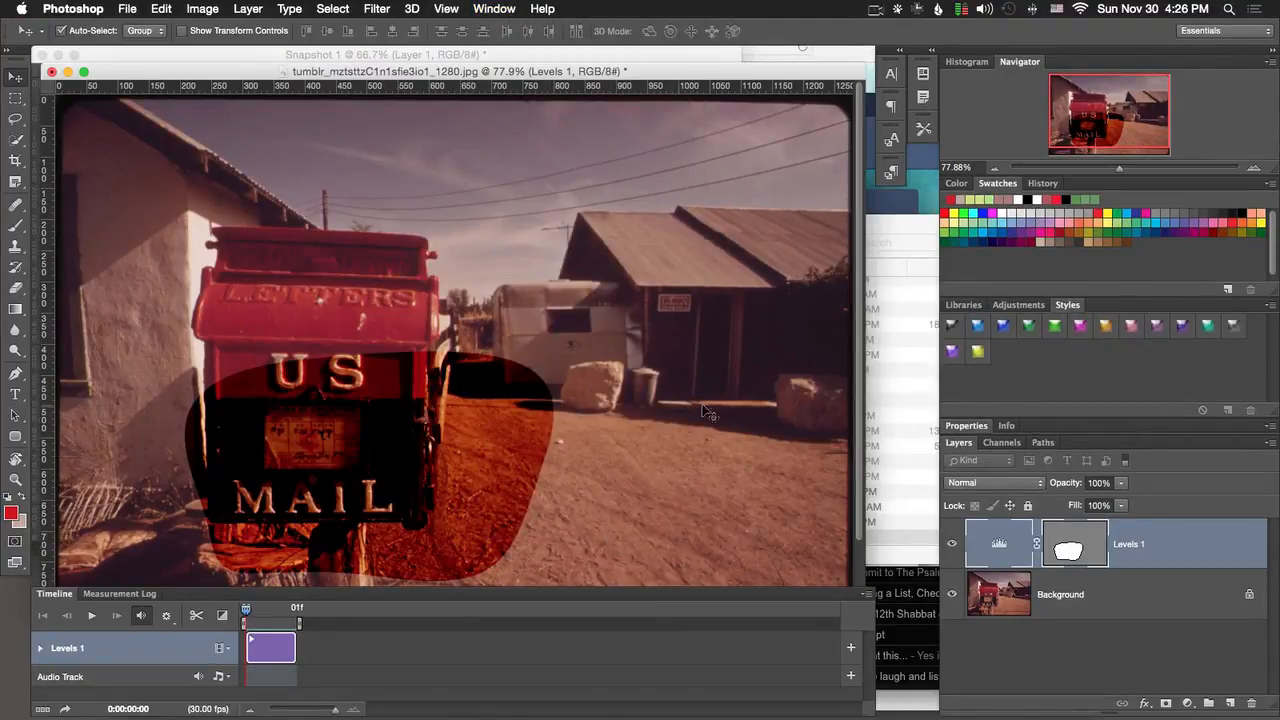
Step: Shift the floating mailbox photo window slightly and turn the Application Frame back on
key(super+Tab)
key(super+Tab)
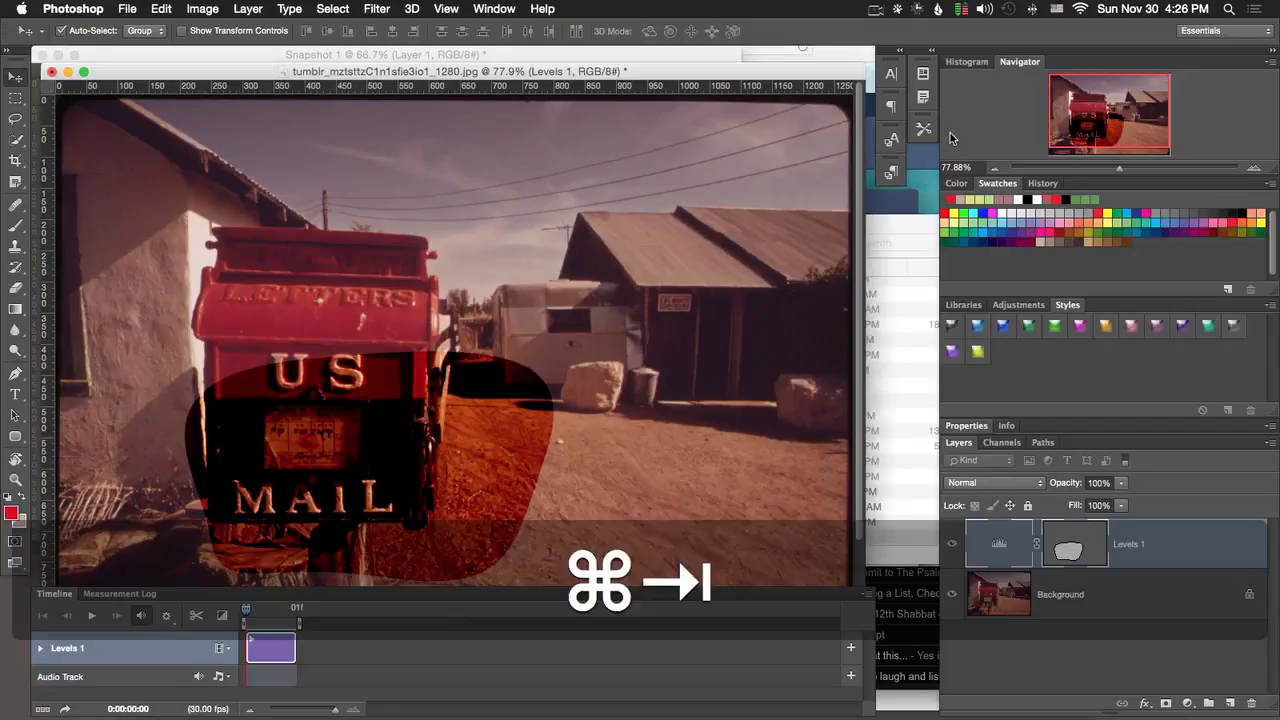
drag(798, 71, 826, 62)
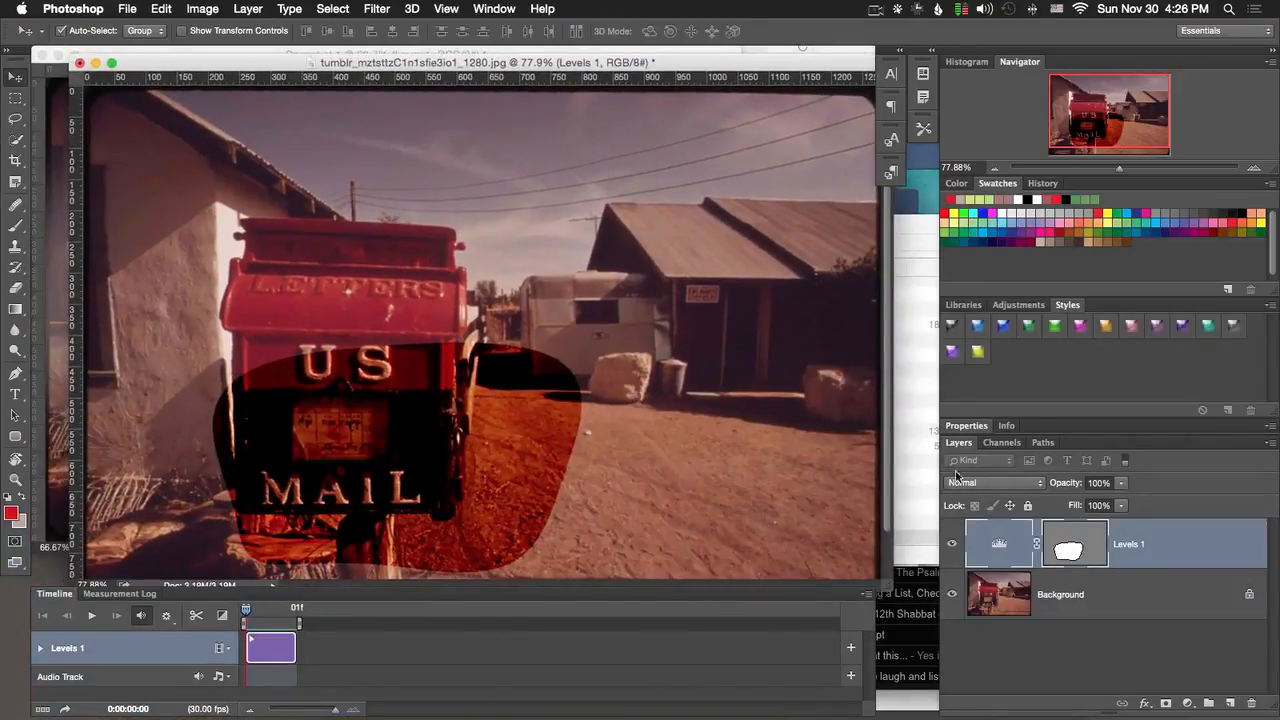
click(488, 8)
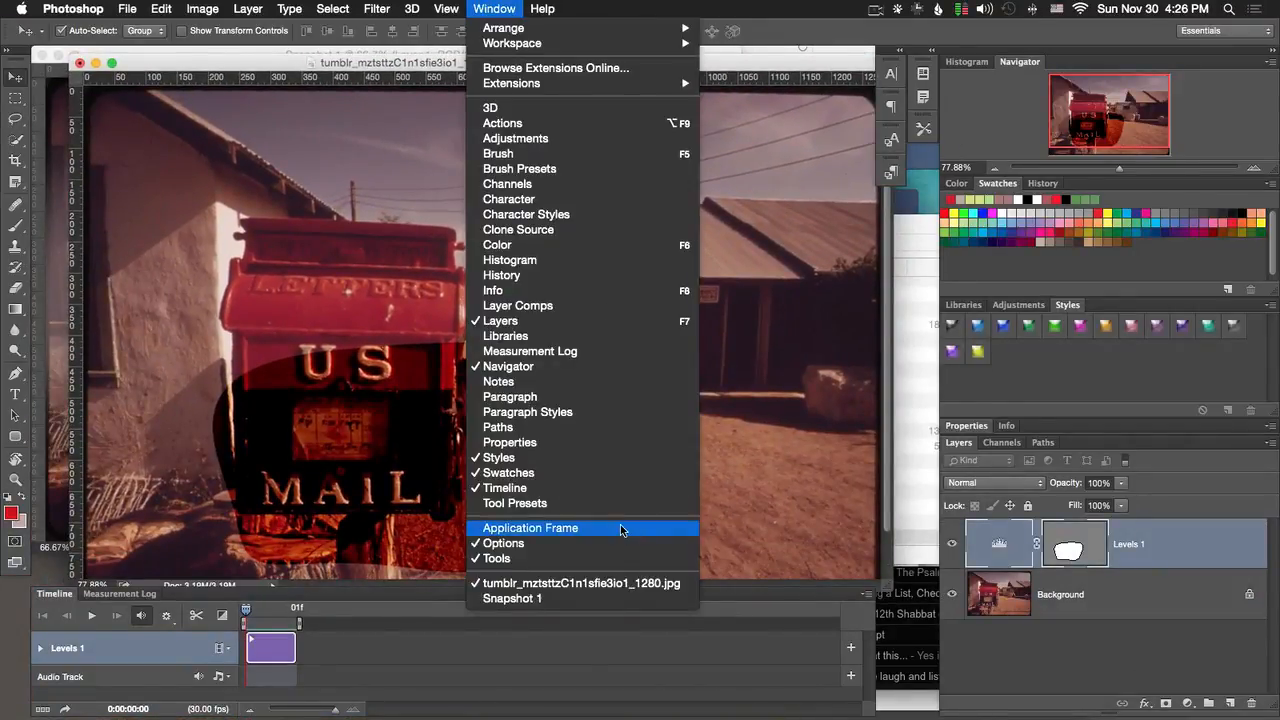
click(621, 529)
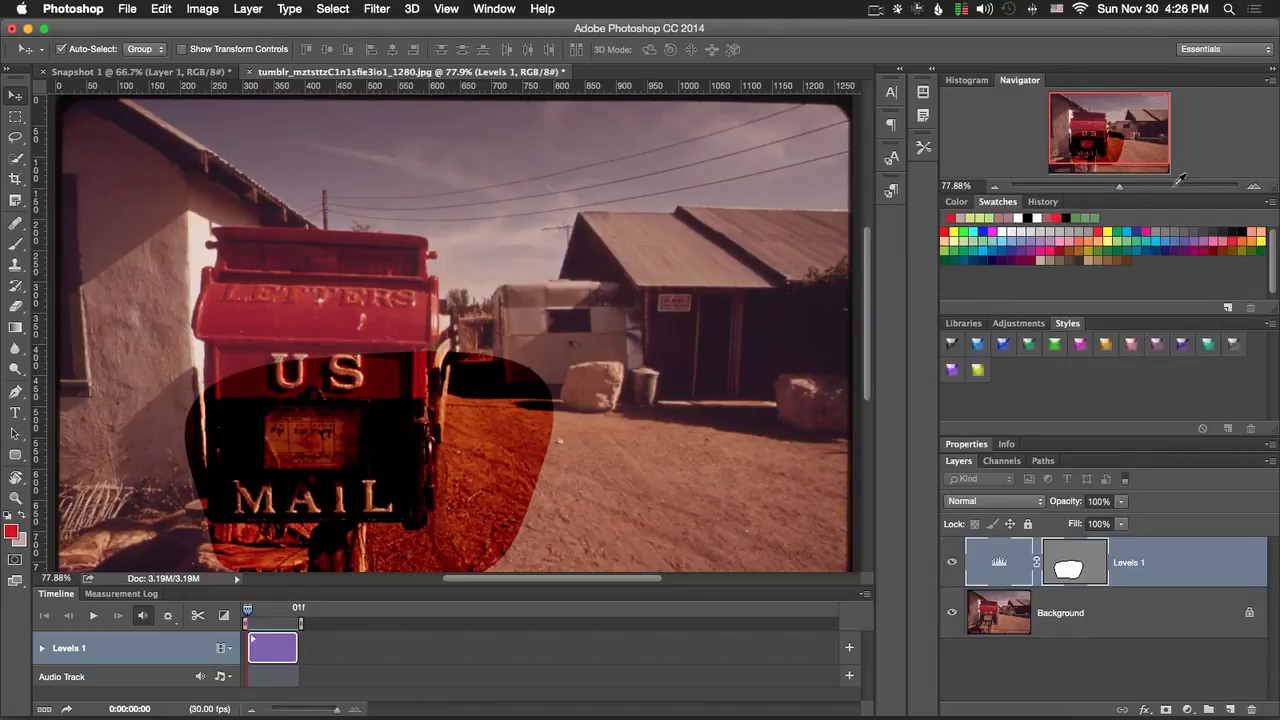
Step: Hide and restore the Options bar twice, bringing it back first through the Gradient tool and a second time through the Move tool
click(500, 8)
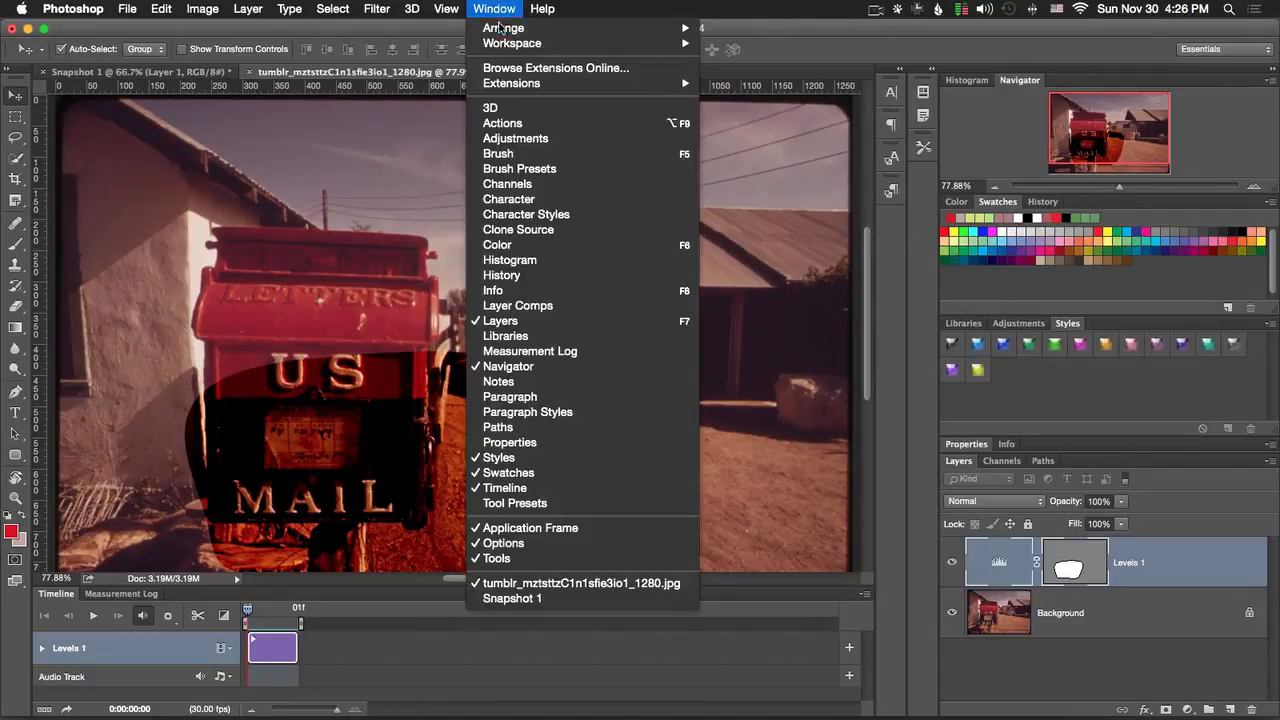
click(566, 543)
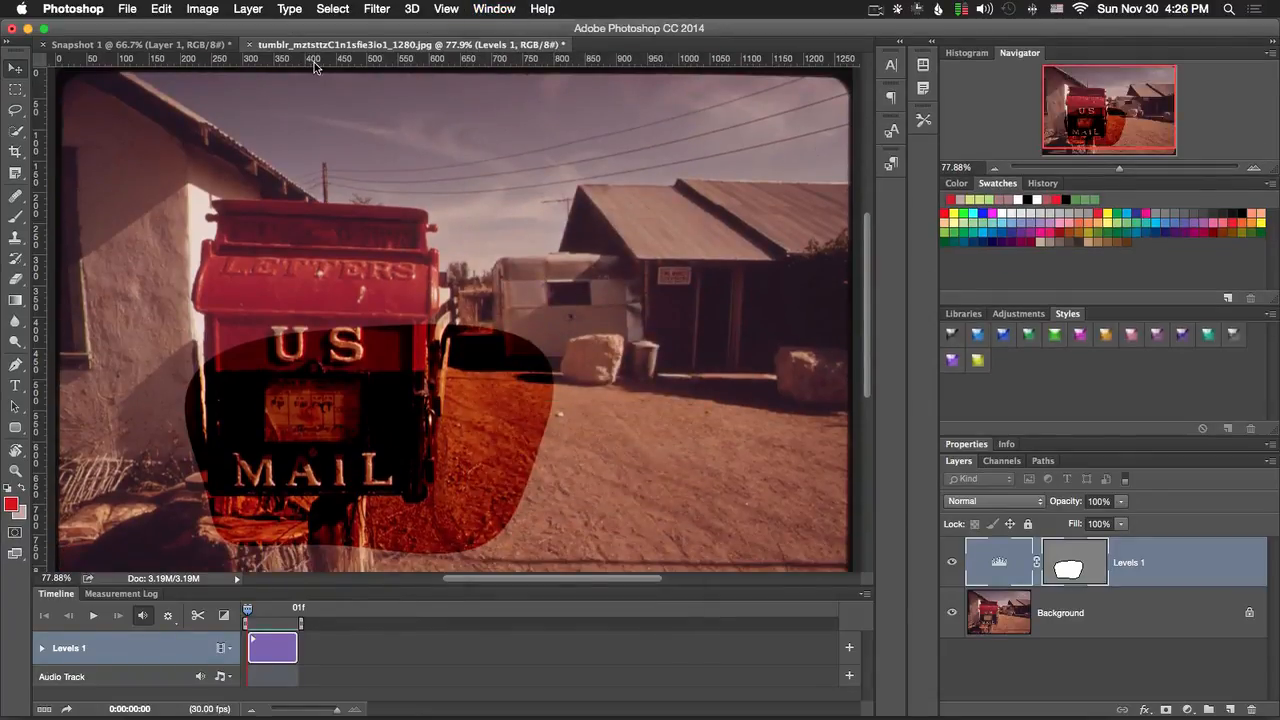
double_click(15, 301)
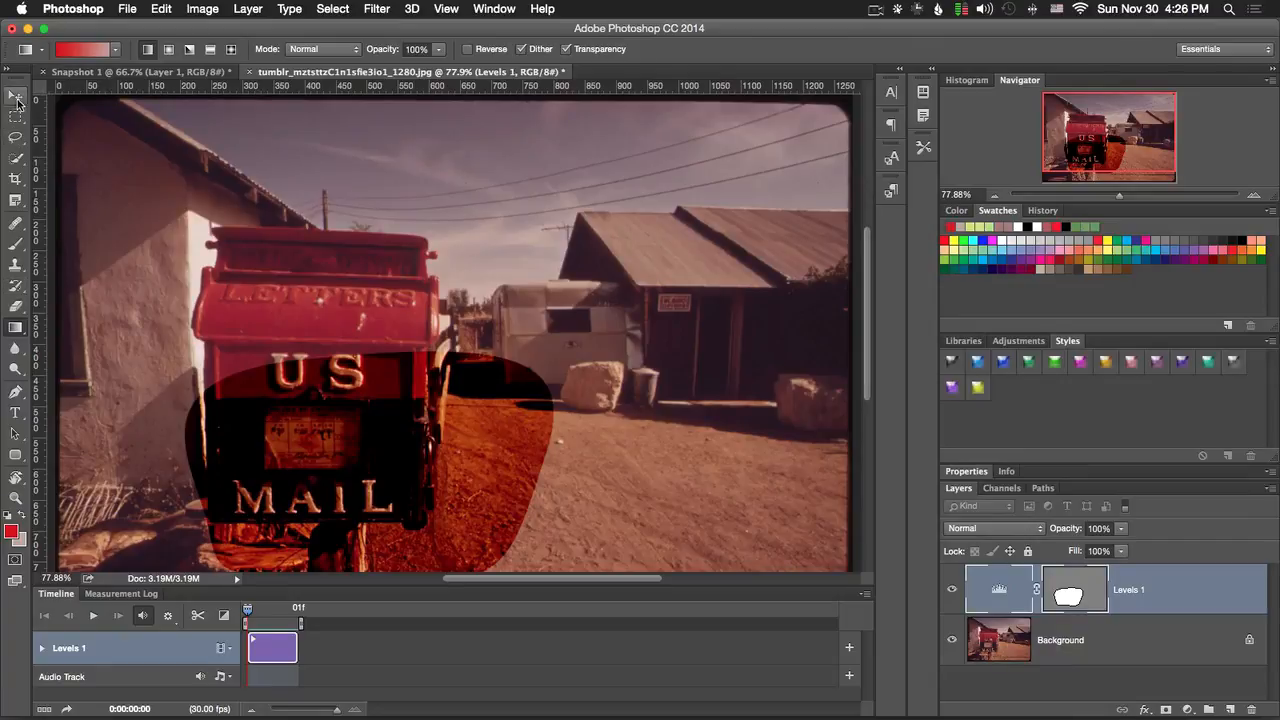
click(494, 8)
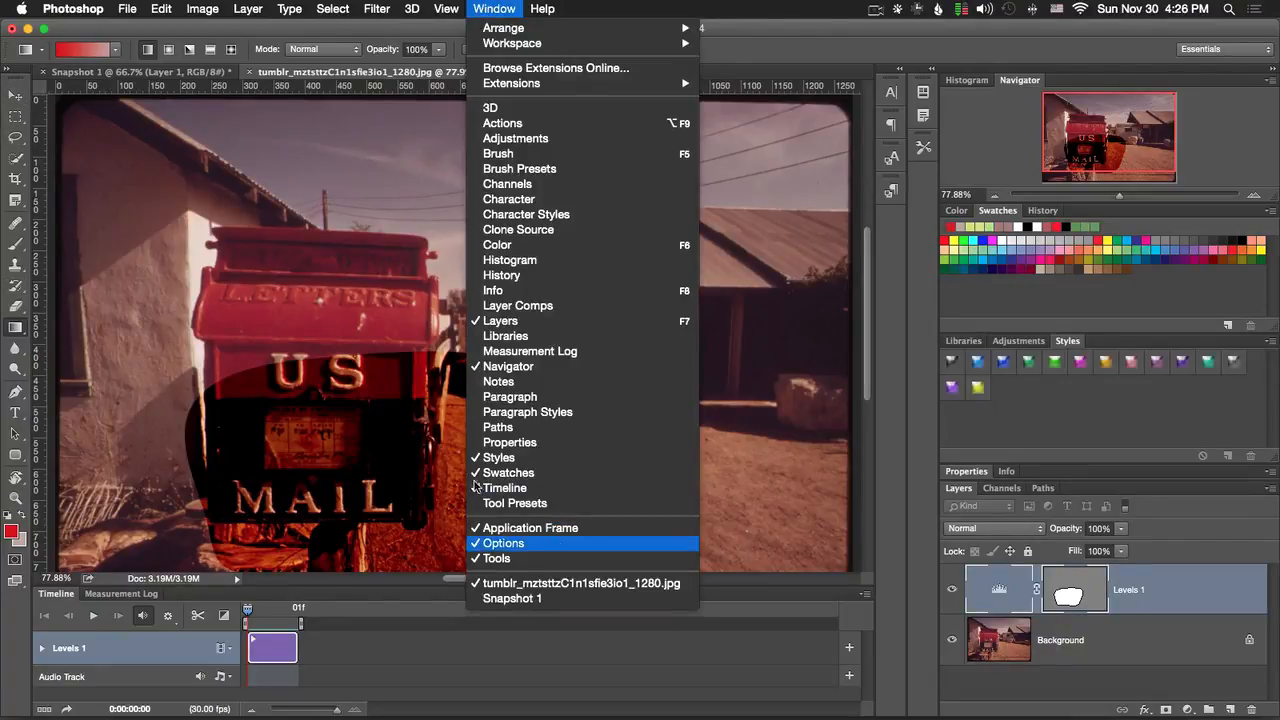
click(560, 543)
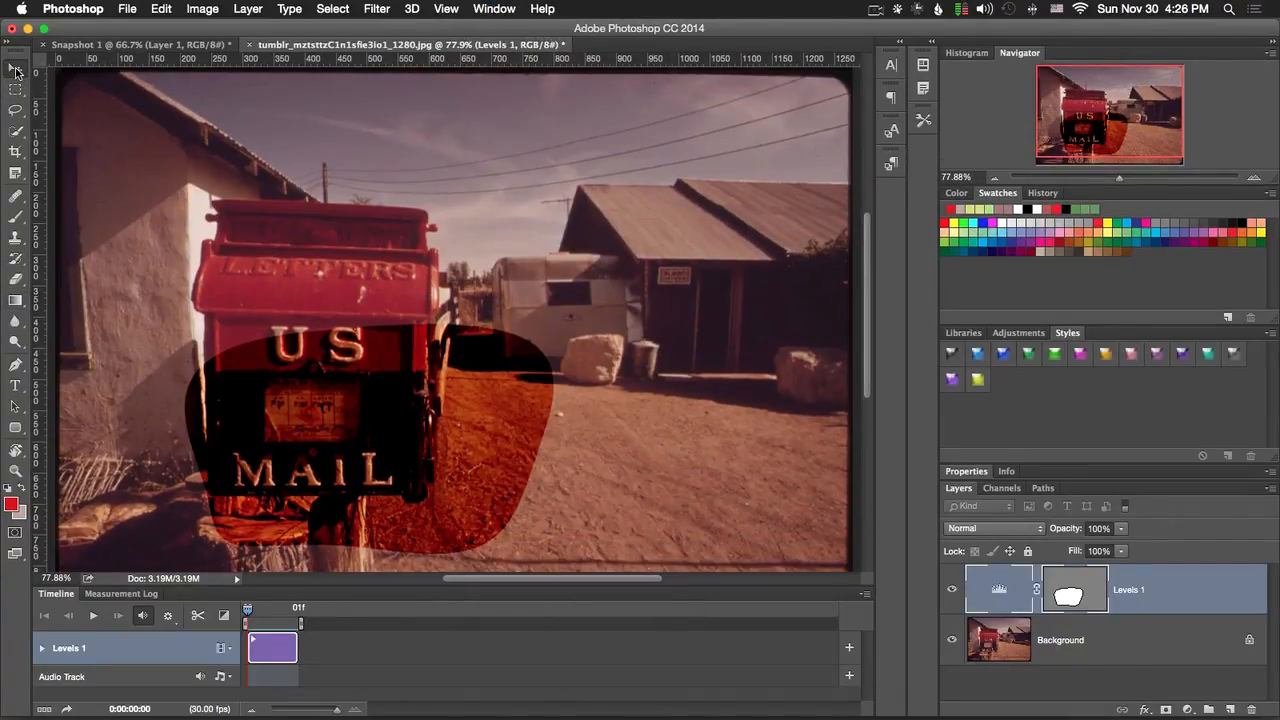
double_click(16, 70)
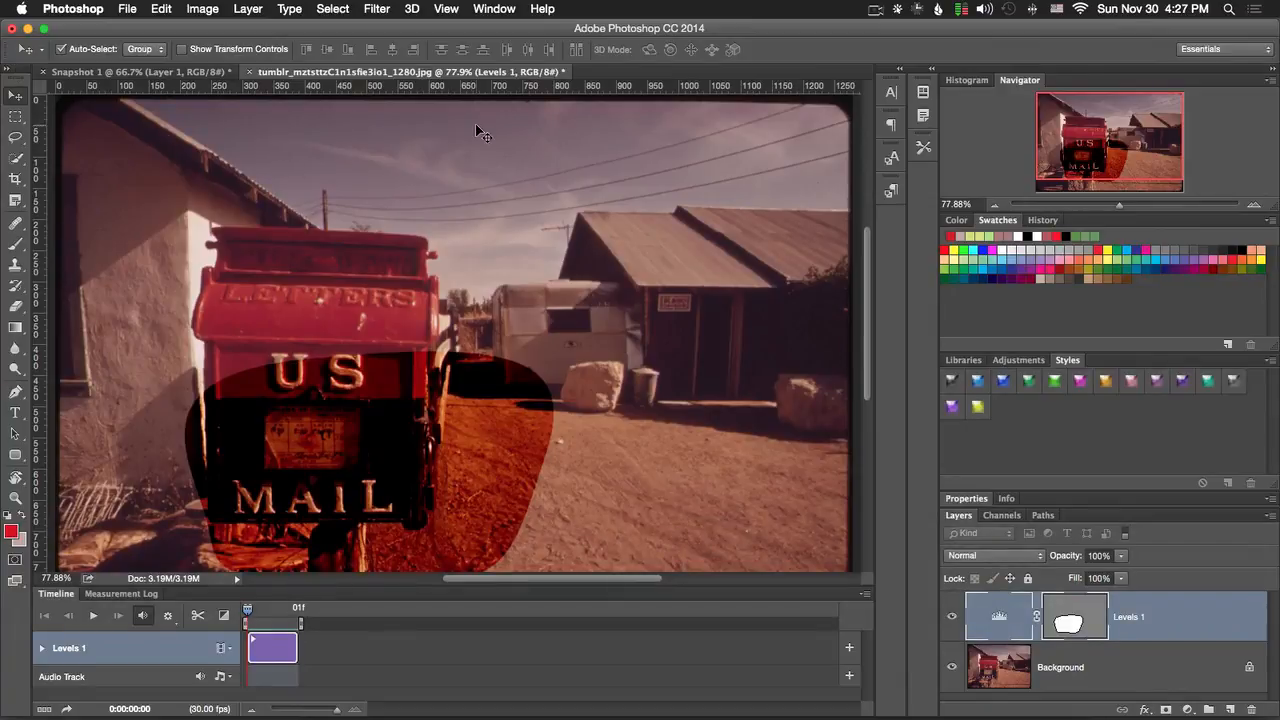
Step: Hide the Tools panel and show it again
click(532, 8)
mouse_move(500, 8)
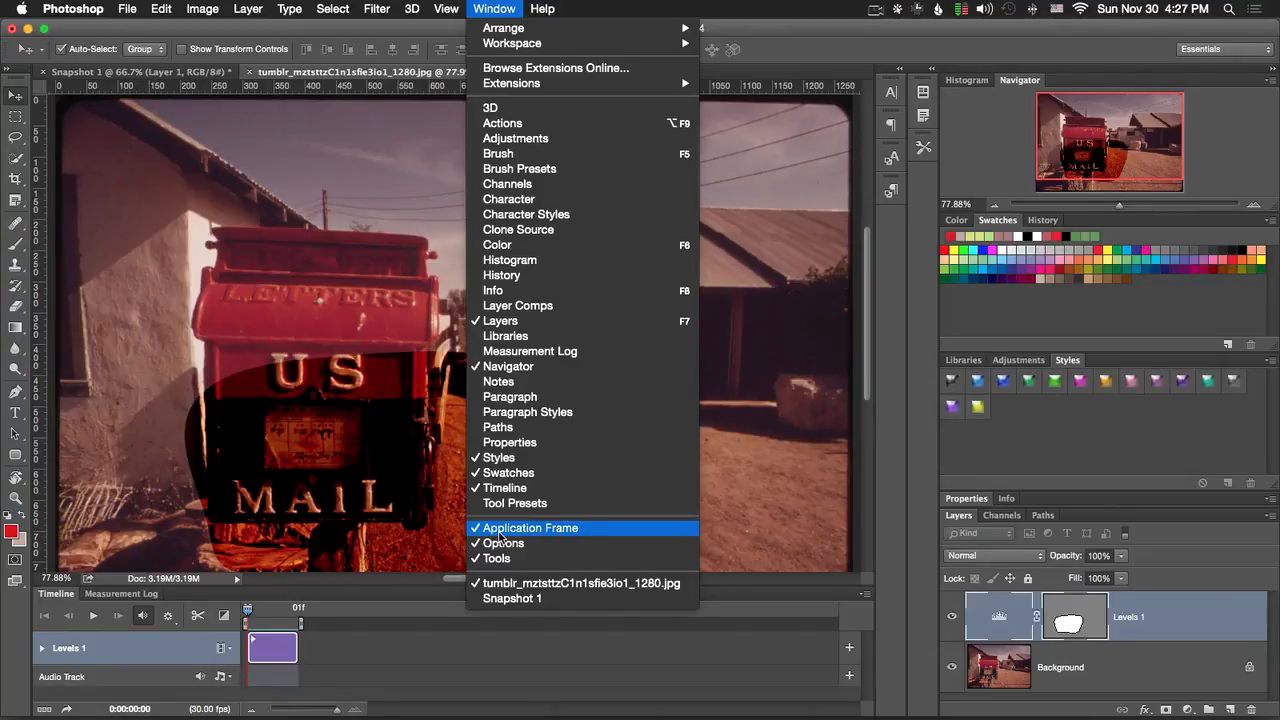
click(497, 558)
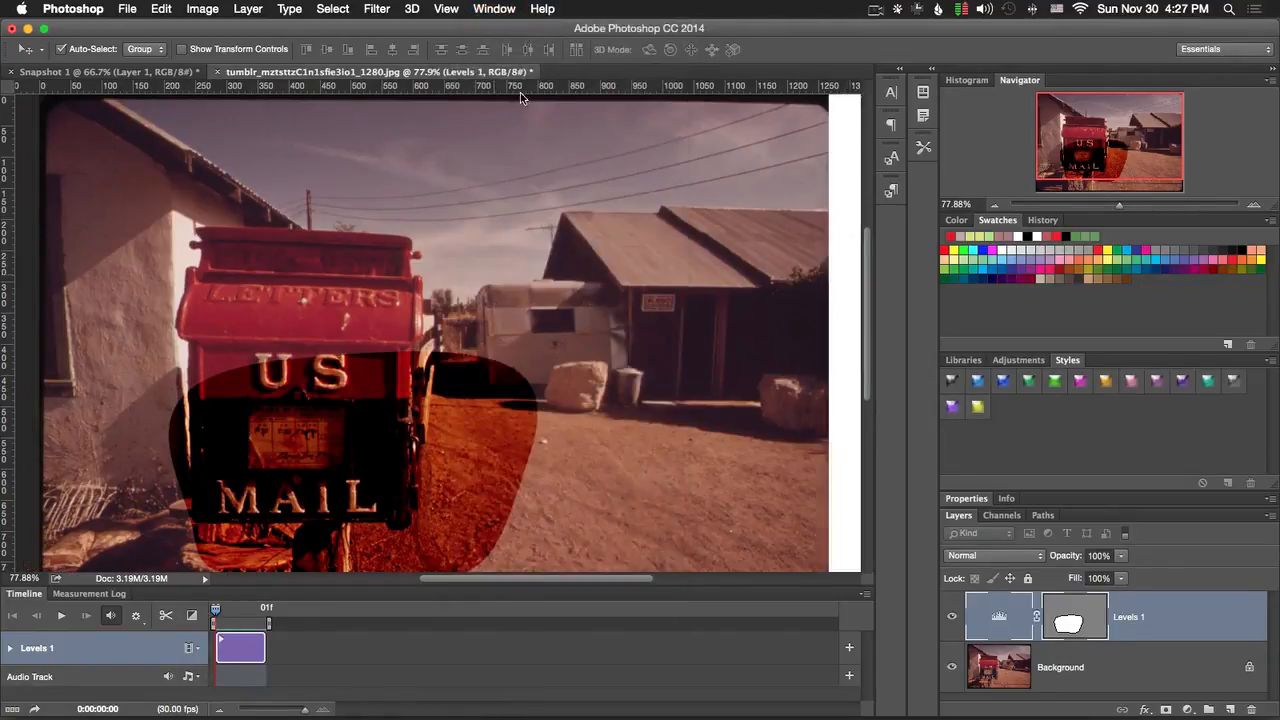
click(494, 8)
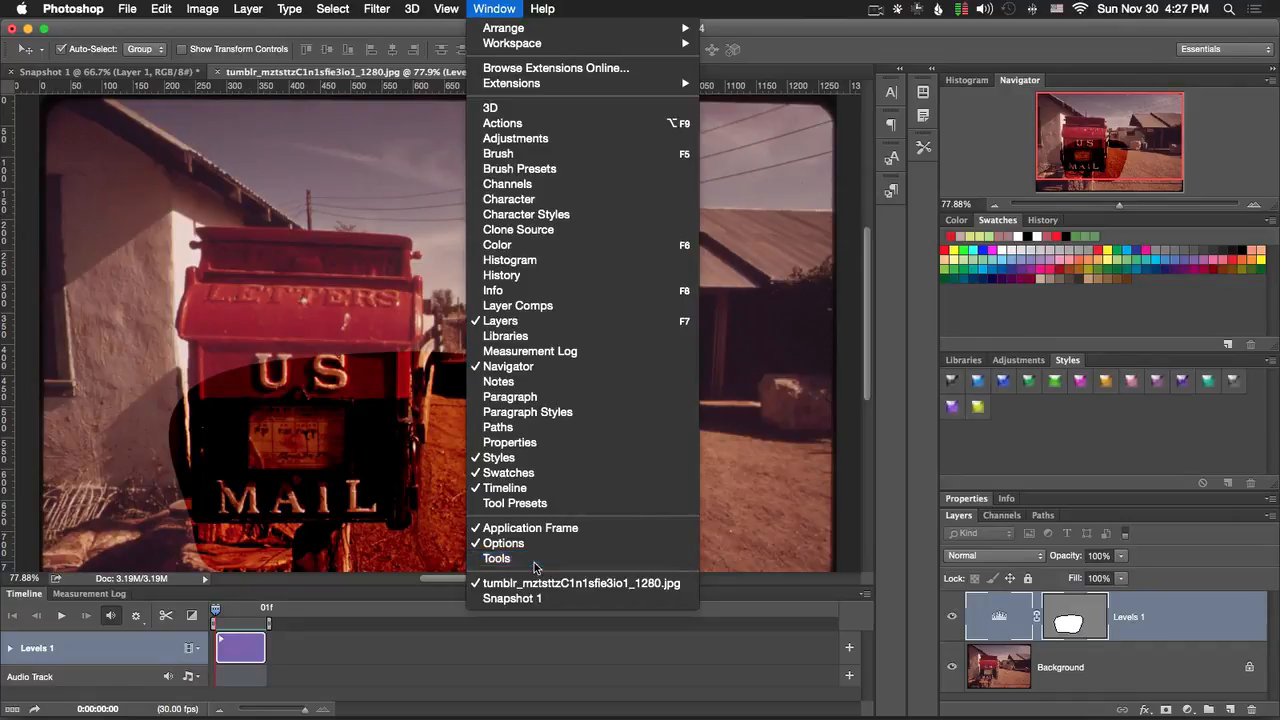
click(497, 555)
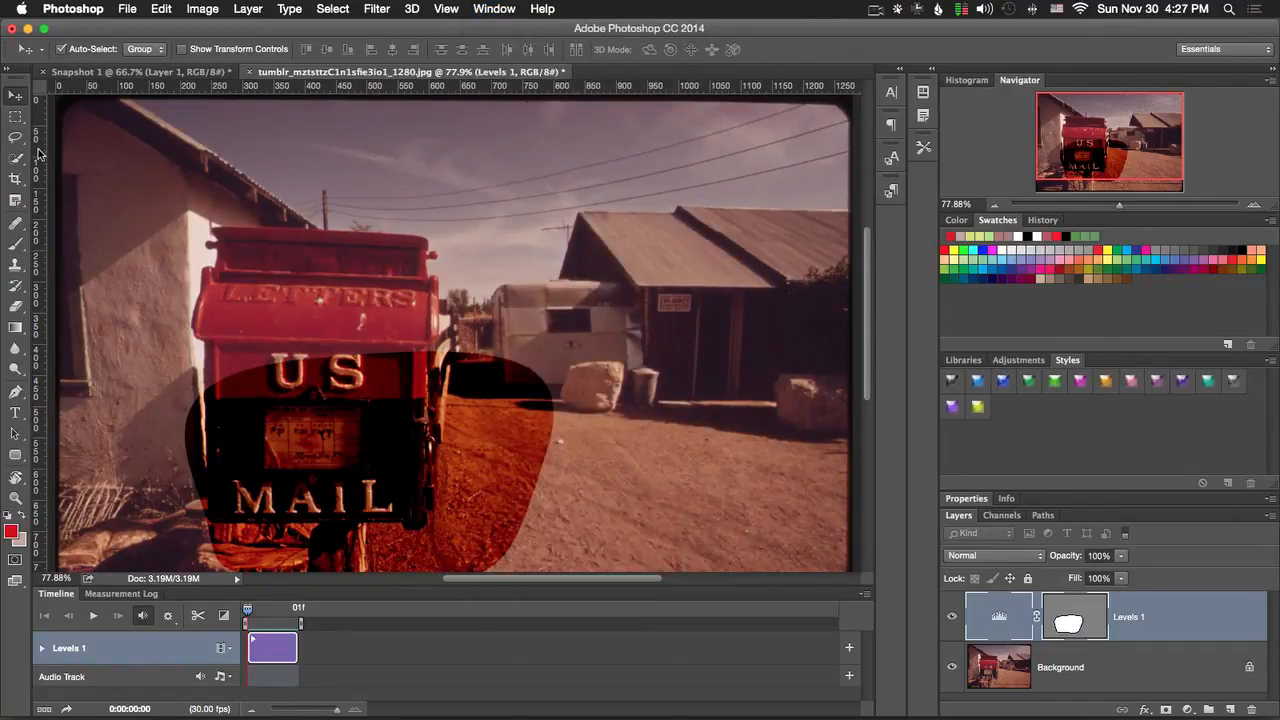
Step: Switch back and forth between the Snapshot 1 and mailbox photo documents using the list of open files, ending on the mailbox photo
click(506, 8)
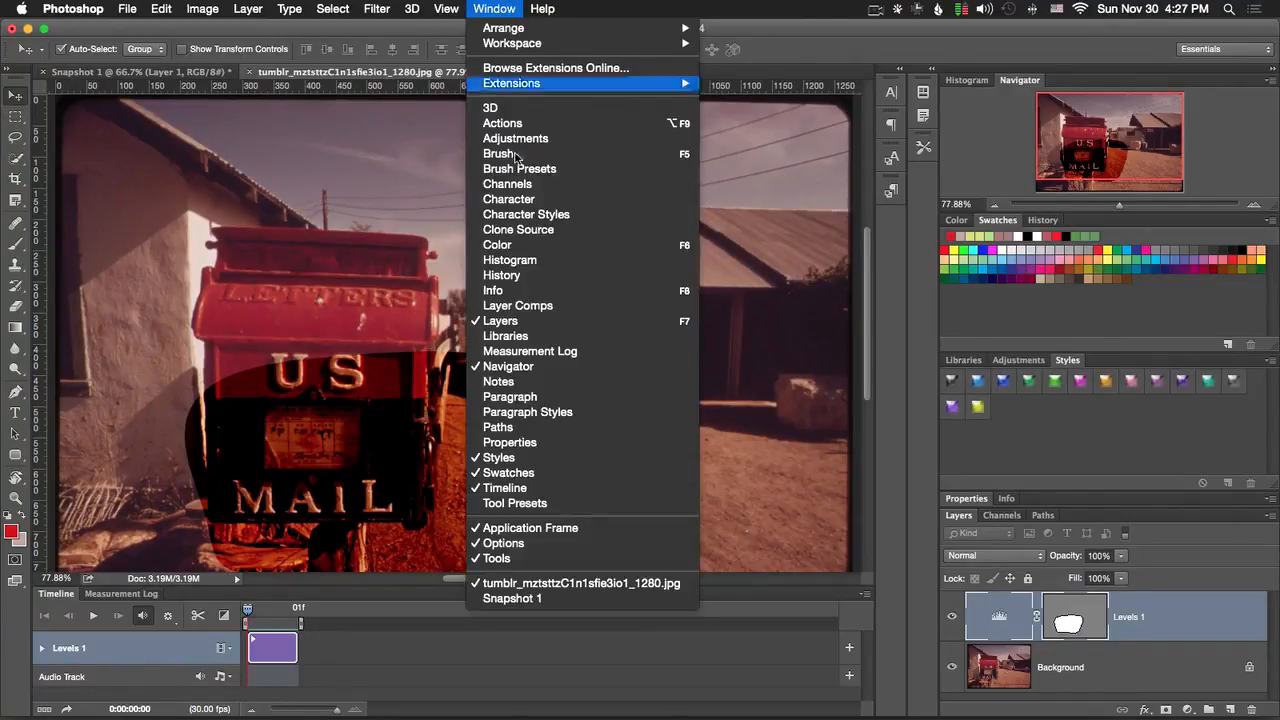
click(568, 597)
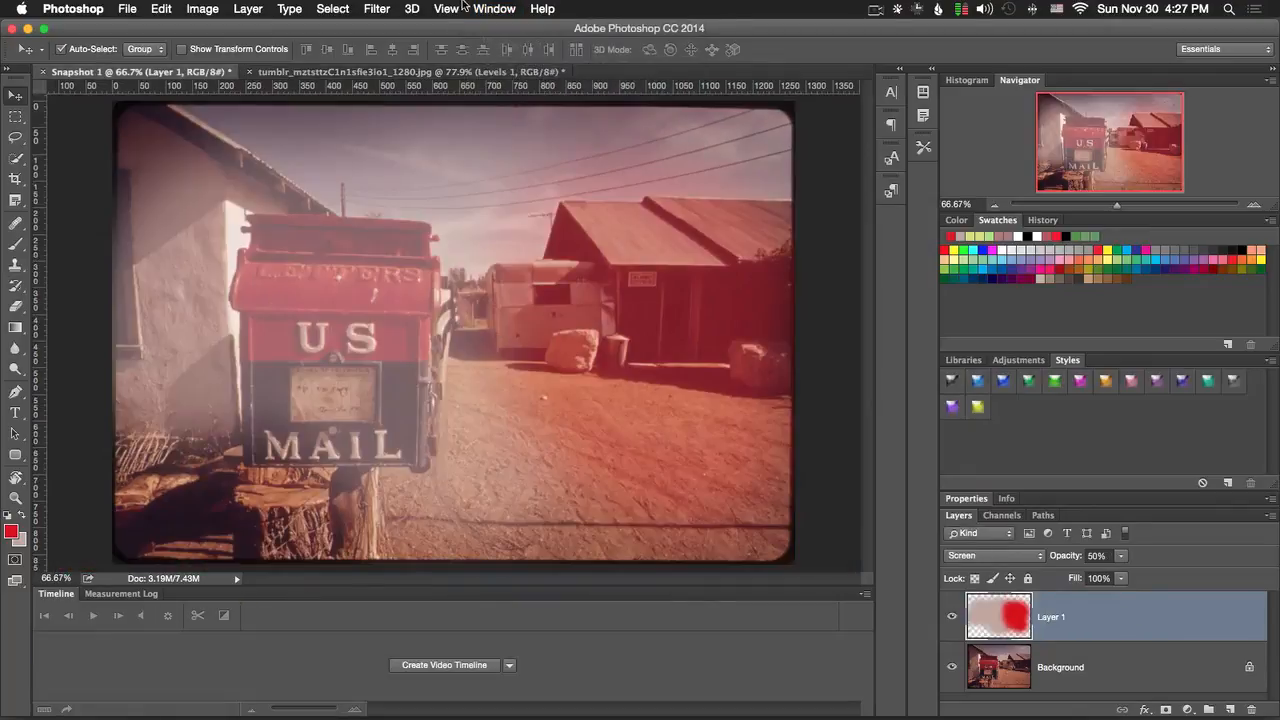
click(494, 8)
click(509, 582)
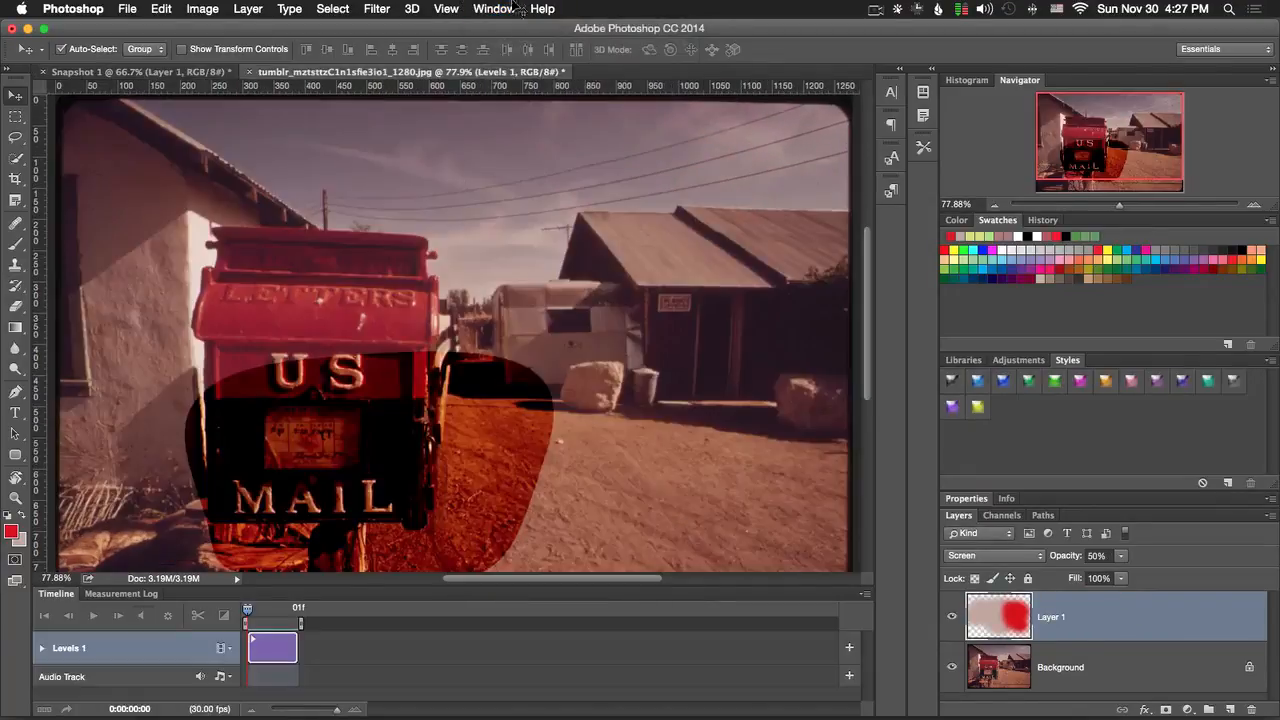
click(494, 8)
click(530, 598)
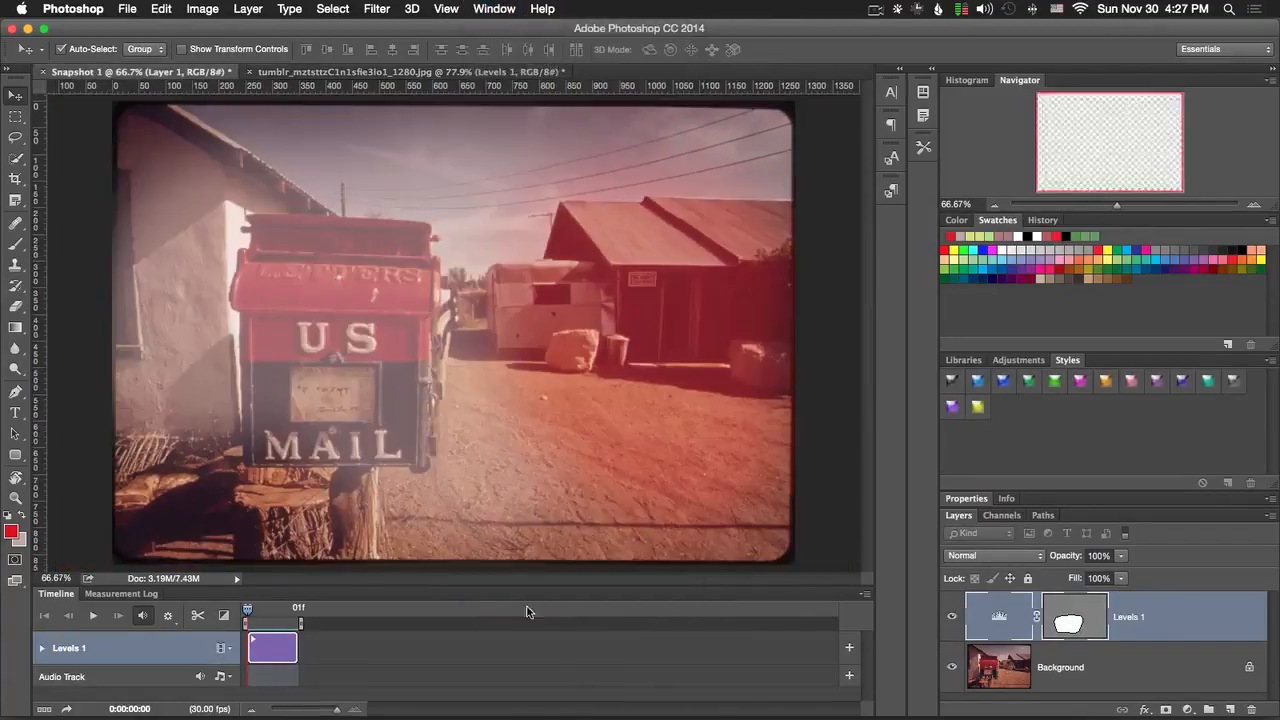
click(500, 8)
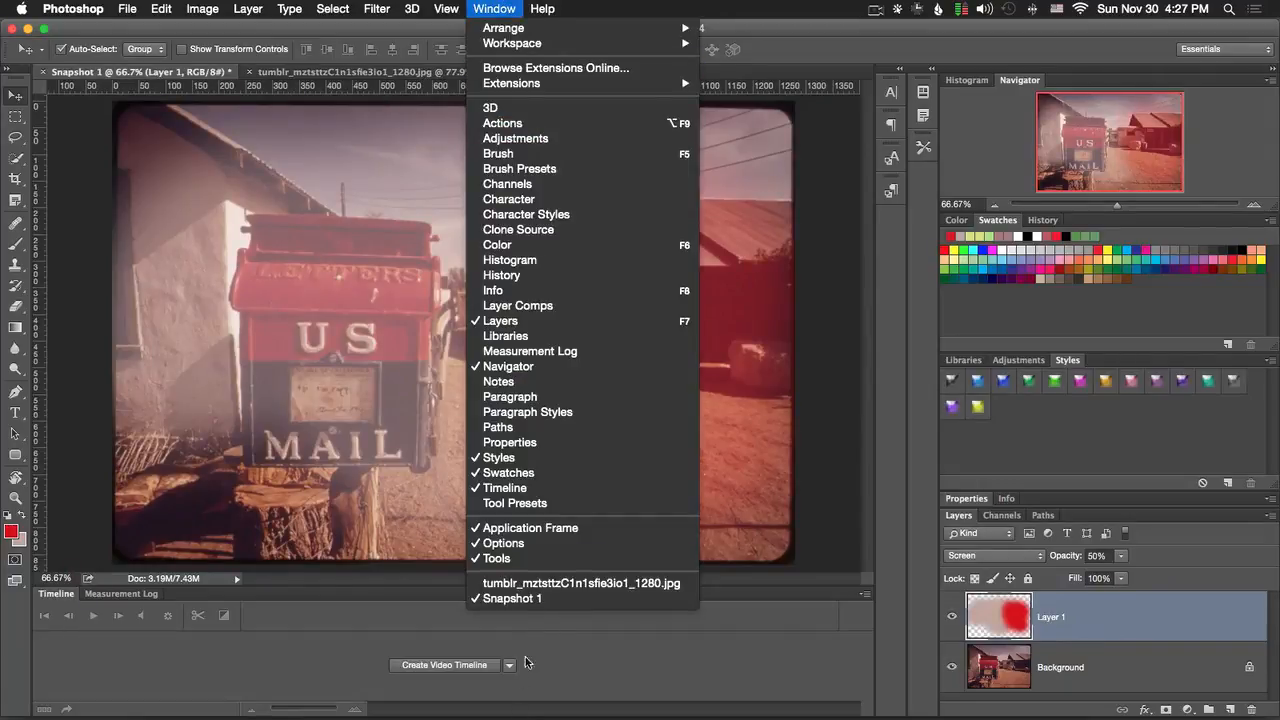
click(560, 583)
click(511, 14)
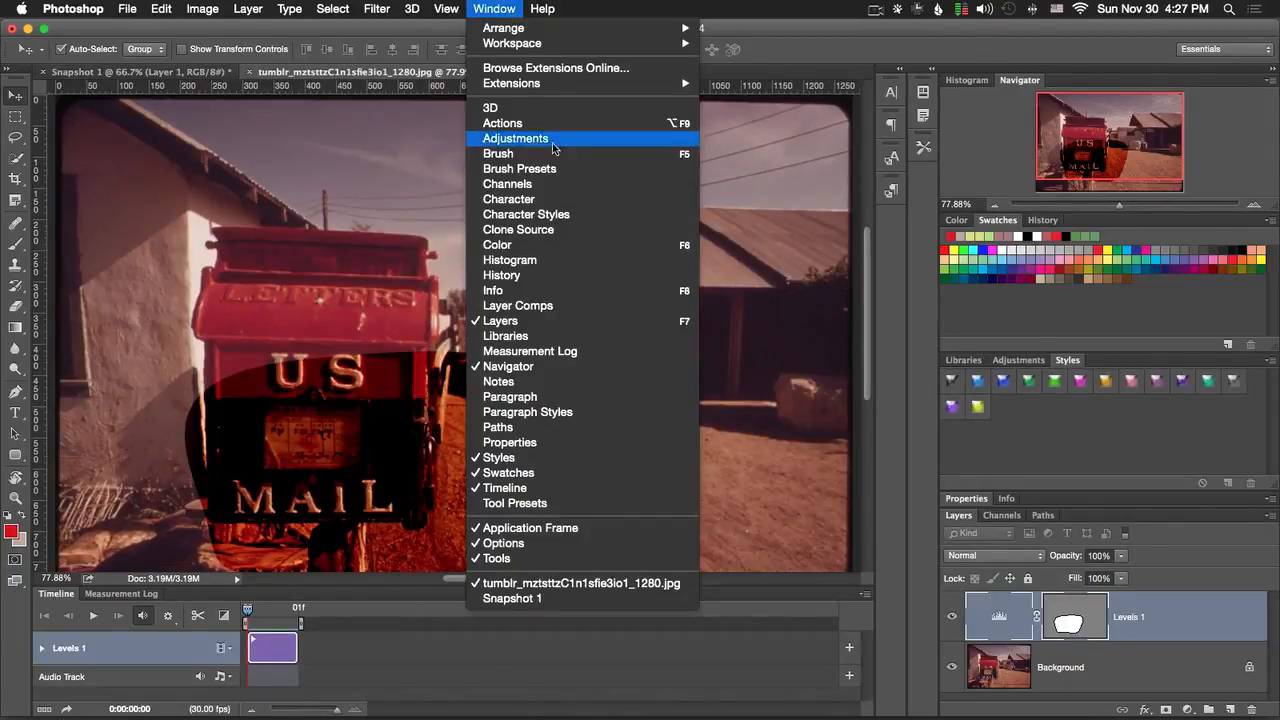